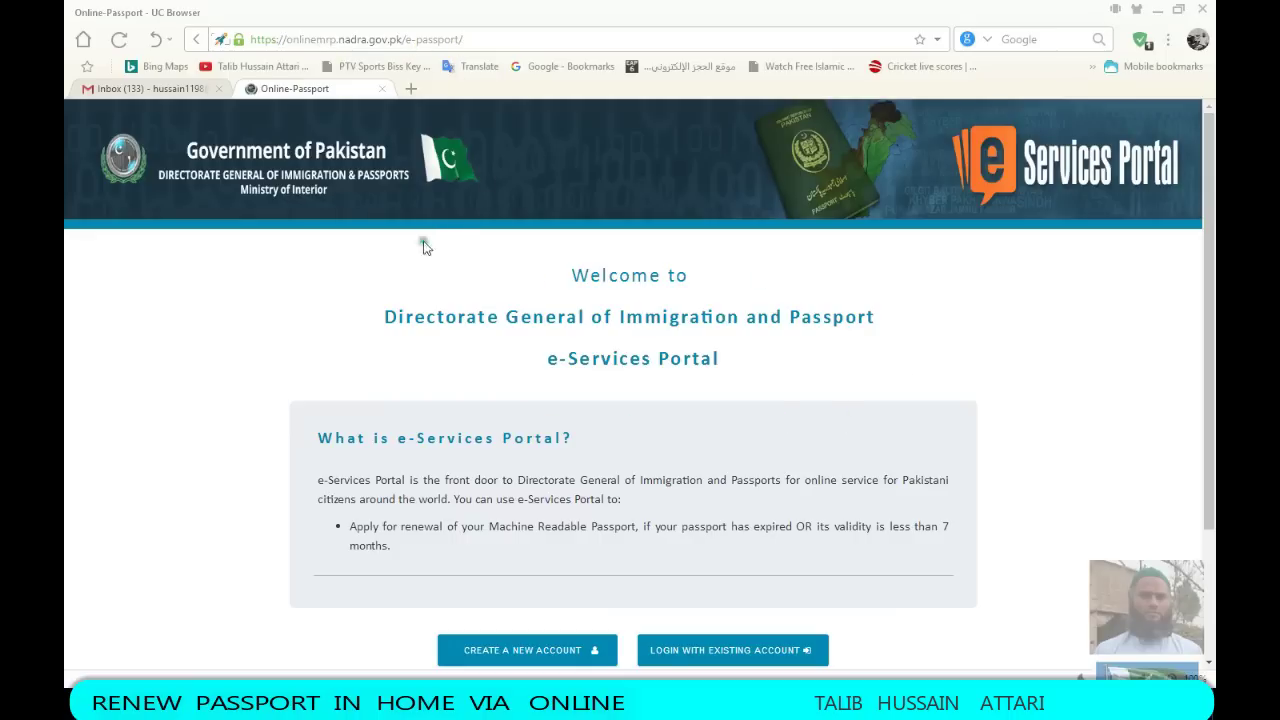
# Read and select the portal description, then choose CREATE A NEW ACCOUNT
pyautogui.scroll(-1, 450, 302)
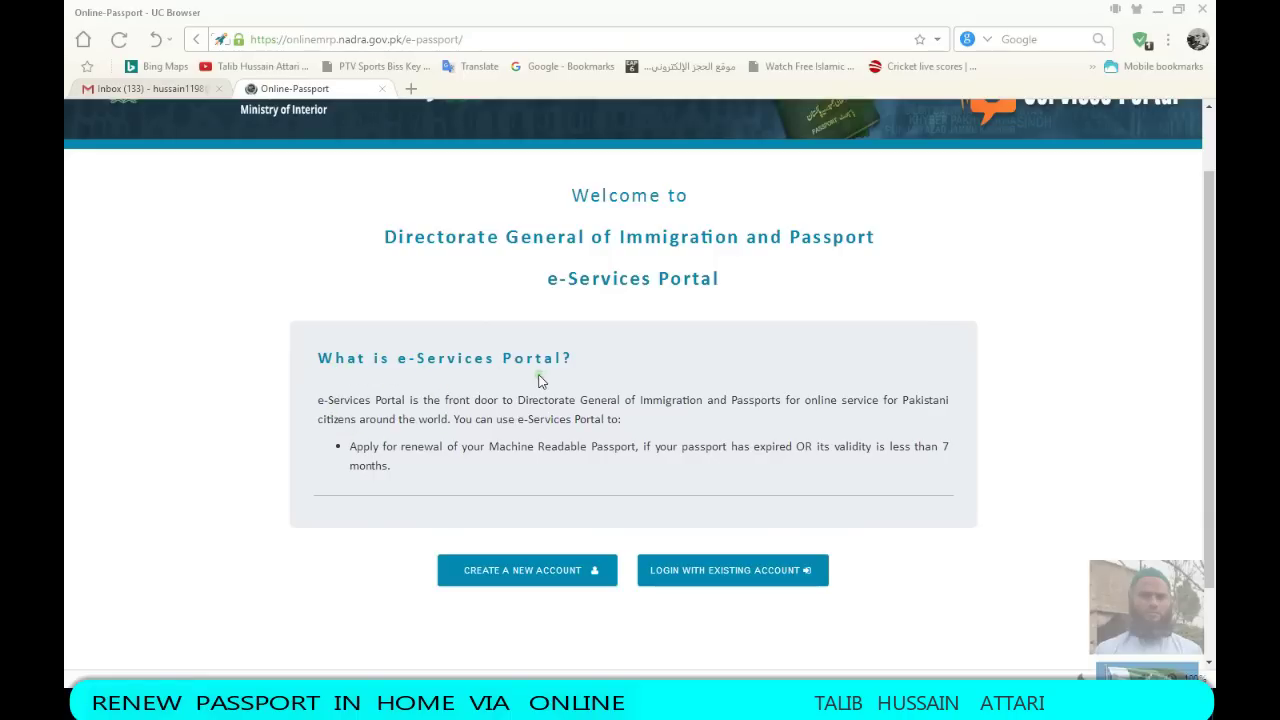
pyautogui.moveTo(317, 399); pyautogui.dragTo(366, 357)
pyautogui.click(398, 487)
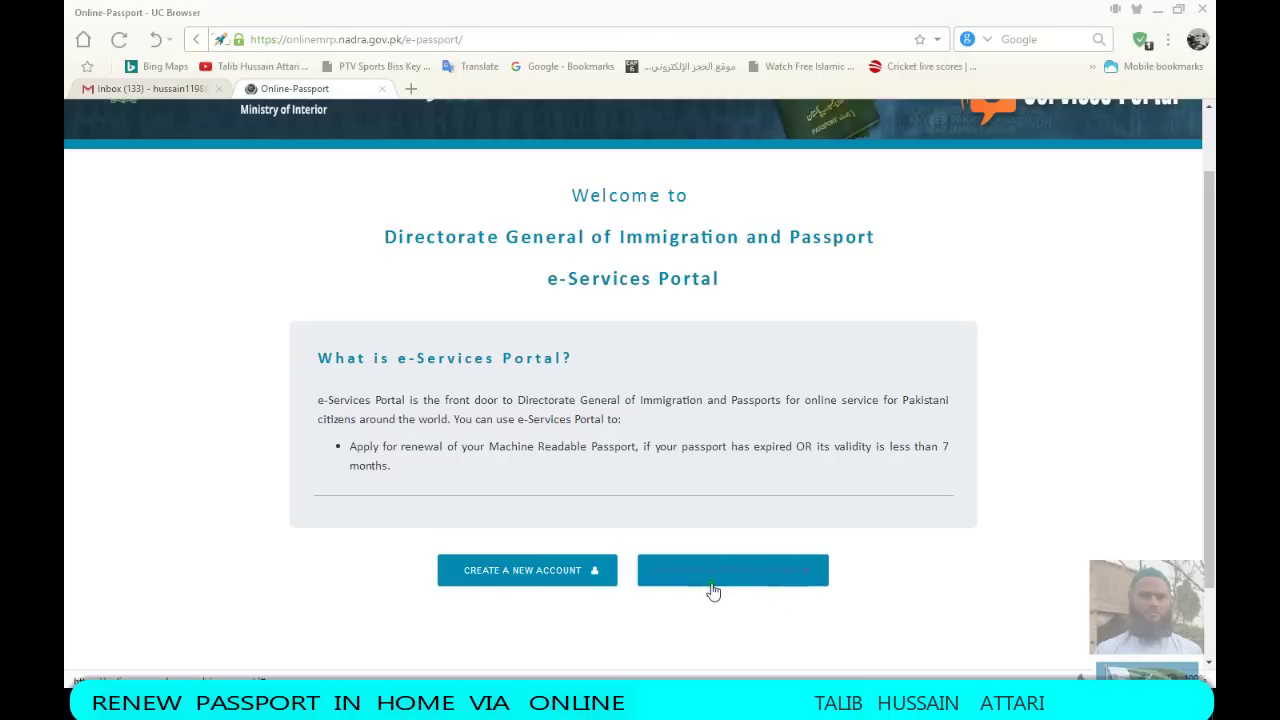
pyautogui.click(490, 577)
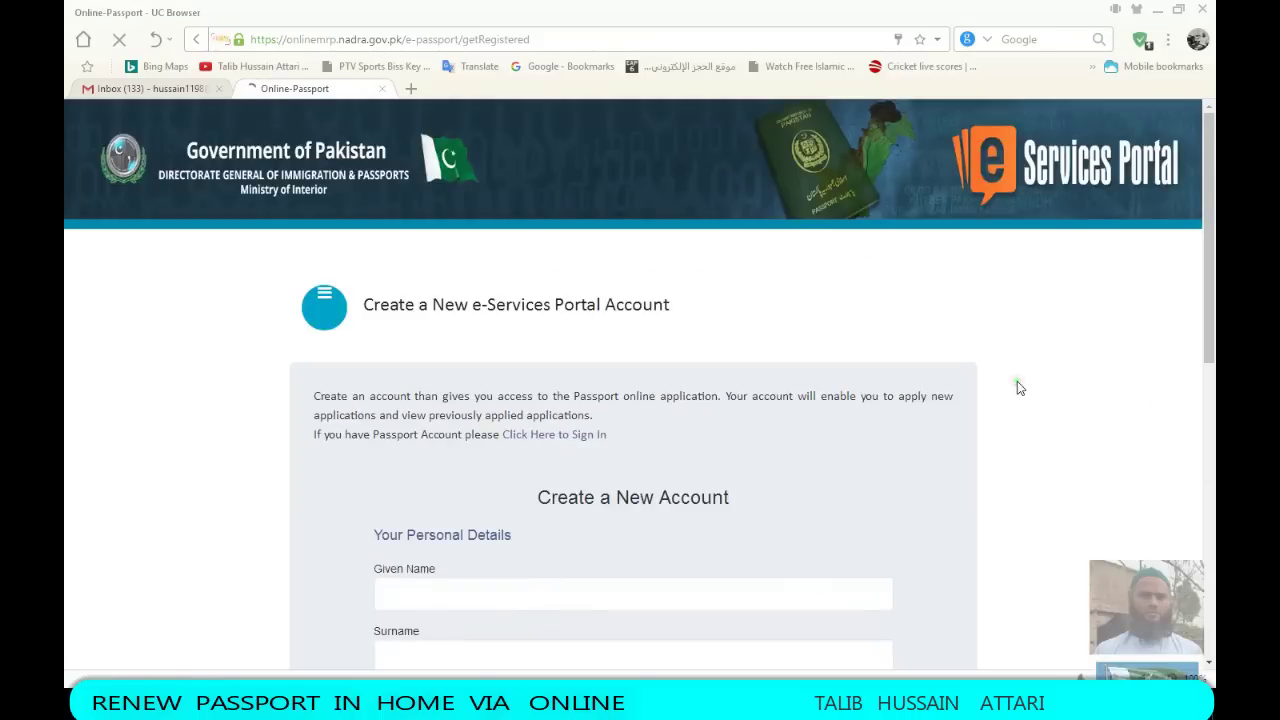
# Move down the registration form to the email fields and focus Re-type Your Email
pyautogui.scroll(-3, 1020, 388)
pyautogui.scroll(-1, 1017, 388)
pyautogui.scroll(1, 1017, 388)
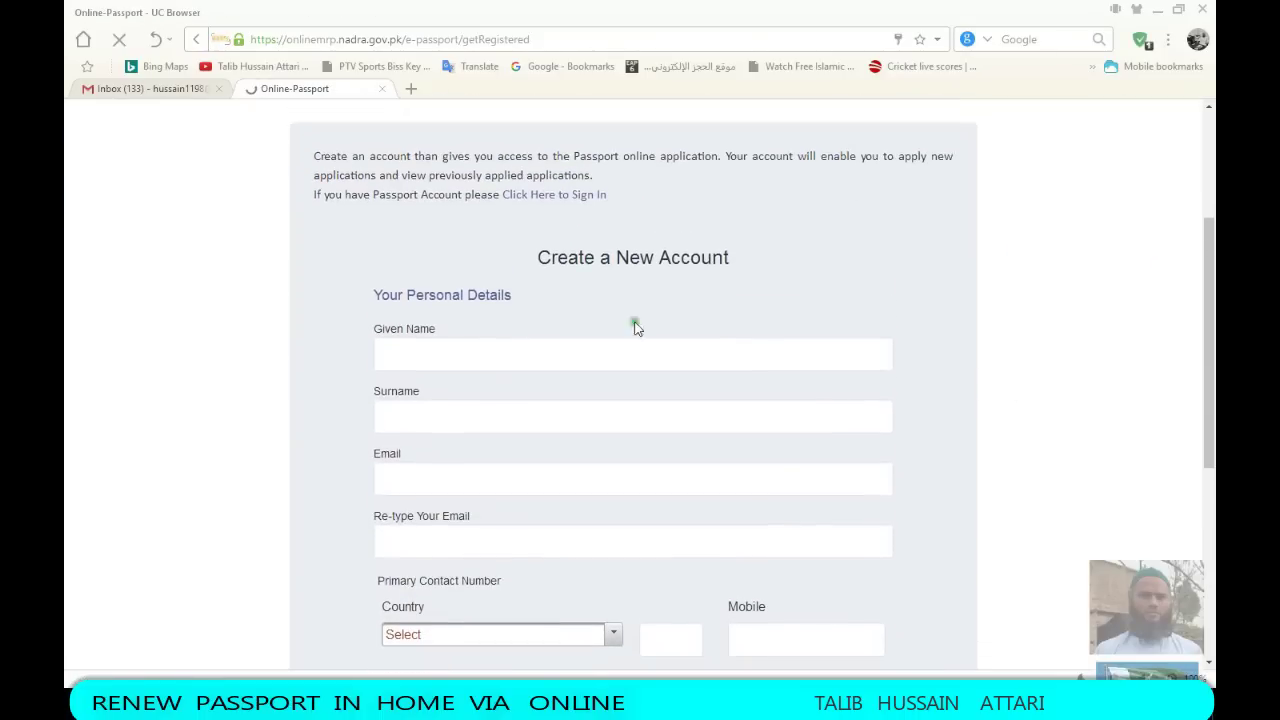
pyautogui.scroll(-1, 490, 312)
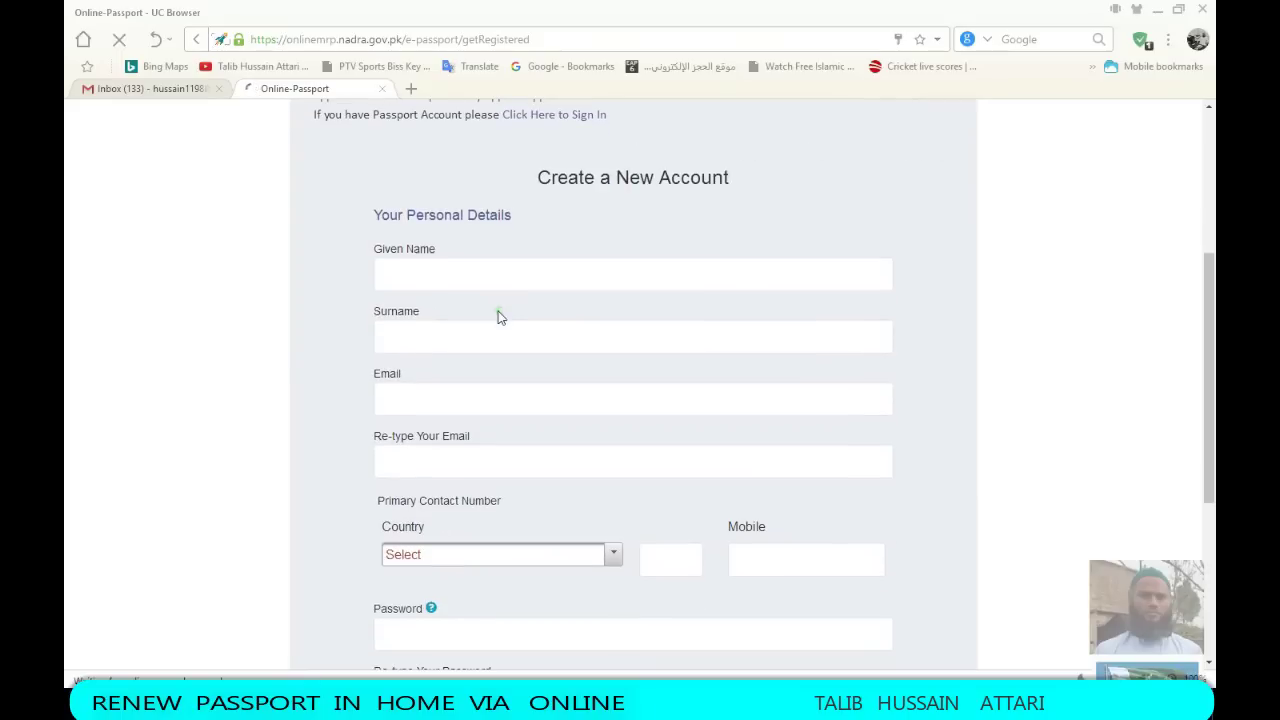
pyautogui.click(429, 314)
pyautogui.click(433, 455)
pyautogui.scroll(-2, 466, 403)
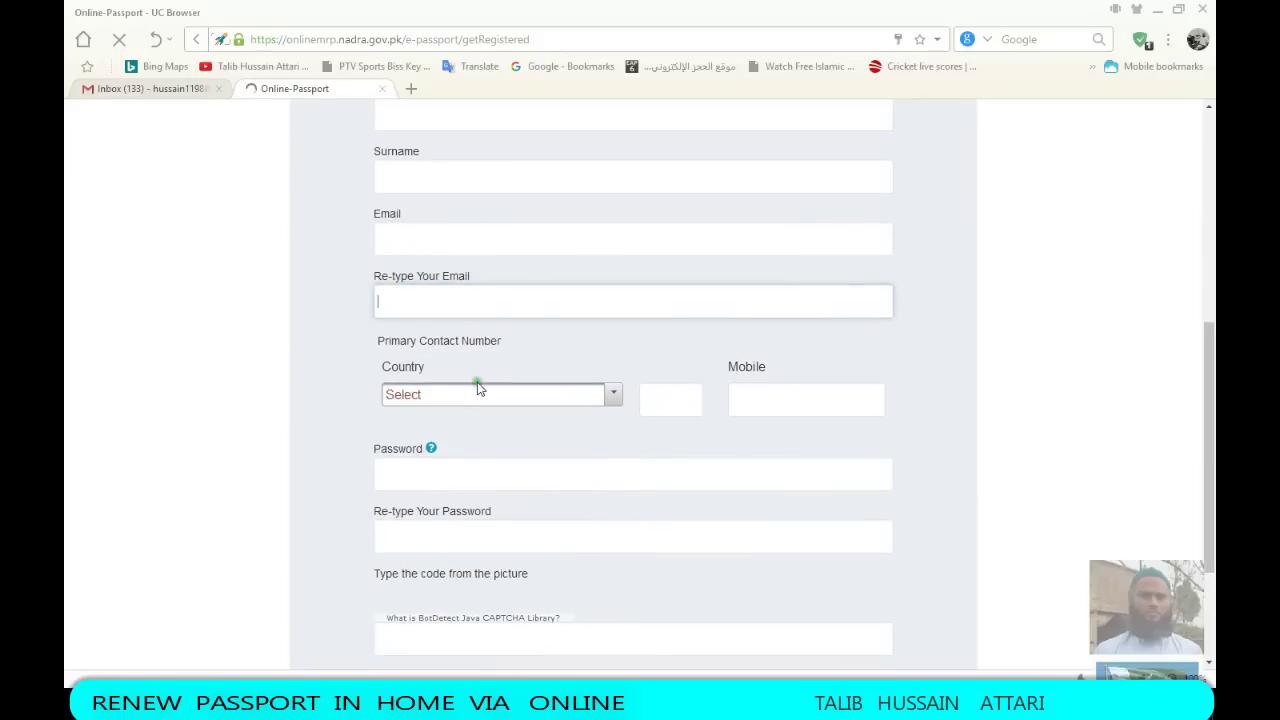
# Set the contact country to Saudi Arabia (+966) by searching 'SAU'
pyautogui.click(624, 386)
pyautogui.click(614, 394)
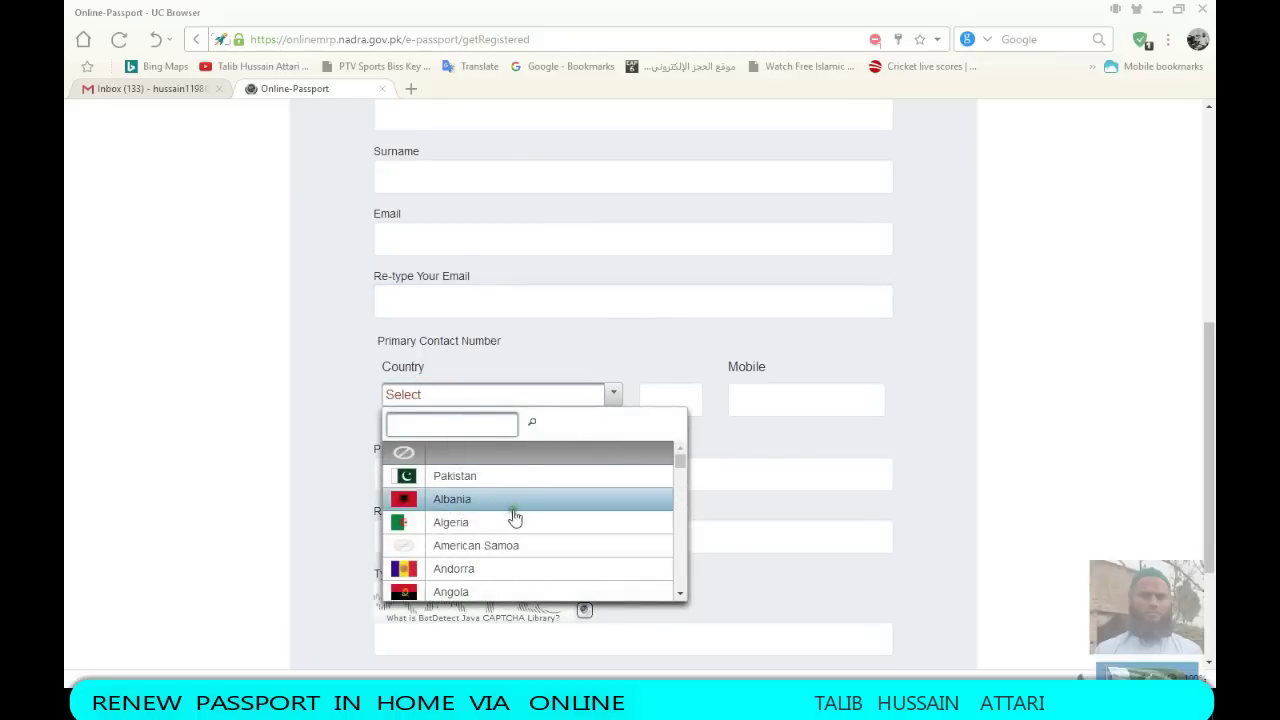
pyautogui.scroll(-4, 524, 517)
pyautogui.scroll(8, 524, 517)
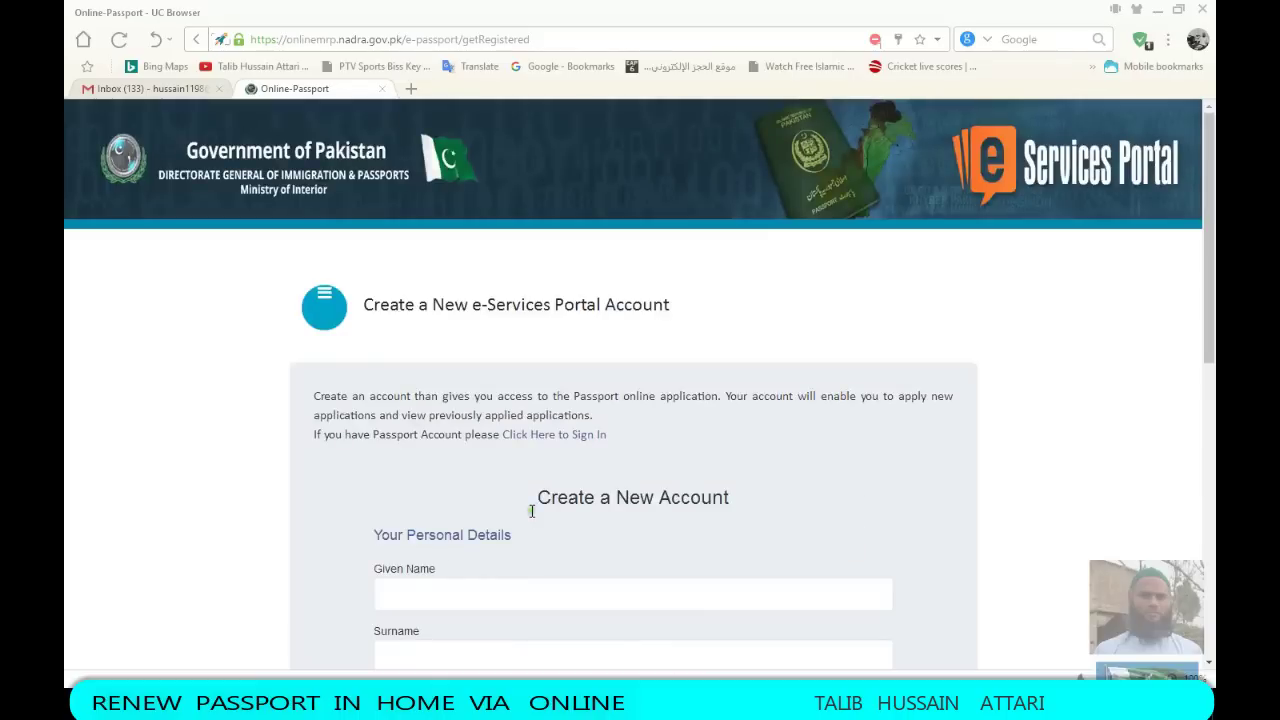
pyautogui.scroll(-5, 347, 513)
pyautogui.scroll(-2, 347, 513)
pyautogui.scroll(-5, 509, 437)
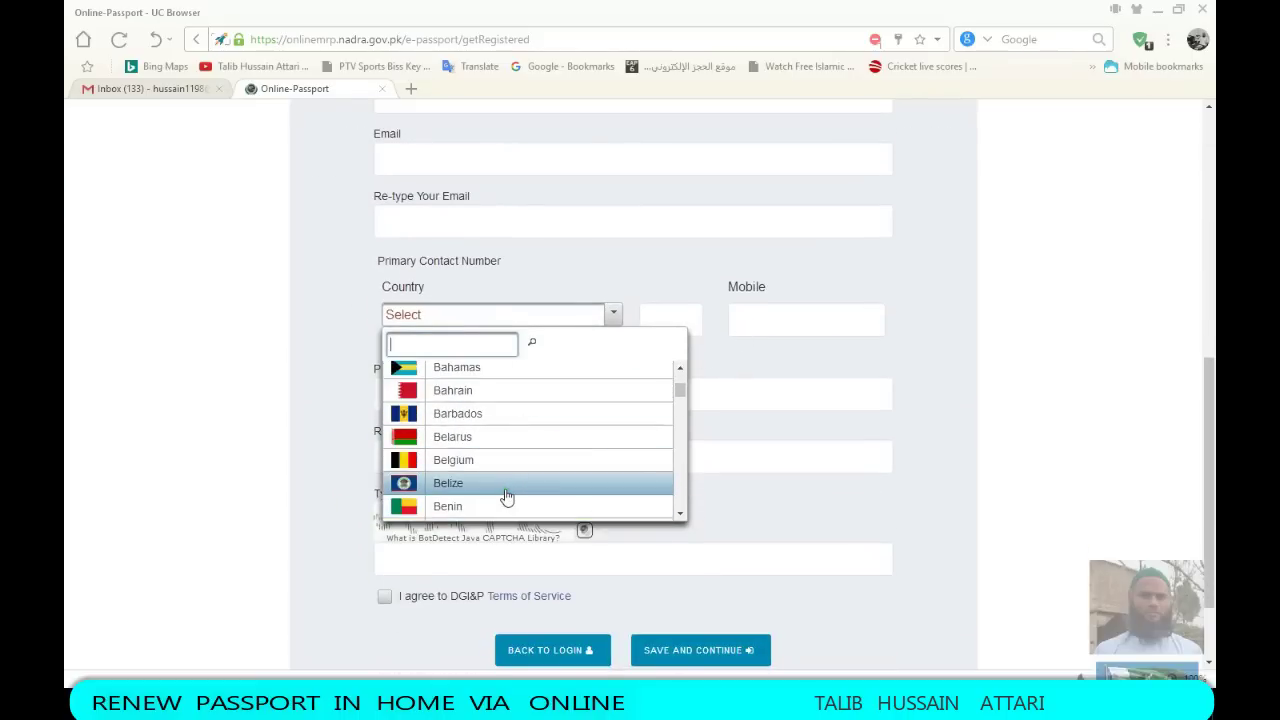
pyautogui.write('SAU')
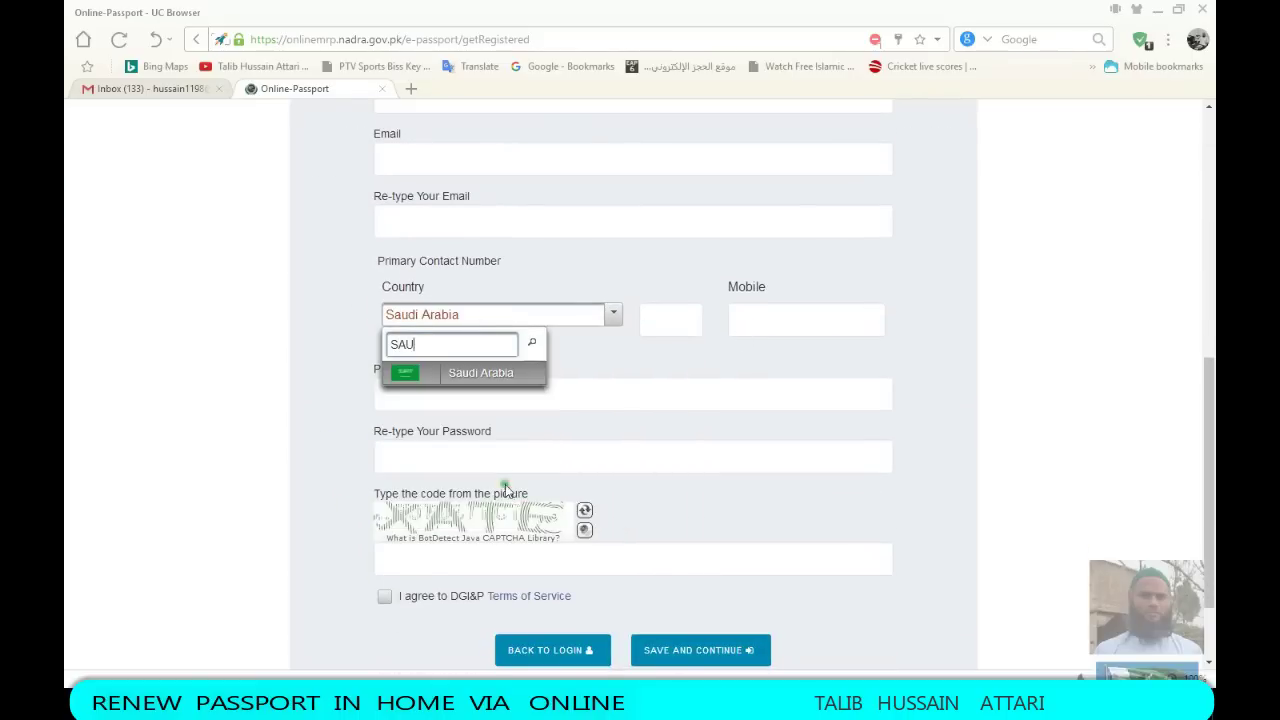
pyautogui.click(482, 370)
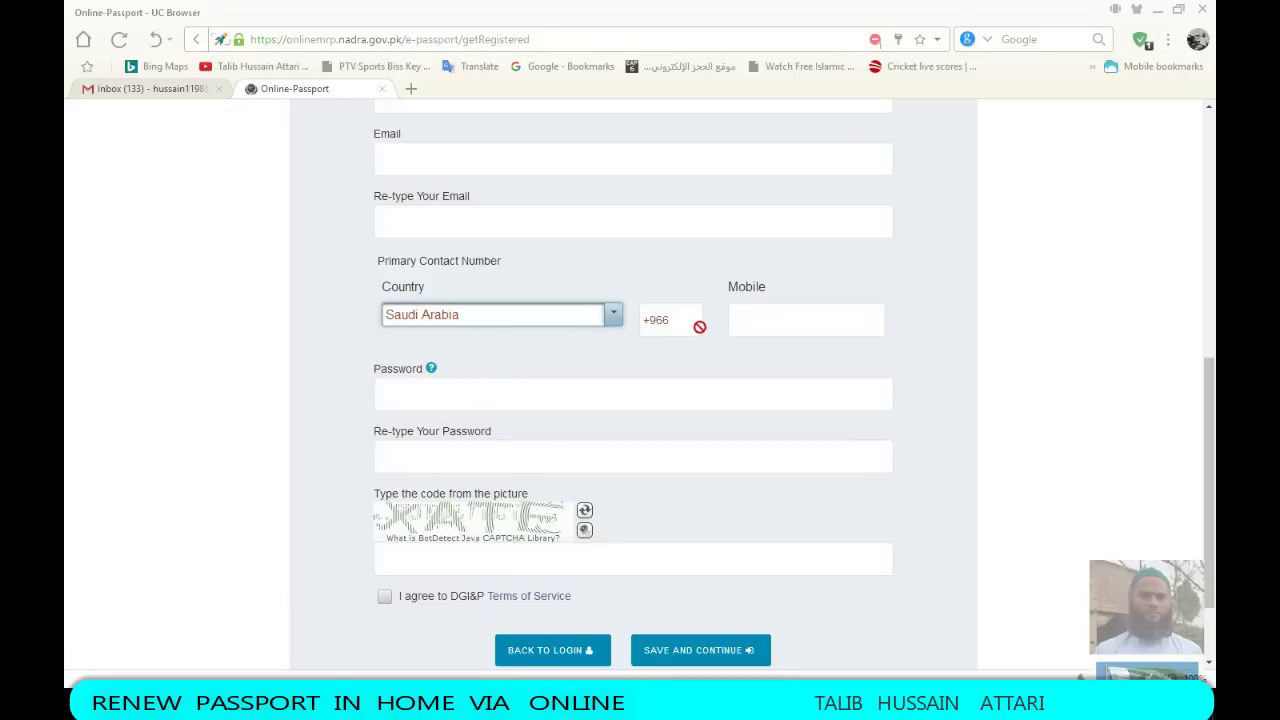
# Autofill the saved mobile number and submit the form with Save and Continue
pyautogui.click(781, 320)
pyautogui.click(776, 346)
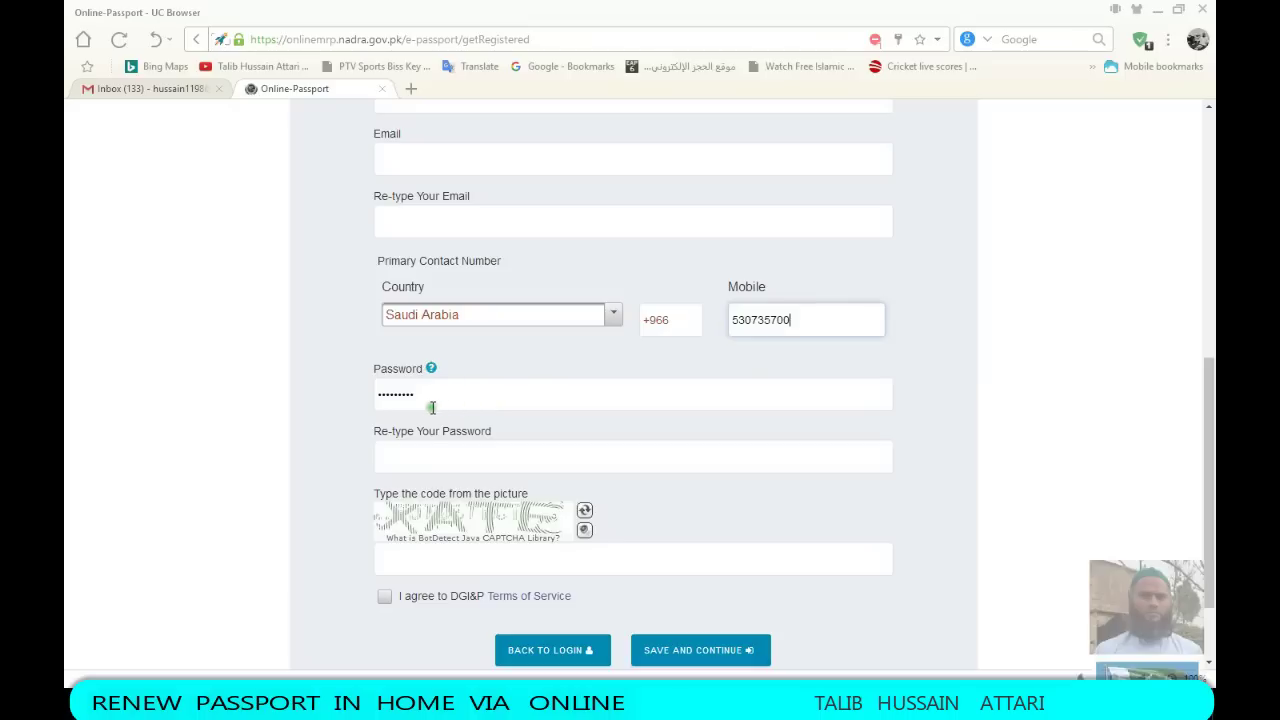
pyautogui.scroll(-2, 434, 395)
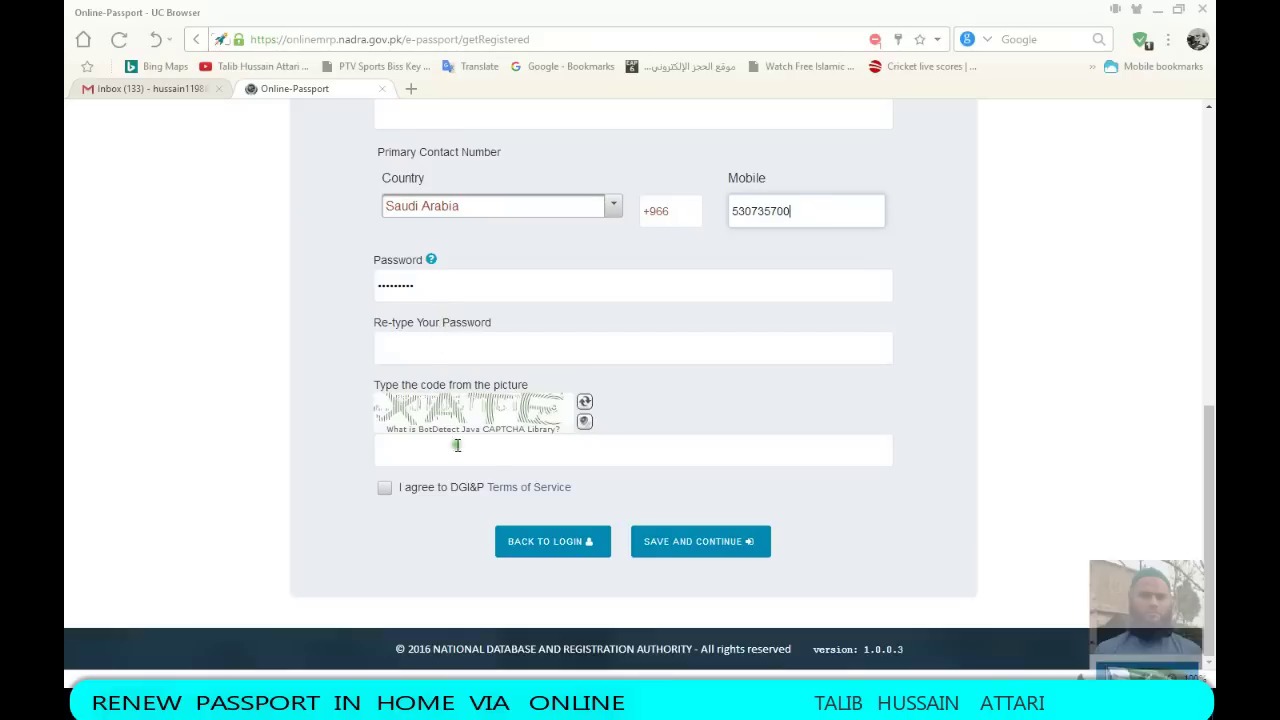
pyautogui.click(728, 560)
pyautogui.scroll(4, 692, 487)
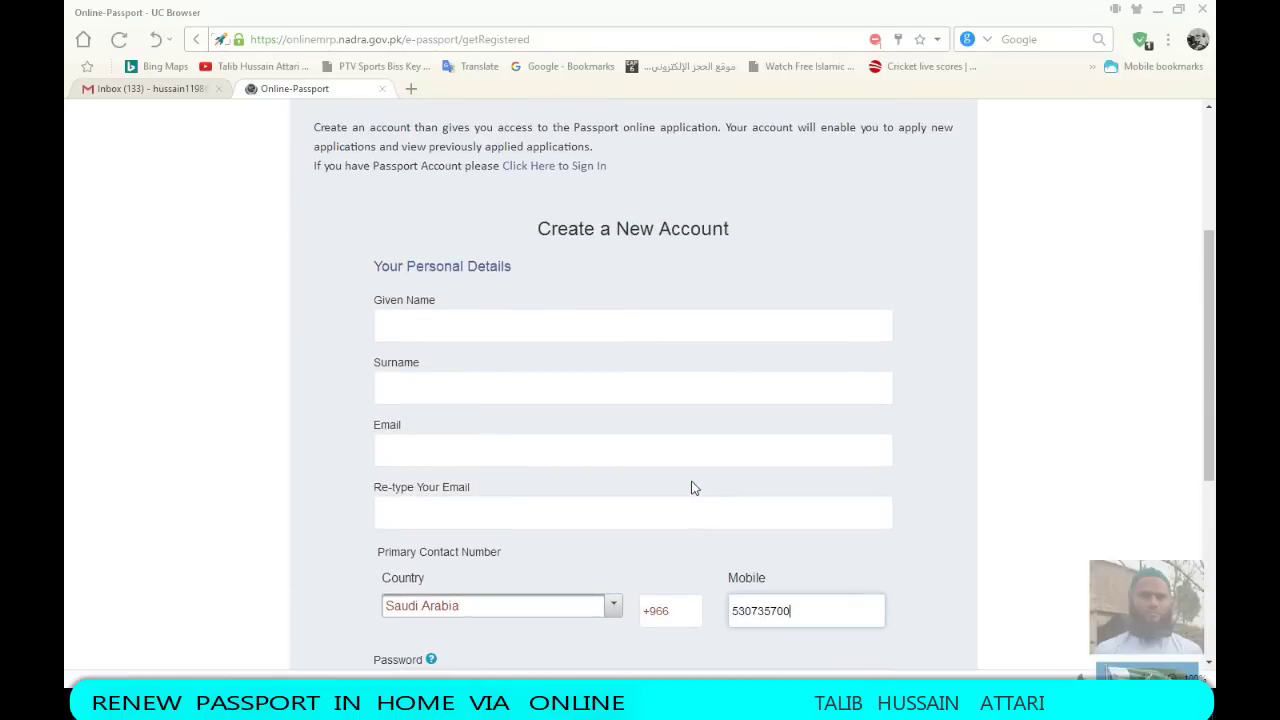
pyautogui.scroll(-3, 692, 487)
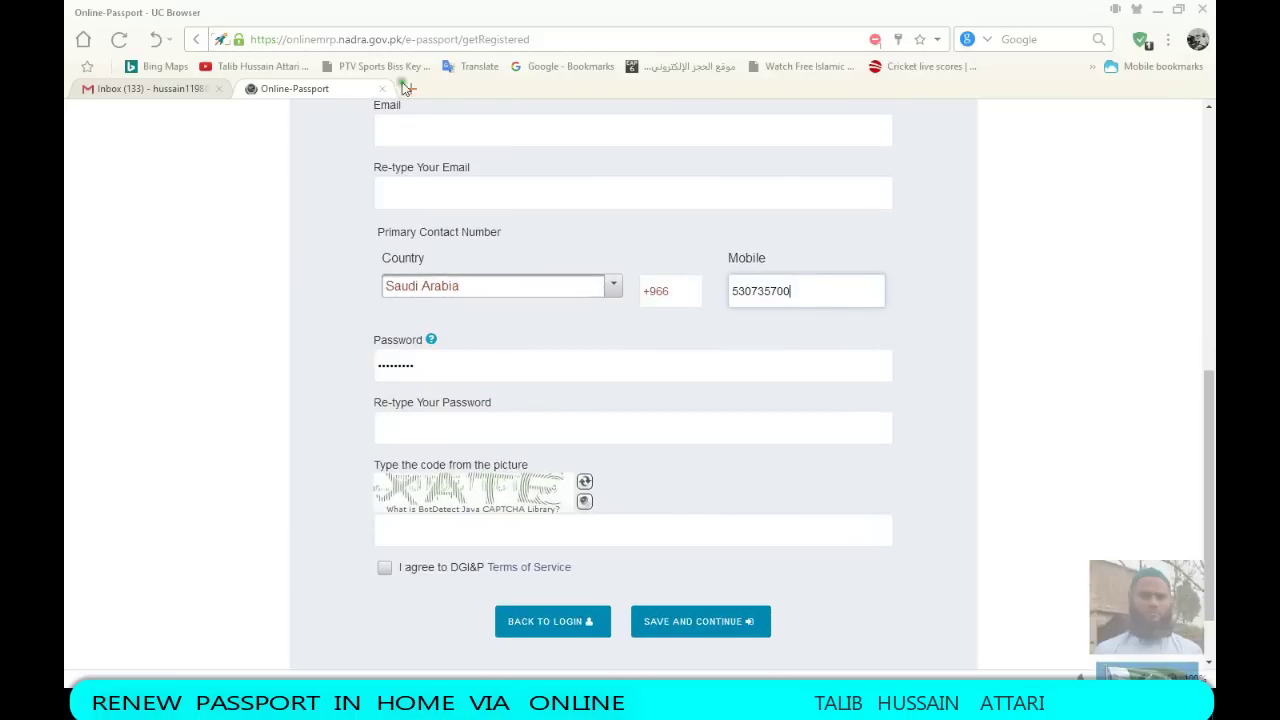
pyautogui.click(412, 89)
# In Yahoo Mail, open the 'e-Services Portal-Successful account registration' email and follow Continue registration
pyautogui.click(295, 425)
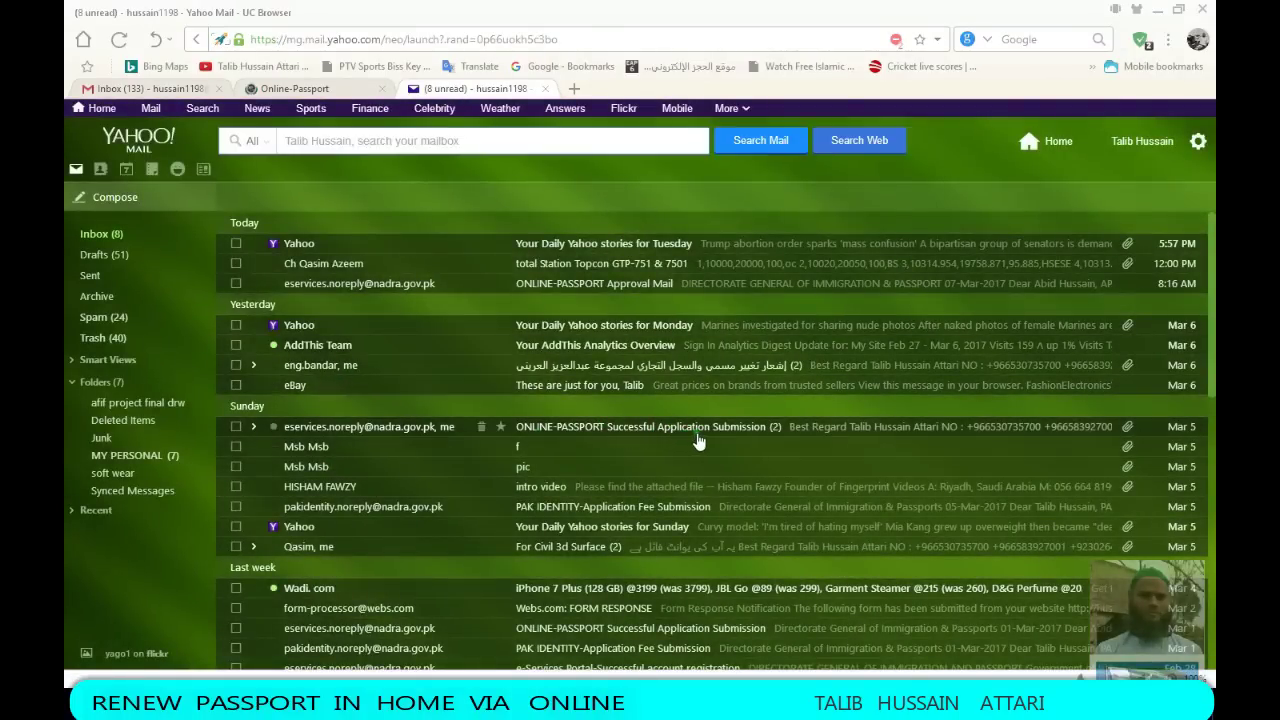
pyautogui.scroll(-2, 698, 440)
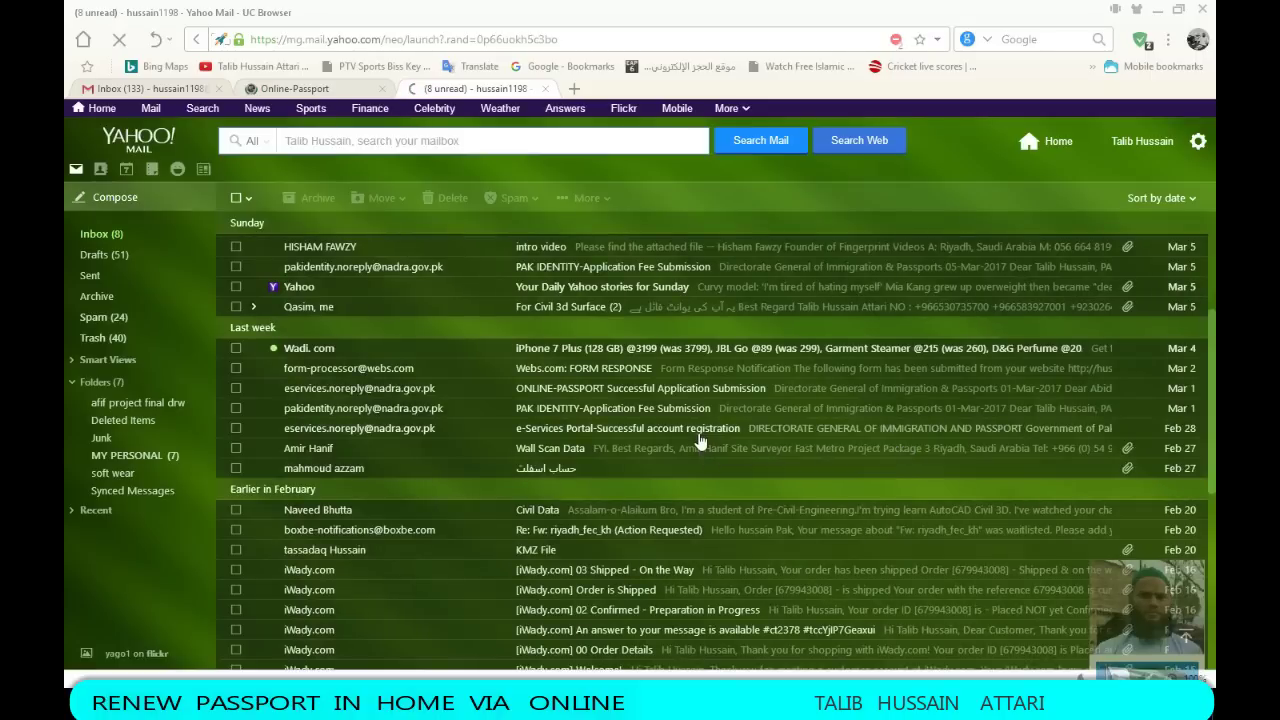
pyautogui.click(600, 276)
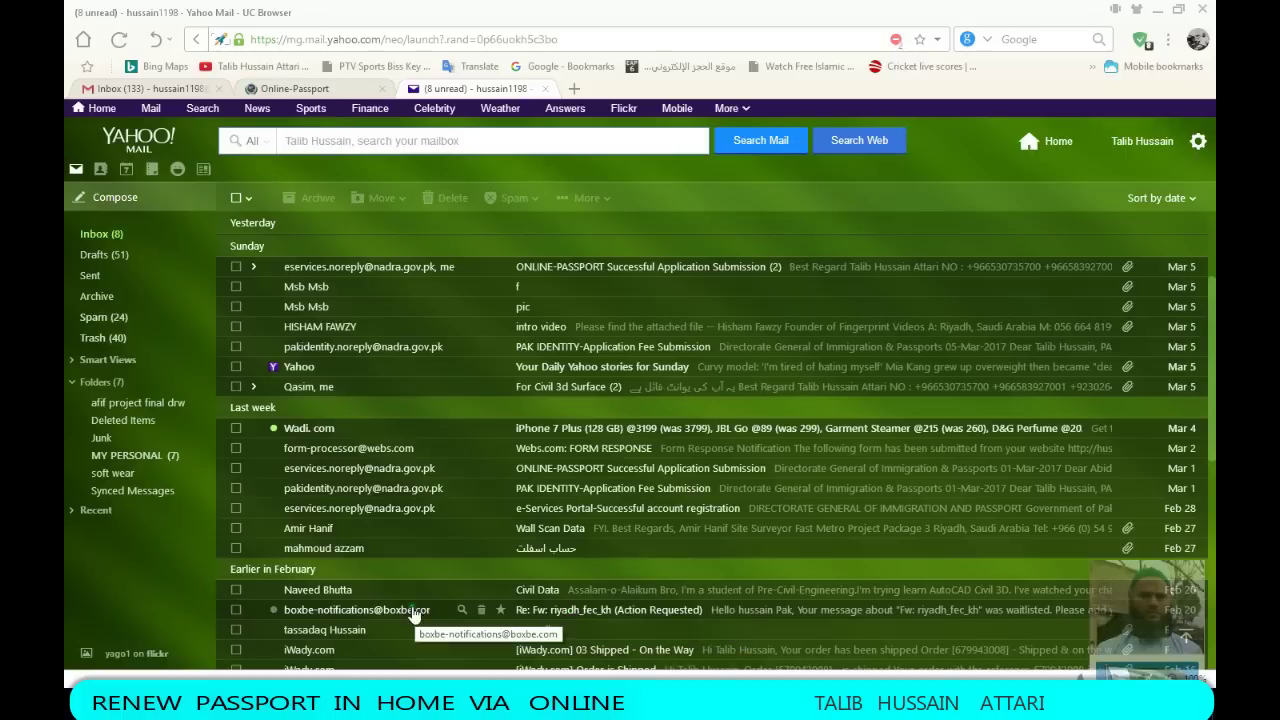
pyautogui.click(570, 508)
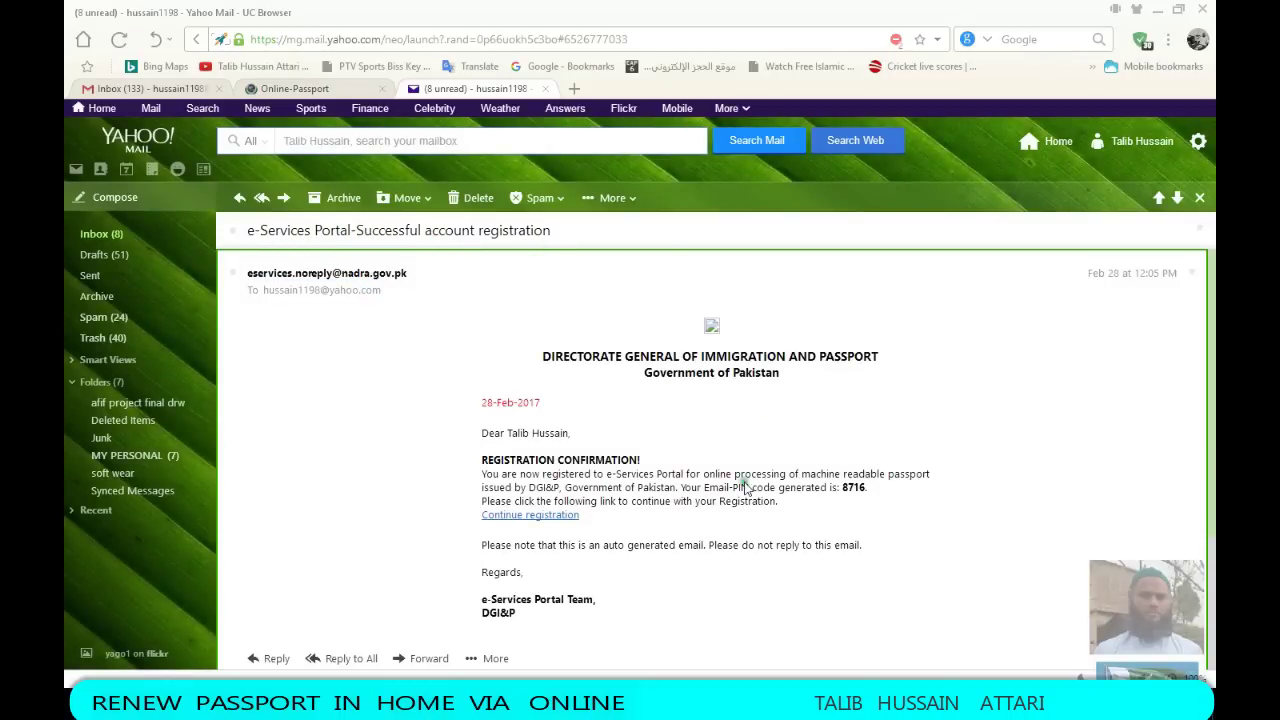
pyautogui.scroll(-2, 525, 445)
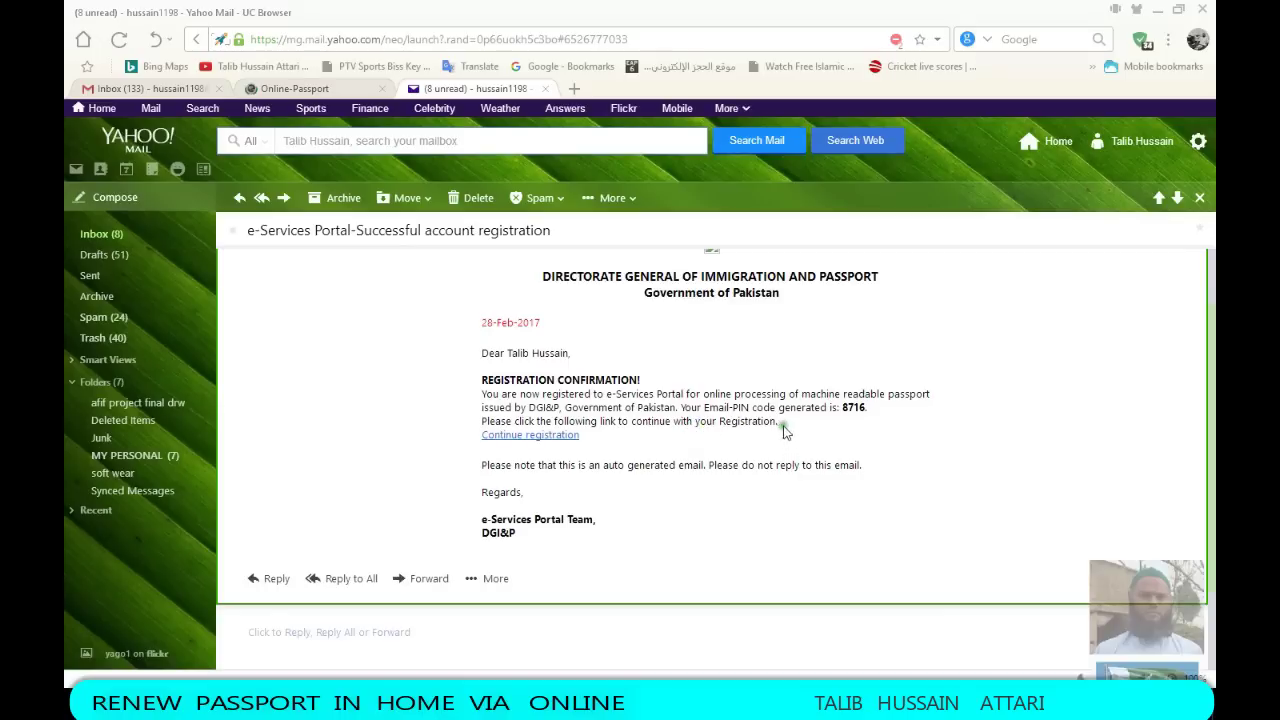
pyautogui.click(548, 440)
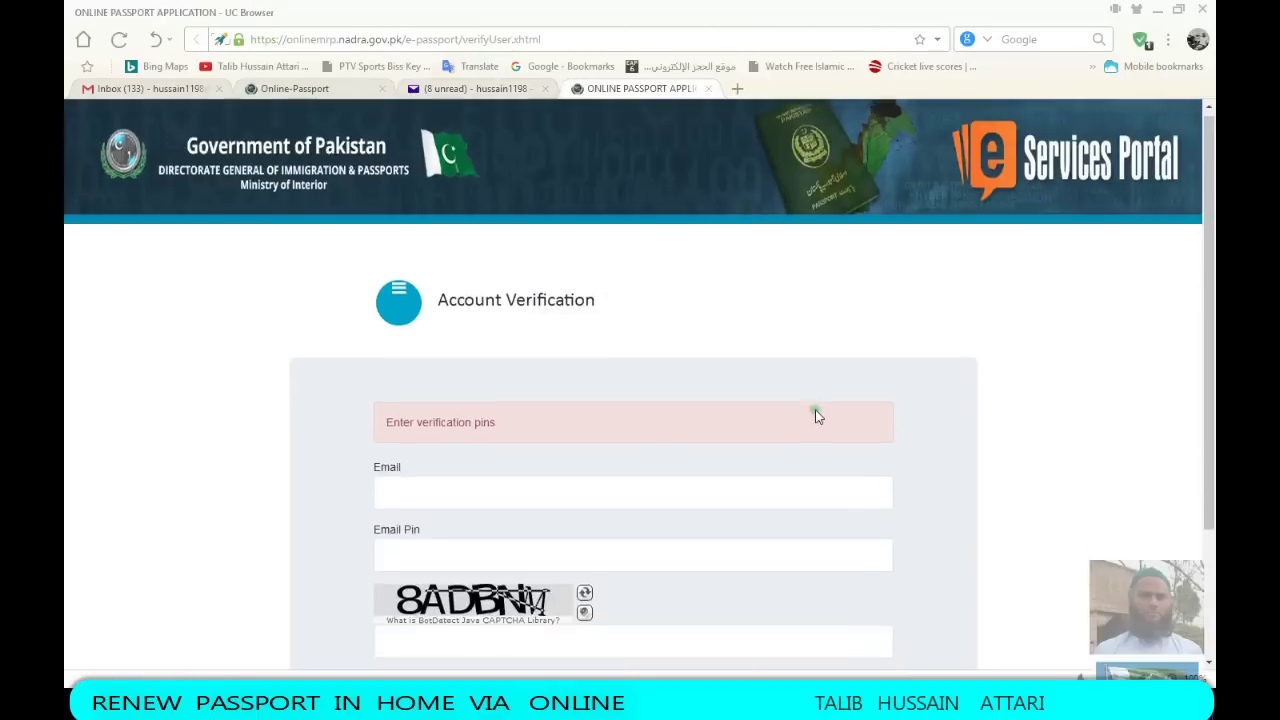
# Try the Account Verification captcha and Verify, then switch back to the Online-Passport registration tab
pyautogui.scroll(-2, 814, 414)
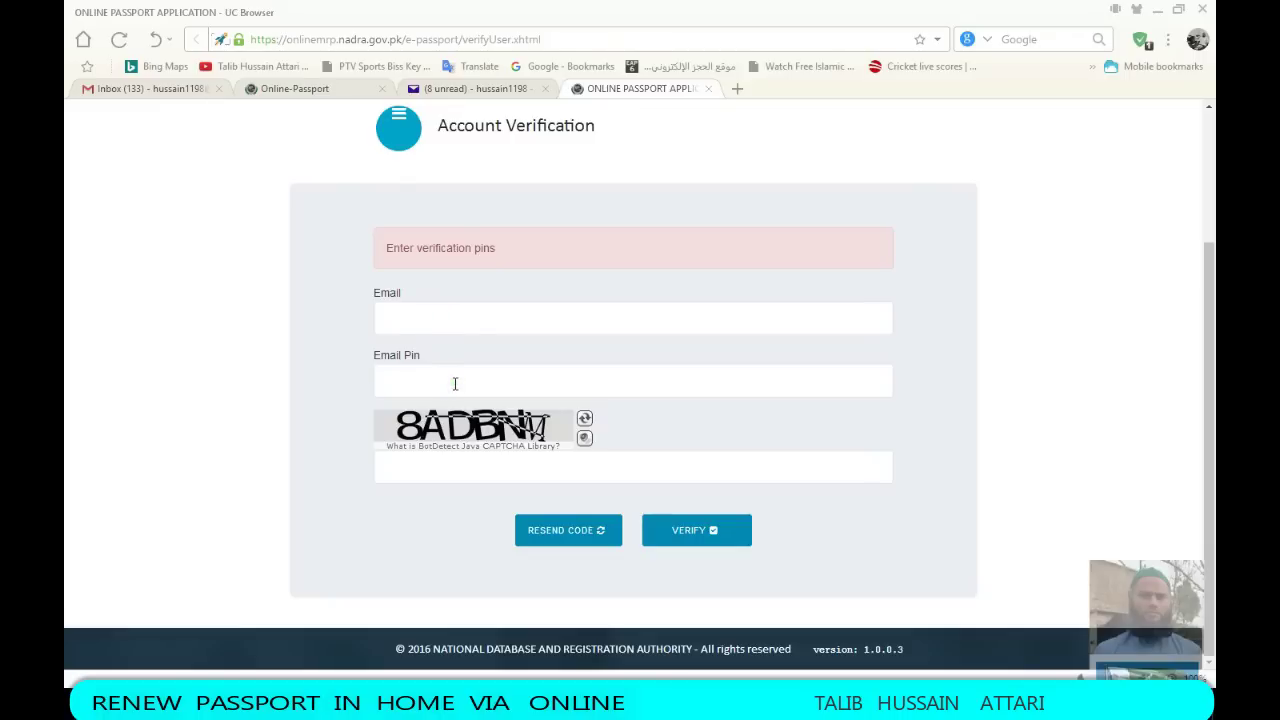
pyautogui.click(435, 462)
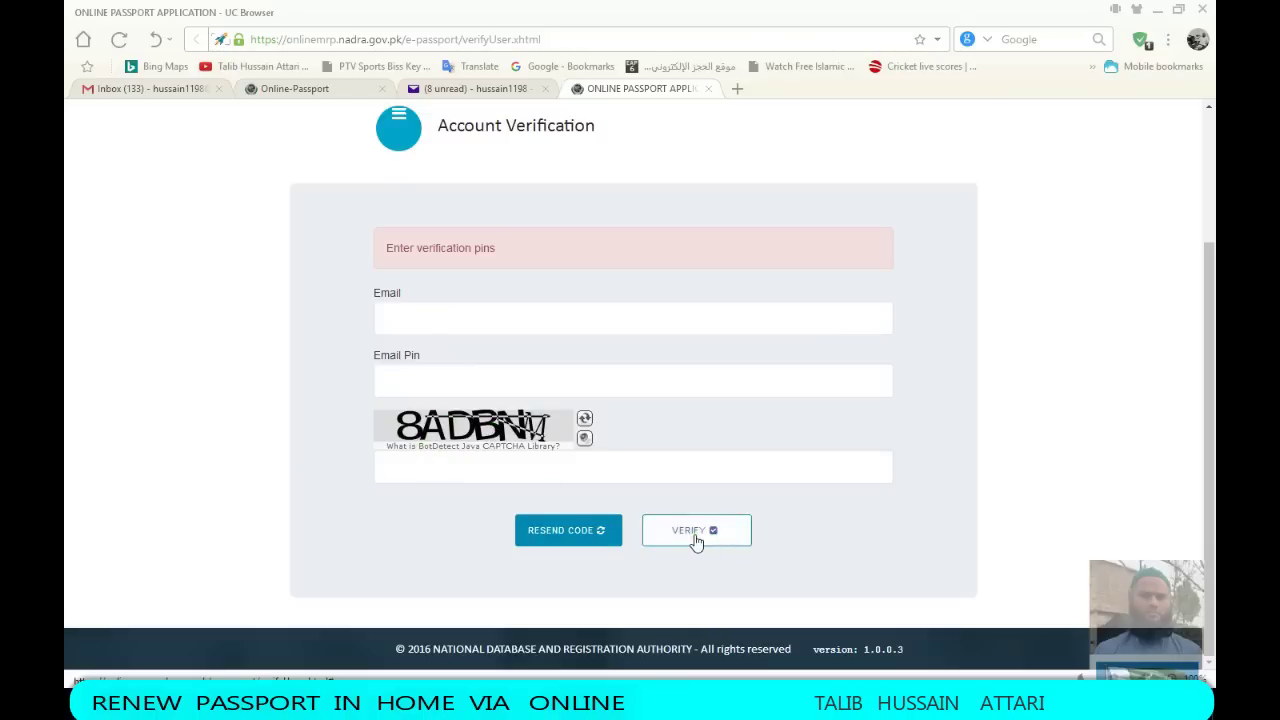
pyautogui.click(566, 437)
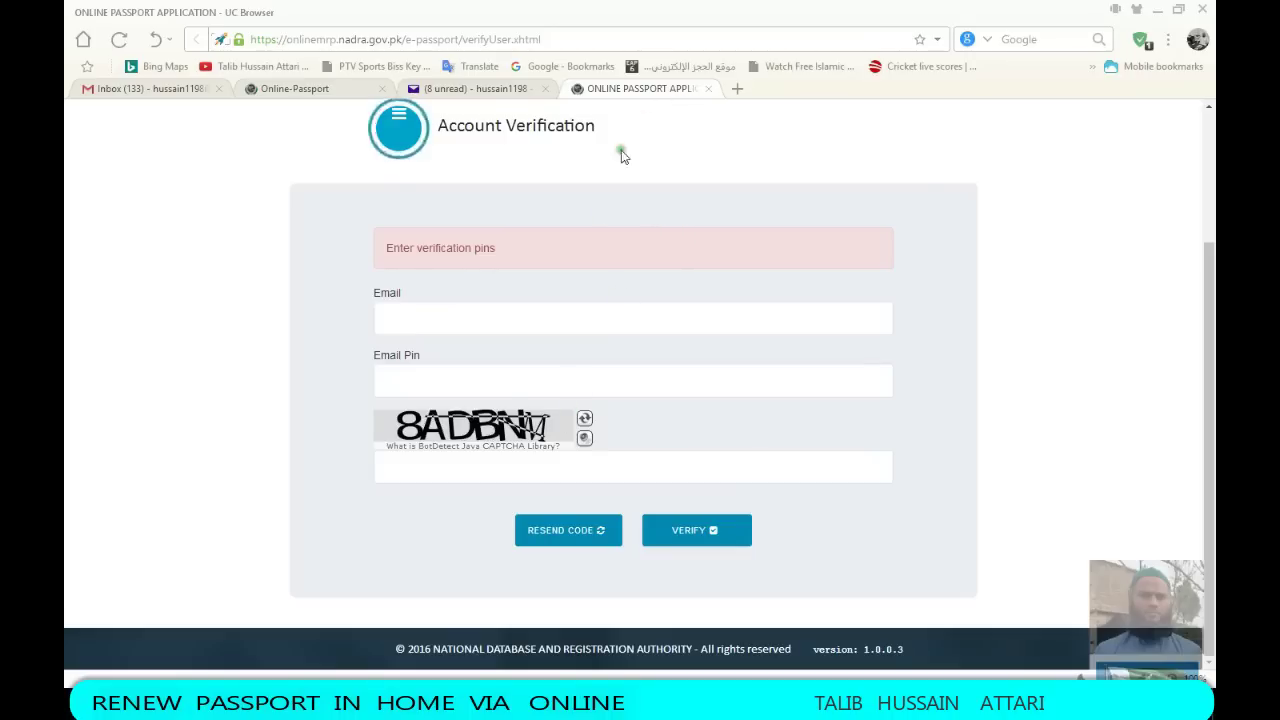
pyautogui.scroll(3, 517, 152)
pyautogui.click(312, 88)
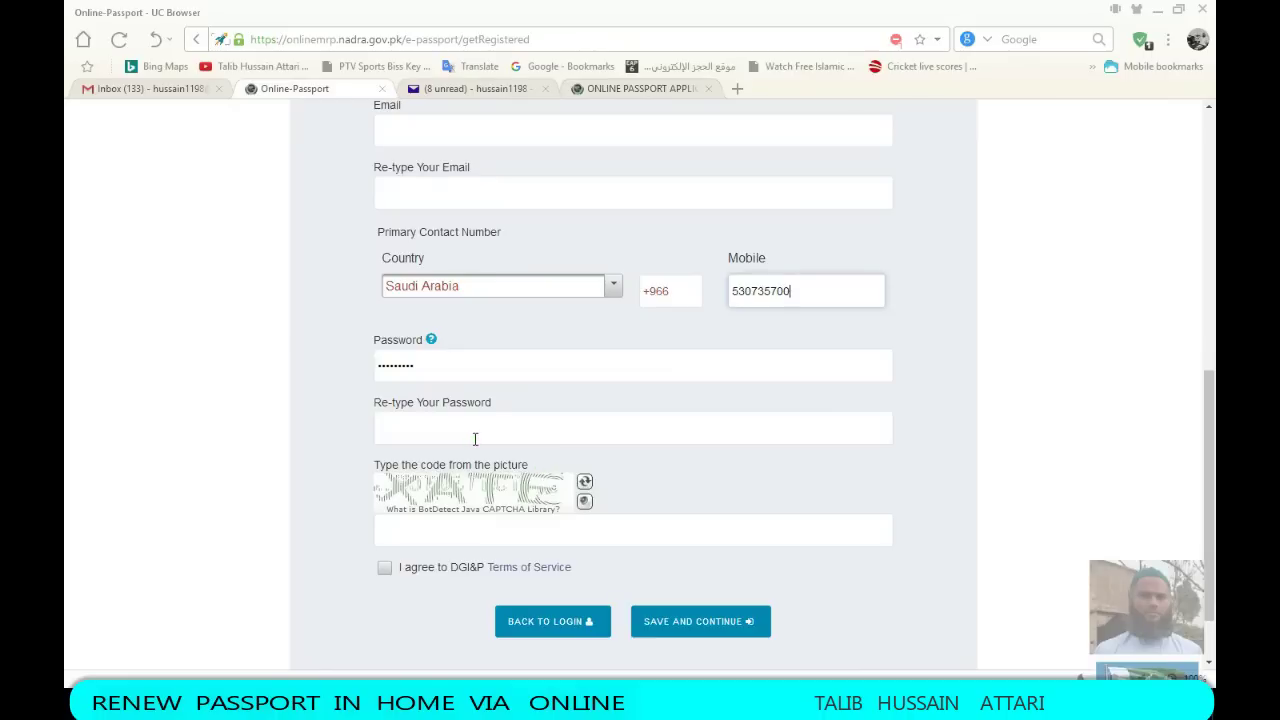
# Display the password rules from the Password field's ? help icon
pyautogui.moveTo(432, 341)
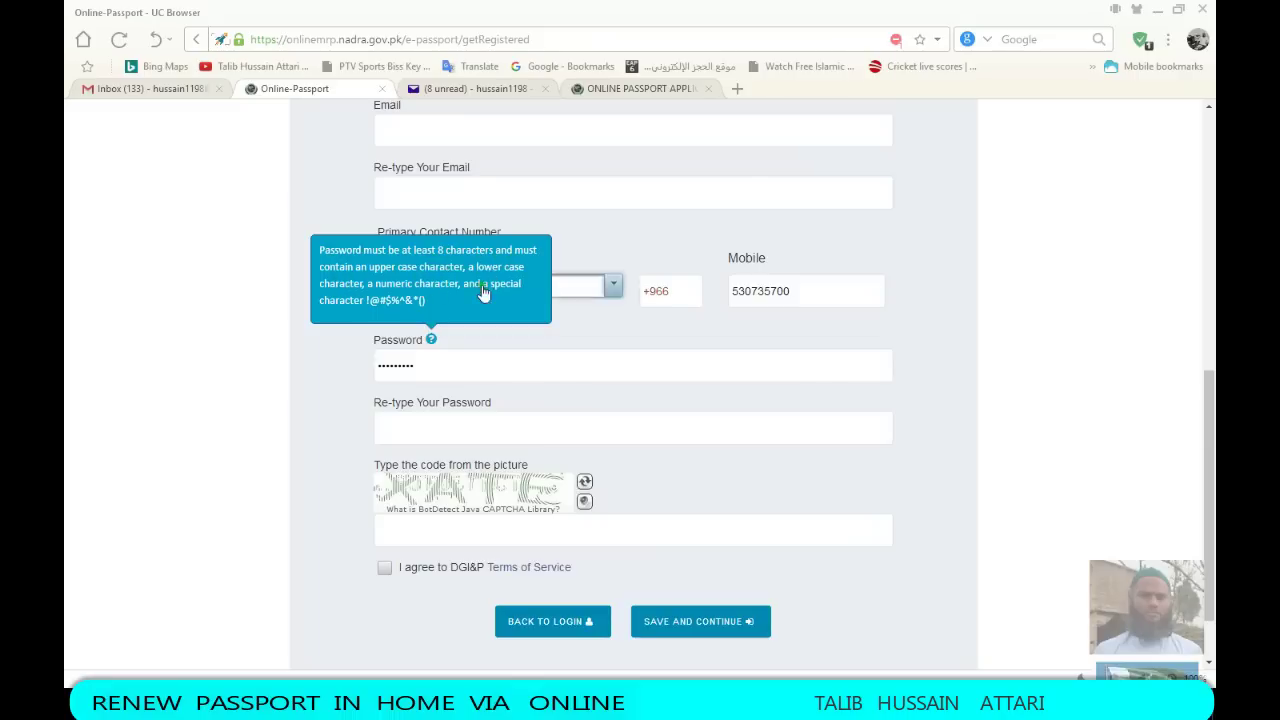
pyautogui.click(429, 365)
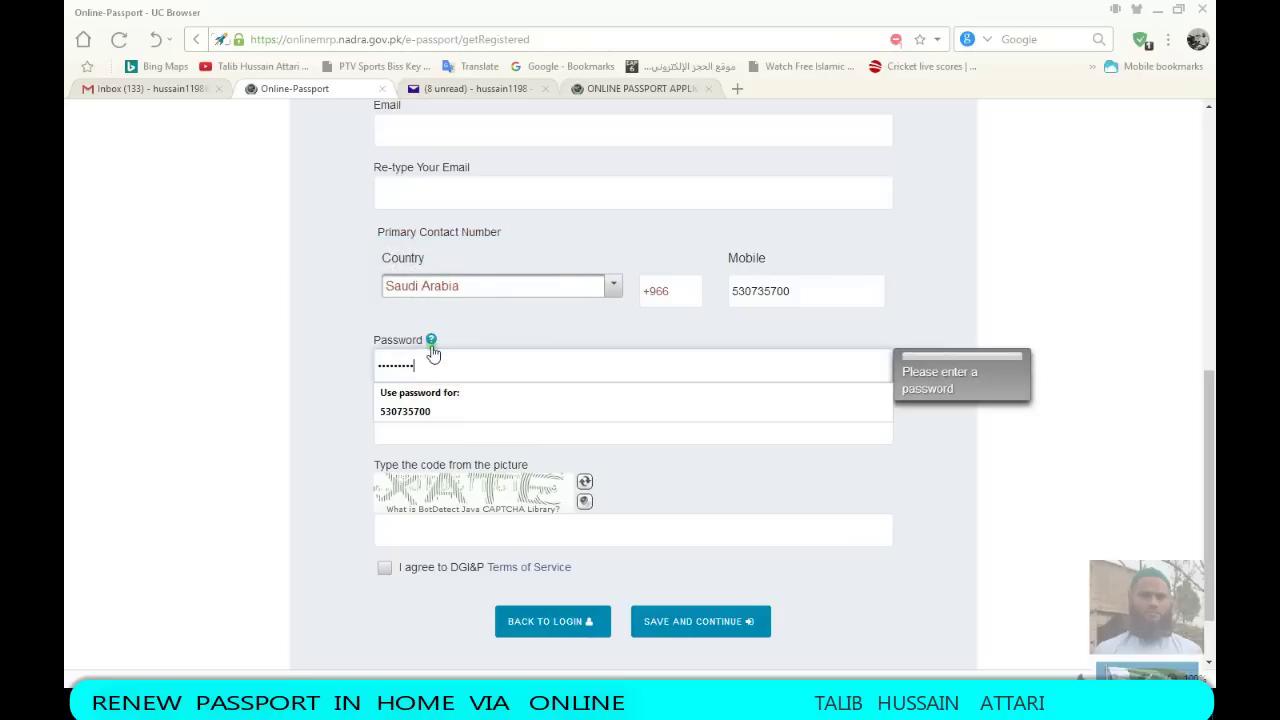
pyautogui.click(431, 339)
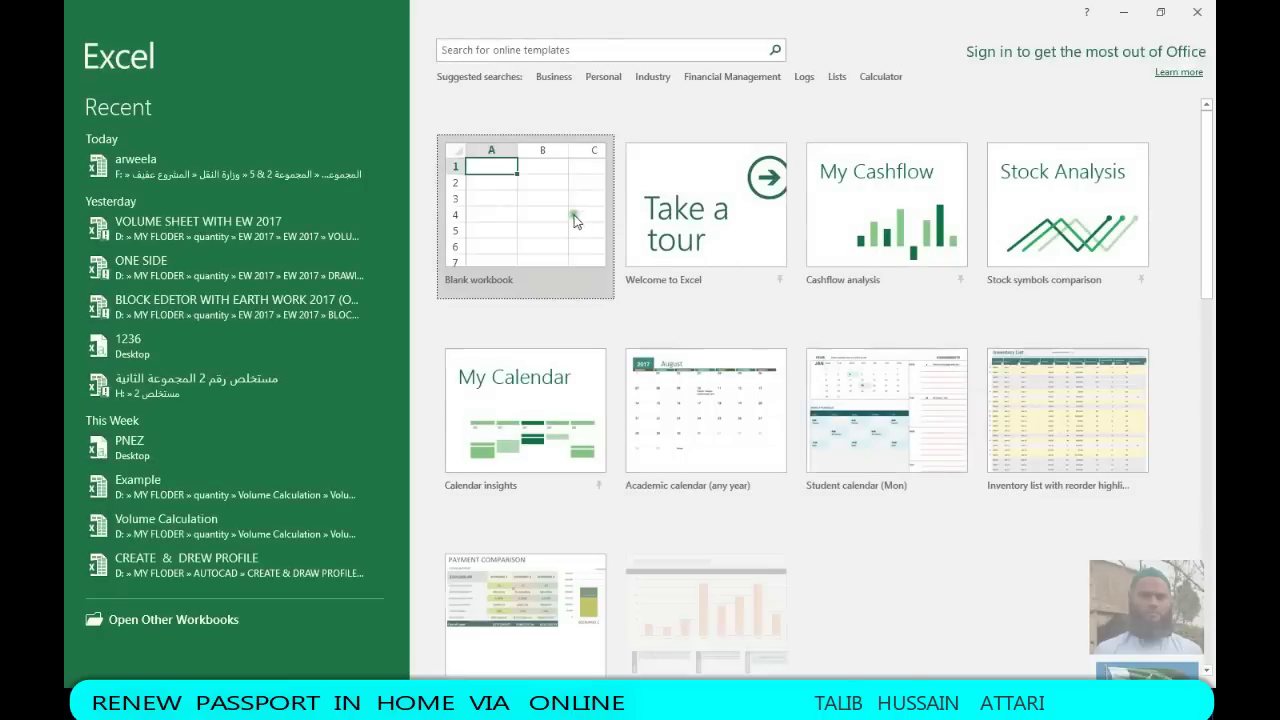
# Draft a sample password with '#' in cell A1 of a blank workbook, then close without saving
pyautogui.click(575, 221)
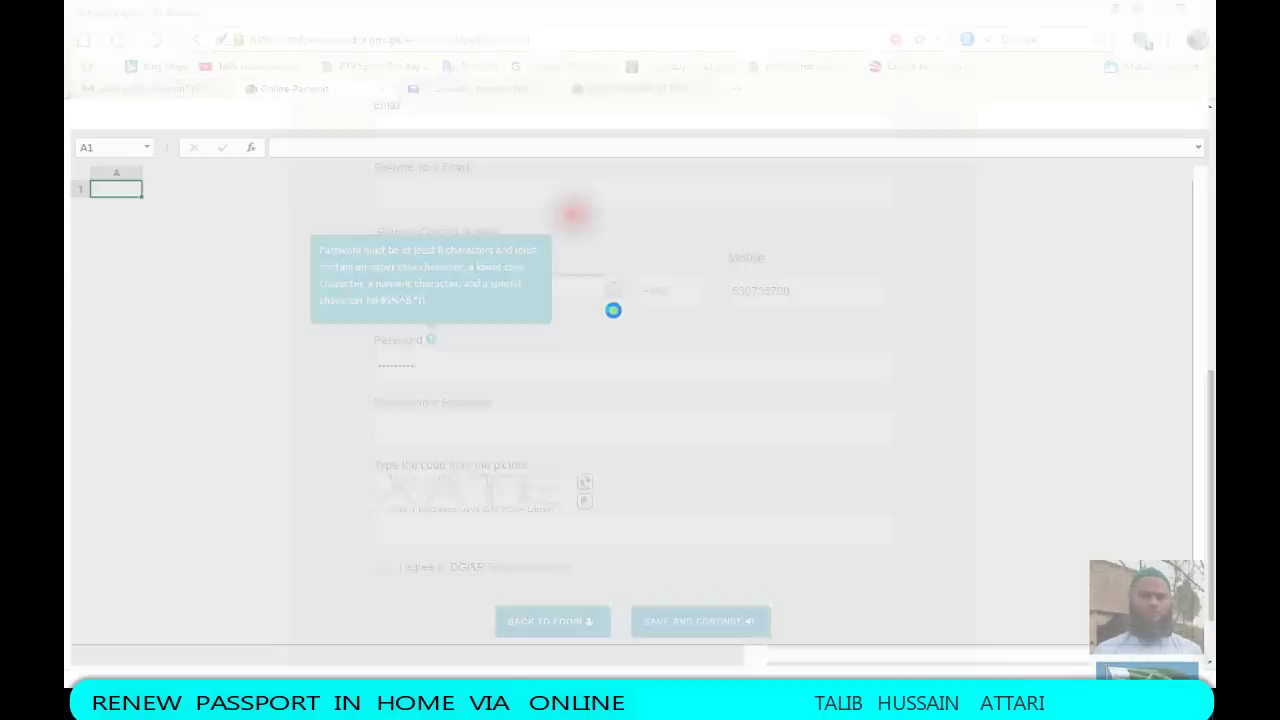
pyautogui.moveTo(130, 177); pyautogui.dragTo(654, 234)
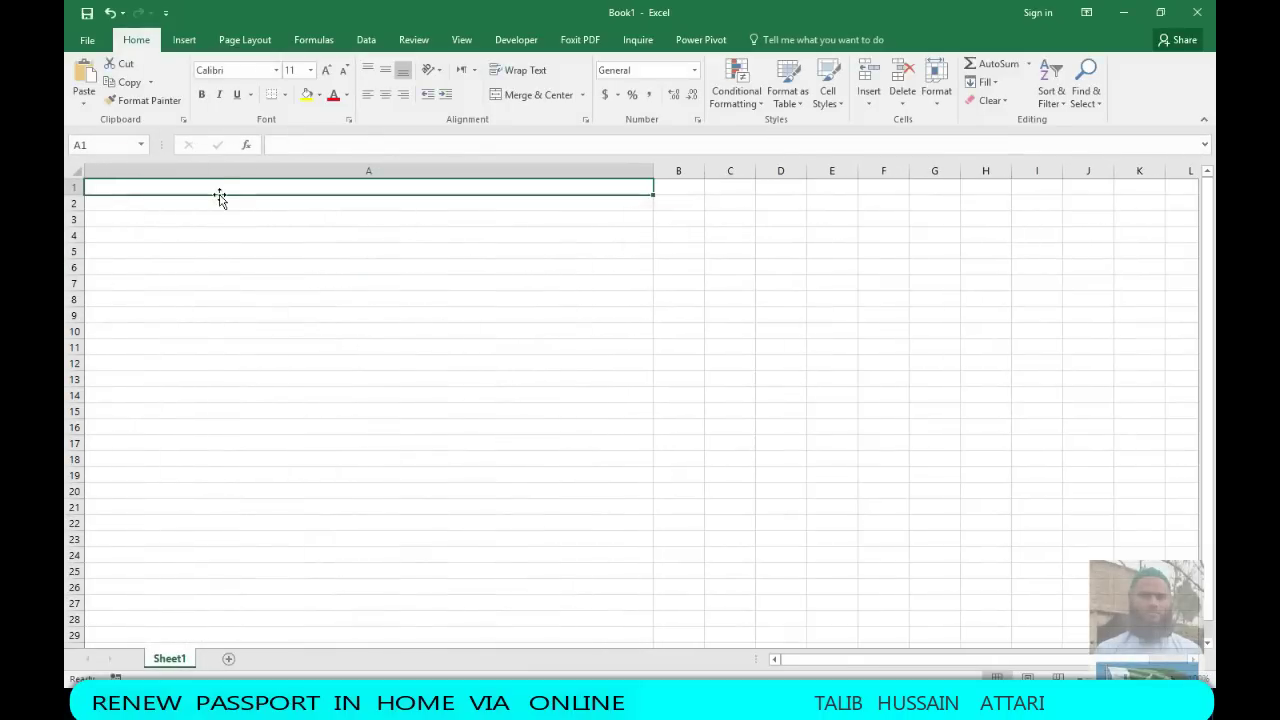
pyautogui.write('ASDF@123')
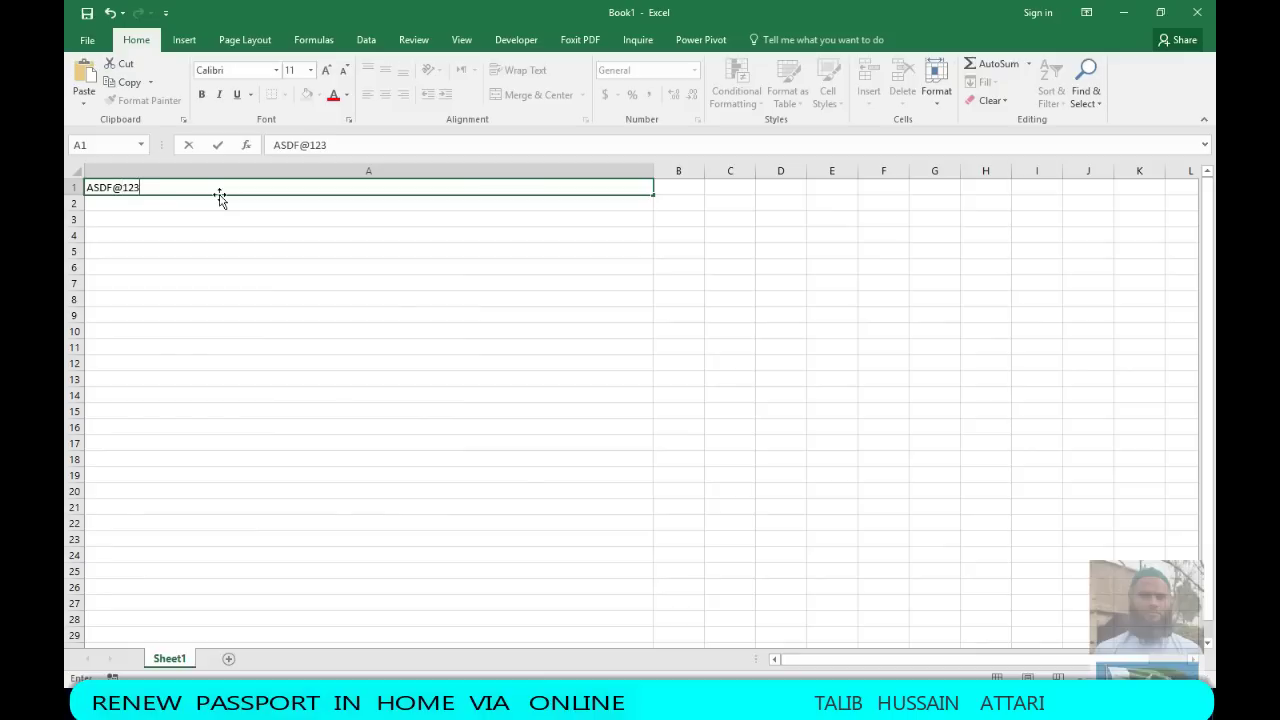
pyautogui.press('BackSpace')
pyautogui.press('BackSpace')
pyautogui.press('BackSpace')
pyautogui.press('BackSpace')
pyautogui.press('BackSpace')
pyautogui.press('BackSpace')
pyautogui.press('BackSpace')
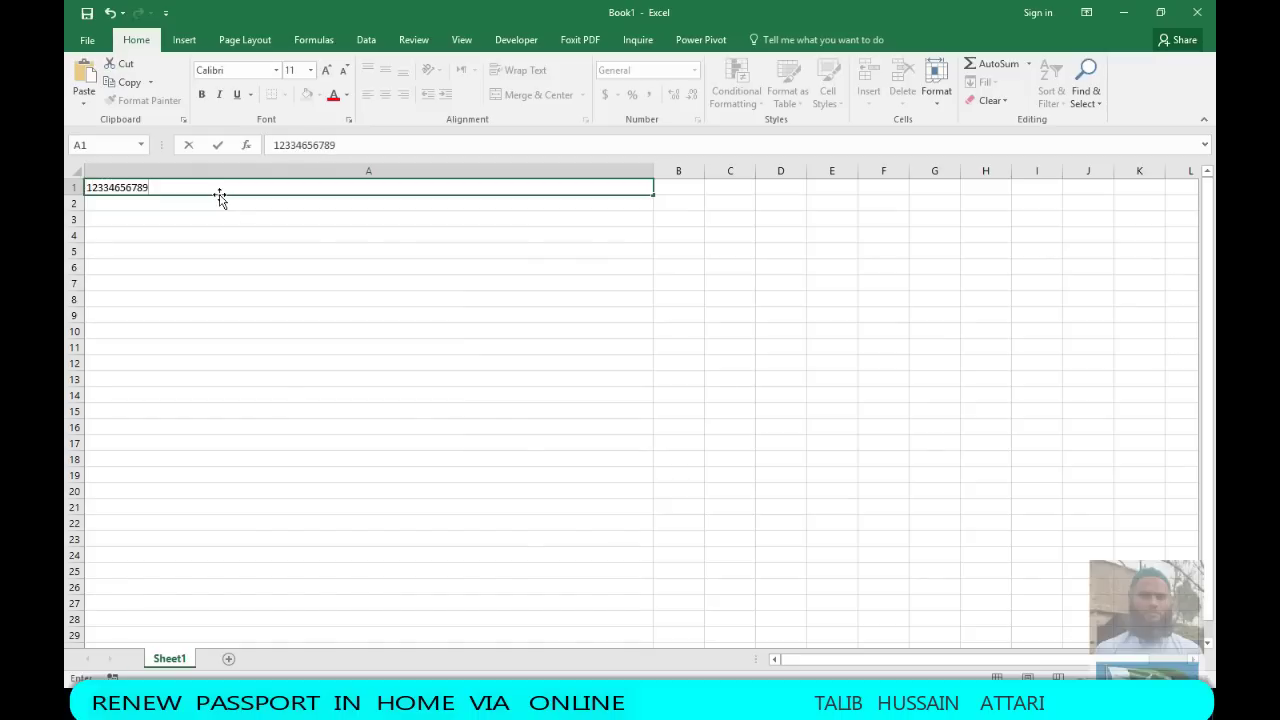
pyautogui.press('BackSpace')
pyautogui.press('BackSpace')
pyautogui.press('BackSpace')
pyautogui.press('BackSpace')
pyautogui.press('BackSpace')
pyautogui.press('BackSpace')
pyautogui.press('BackSpace')
pyautogui.press('BackSpace')
pyautogui.press('BackSpace')
pyautogui.press('BackSpace')
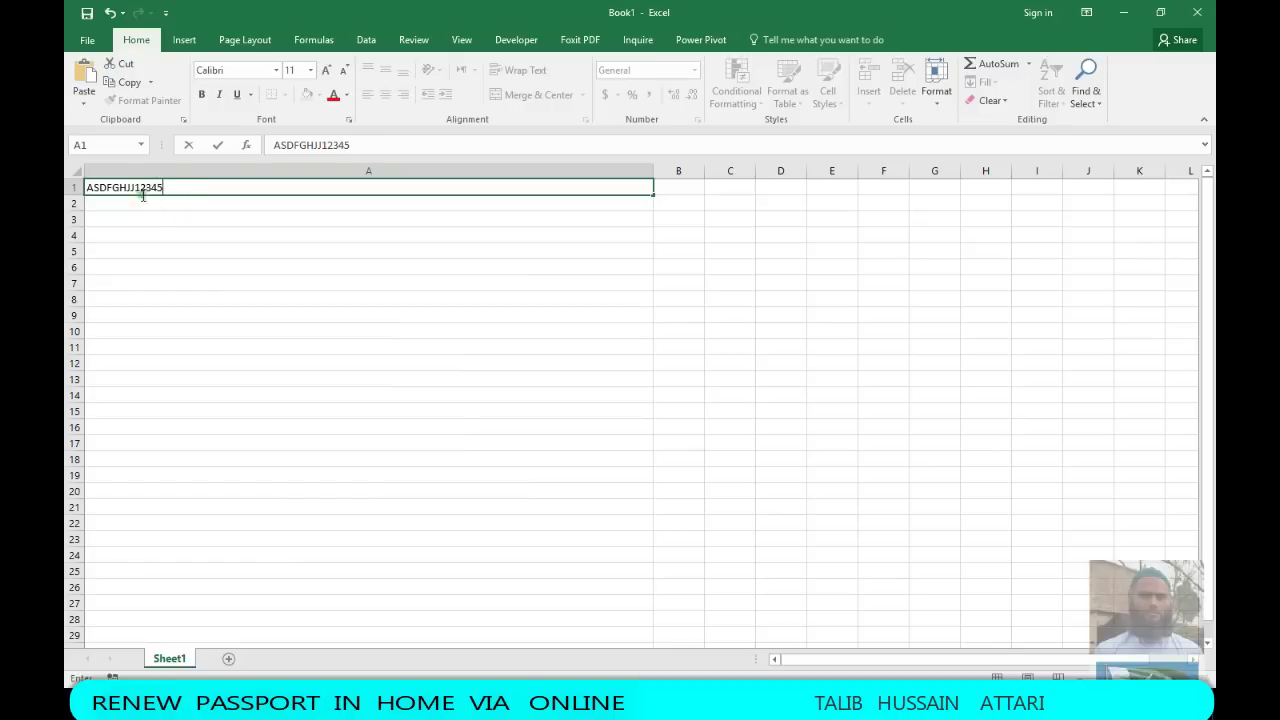
pyautogui.click(138, 188)
pyautogui.write('#')
pyautogui.click(1197, 12)
pyautogui.click(645, 372)
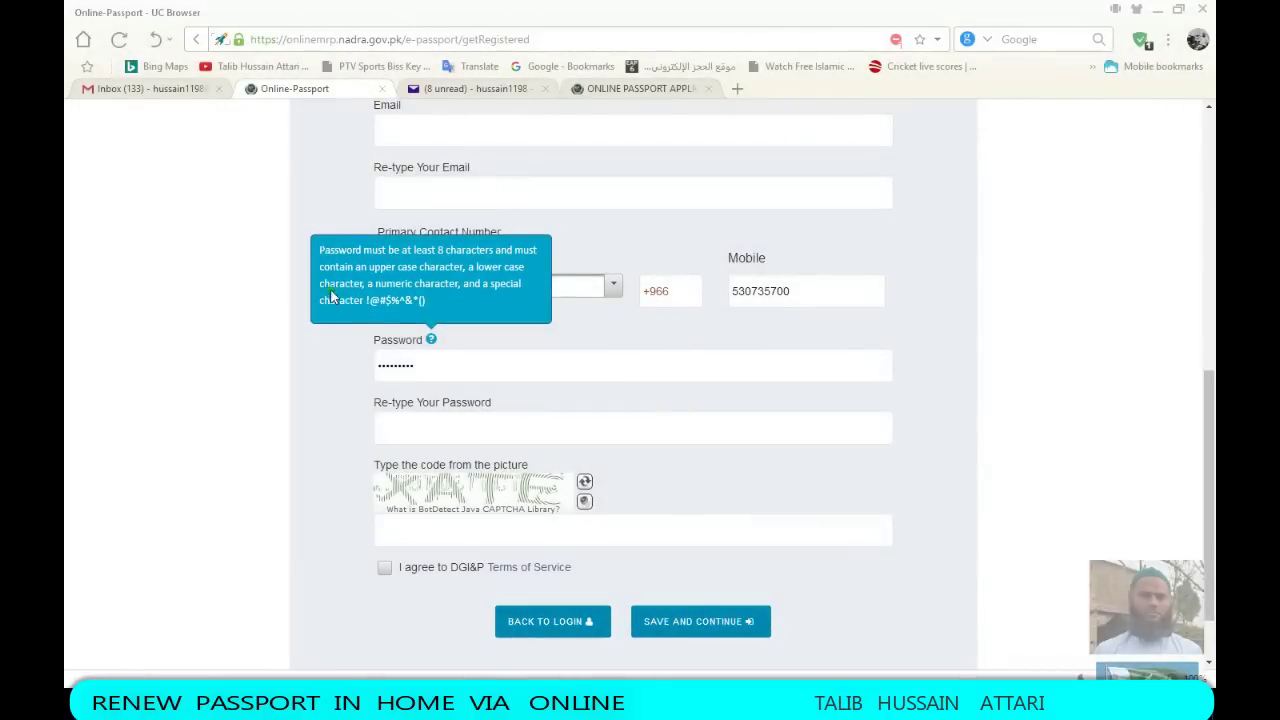
# Scroll to the top of the form and go Back to the portal home page
pyautogui.scroll(5, 453, 426)
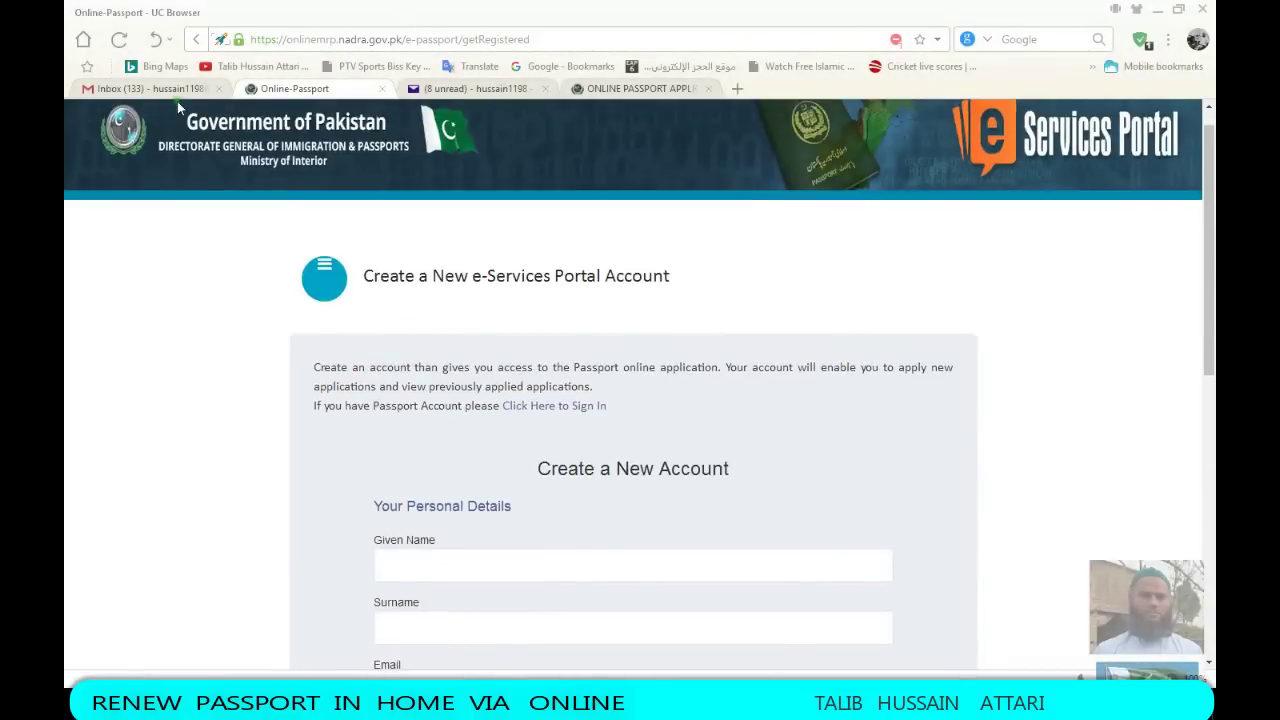
pyautogui.click(196, 39)
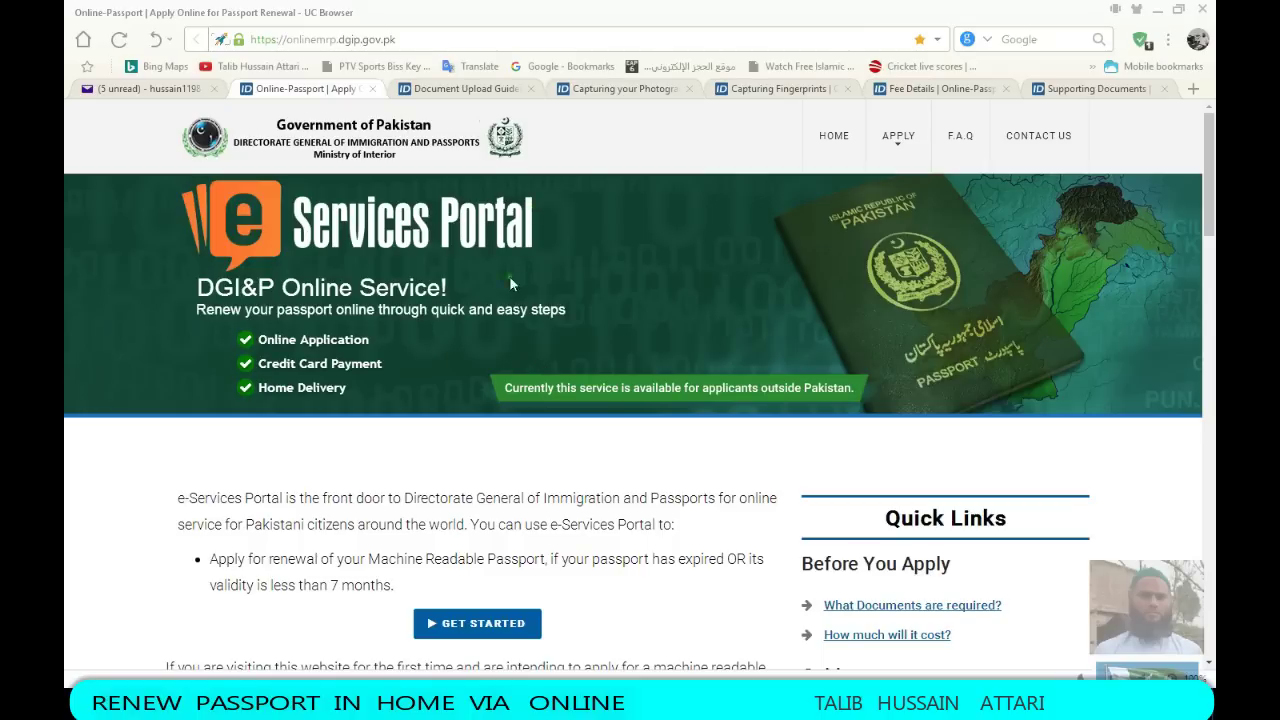
# Scroll down the home page to the Requirements for Renewal of Passport list
pyautogui.scroll(-4, 398, 308)
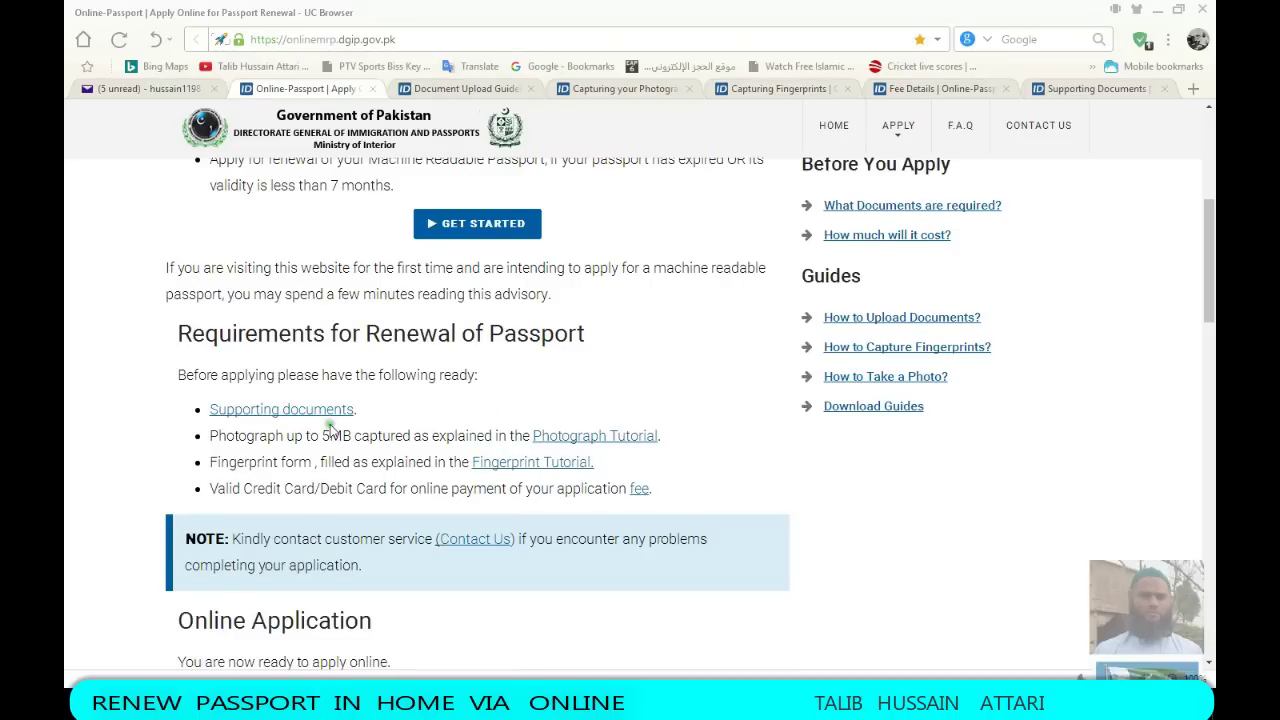
pyautogui.scroll(-1, 355, 422)
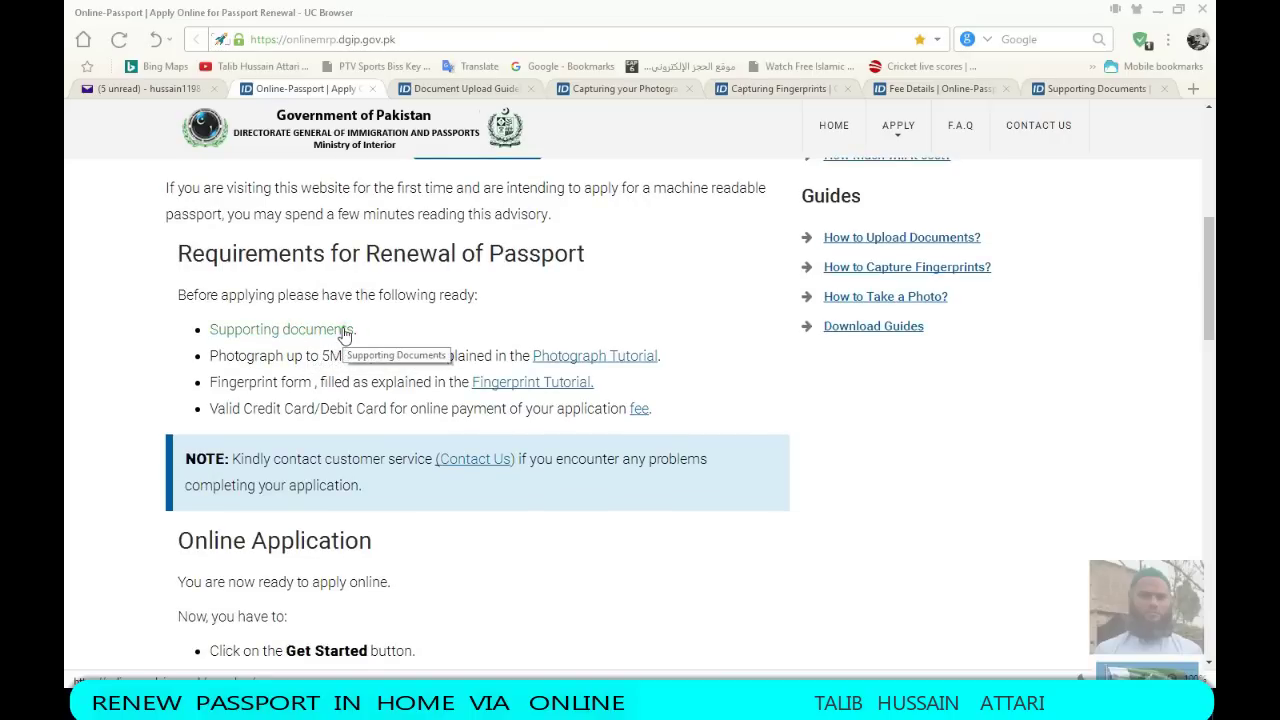
# Play the Document Upload Guide tutorial video
pyautogui.click(442, 90)
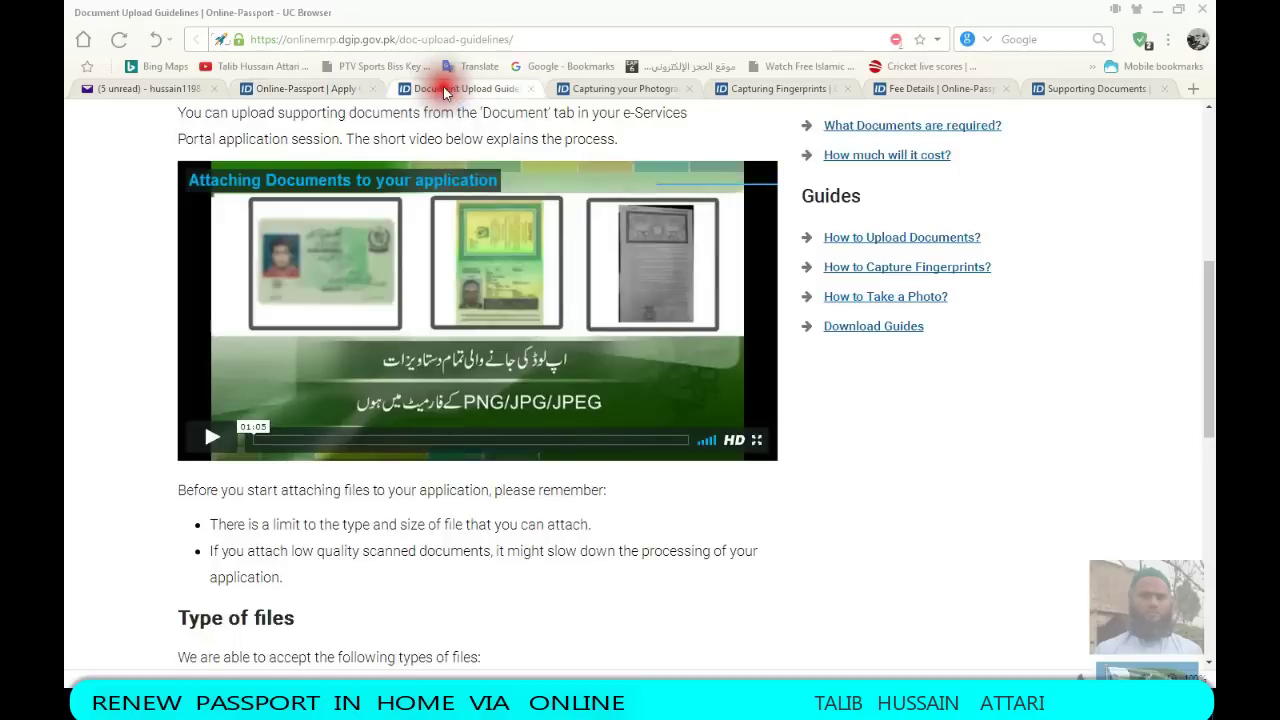
pyautogui.scroll(4, 487, 474)
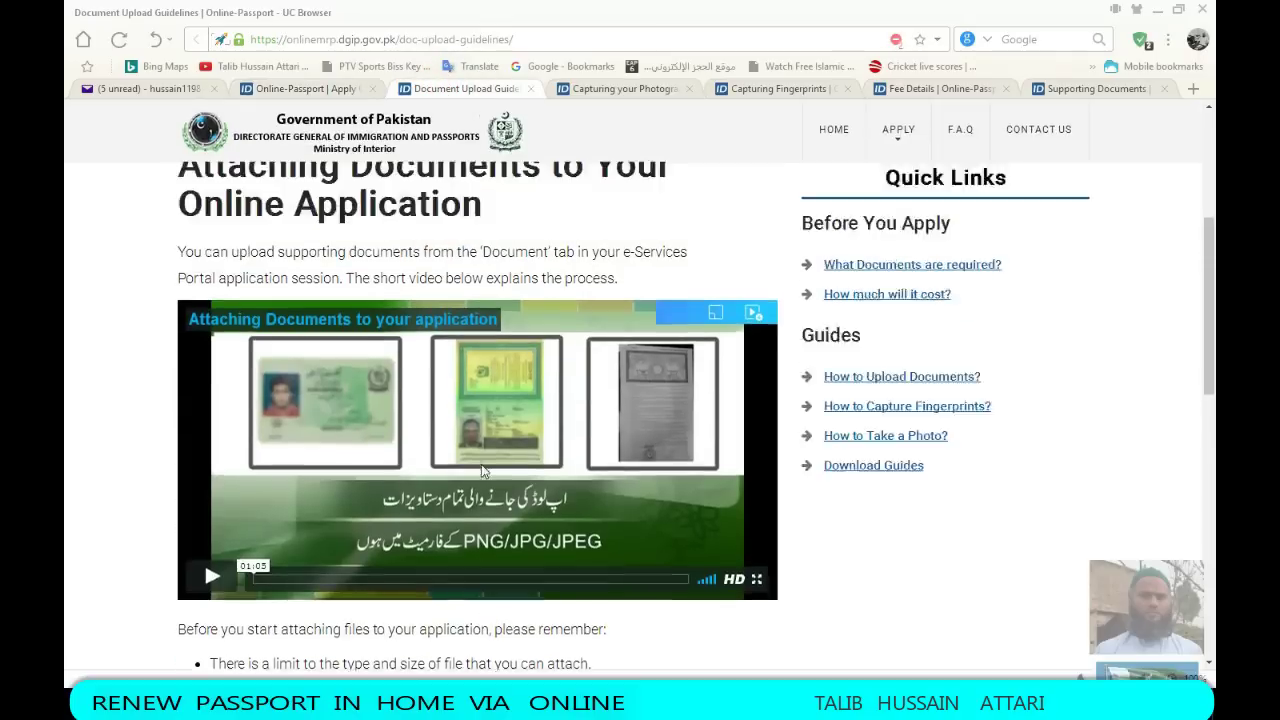
pyautogui.scroll(-2, 487, 474)
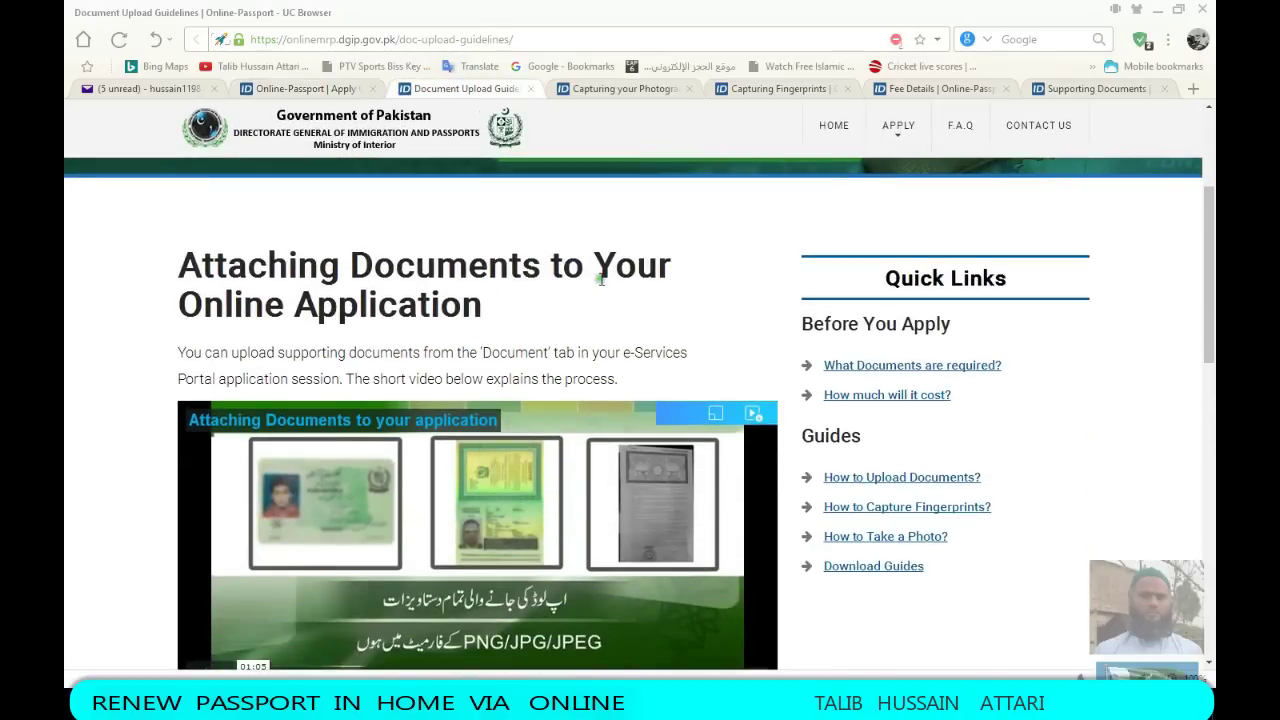
pyautogui.scroll(-5, 204, 541)
pyautogui.scroll(2, 213, 519)
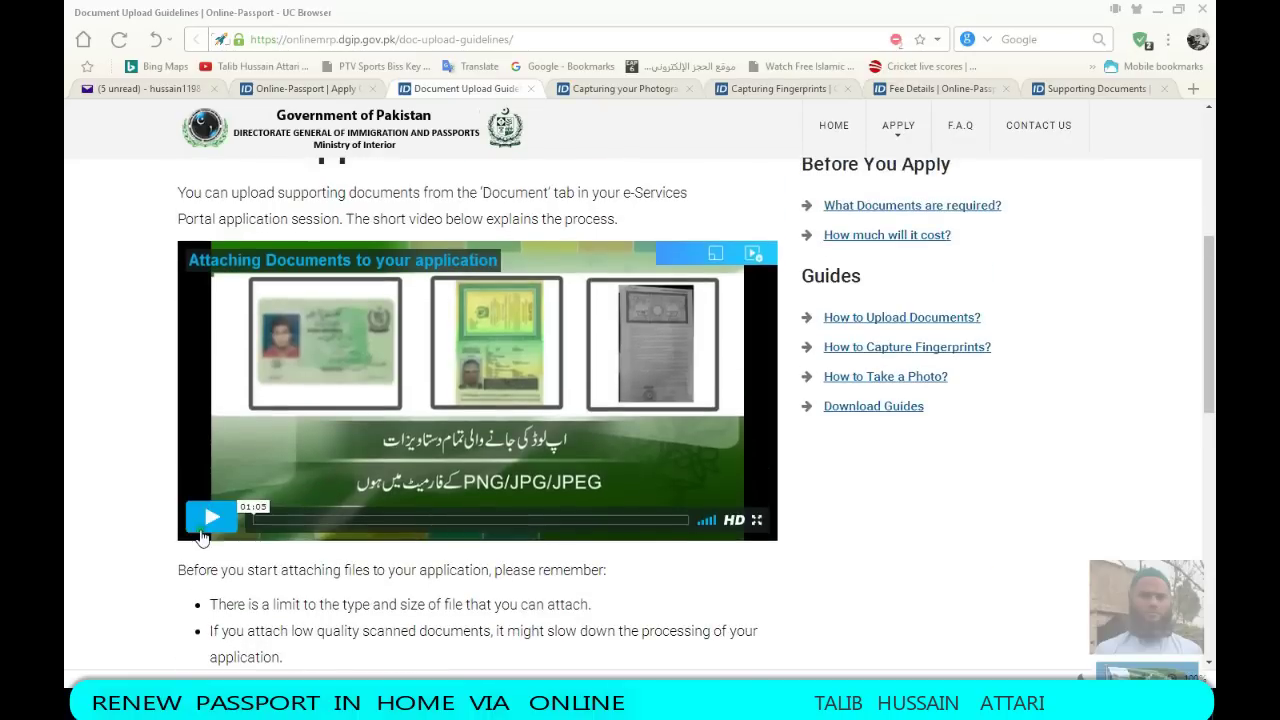
pyautogui.click(213, 519)
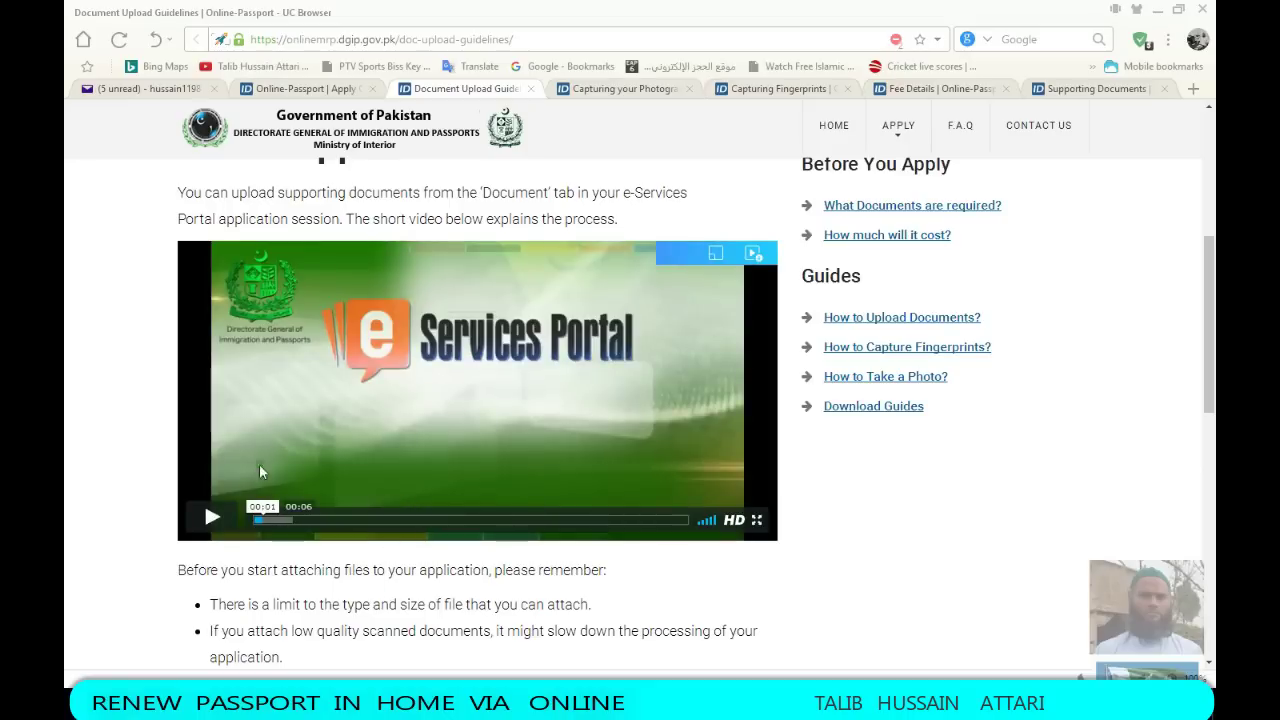
pyautogui.click(208, 520)
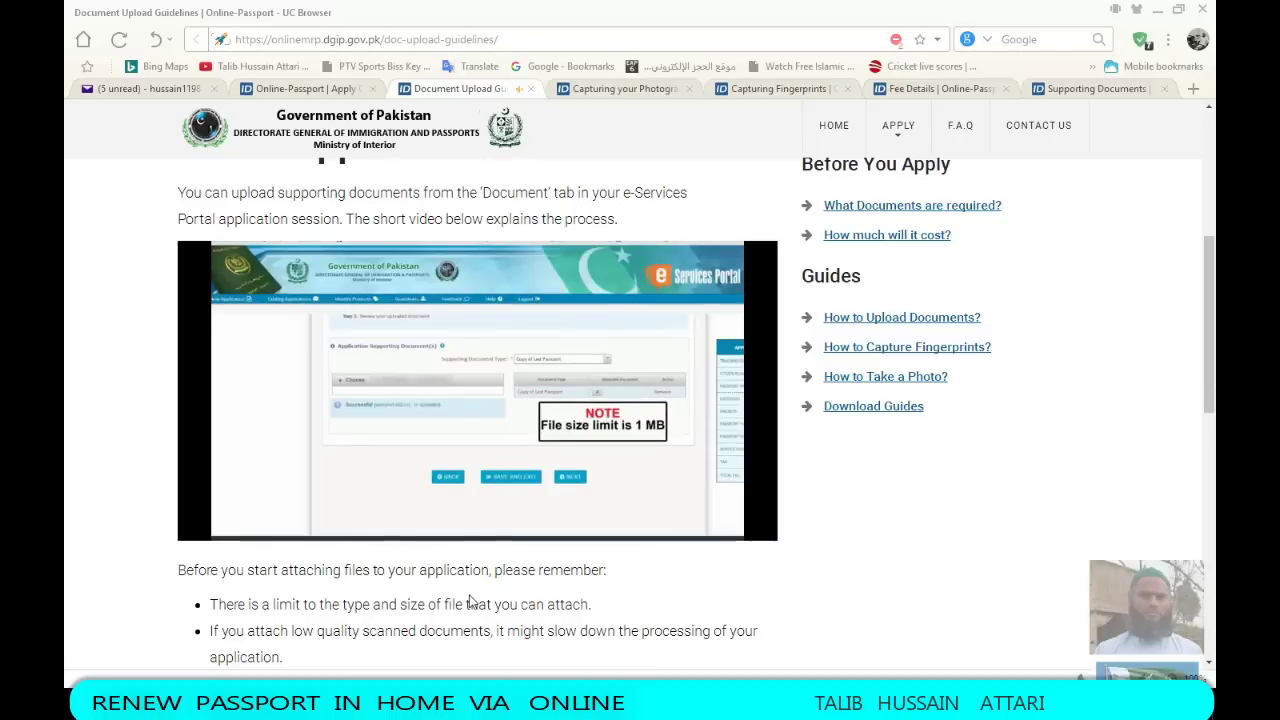
# Move between the requirements and upload guide tabs, then open the Capturing your Photograph guide
pyautogui.moveTo(585, 437)
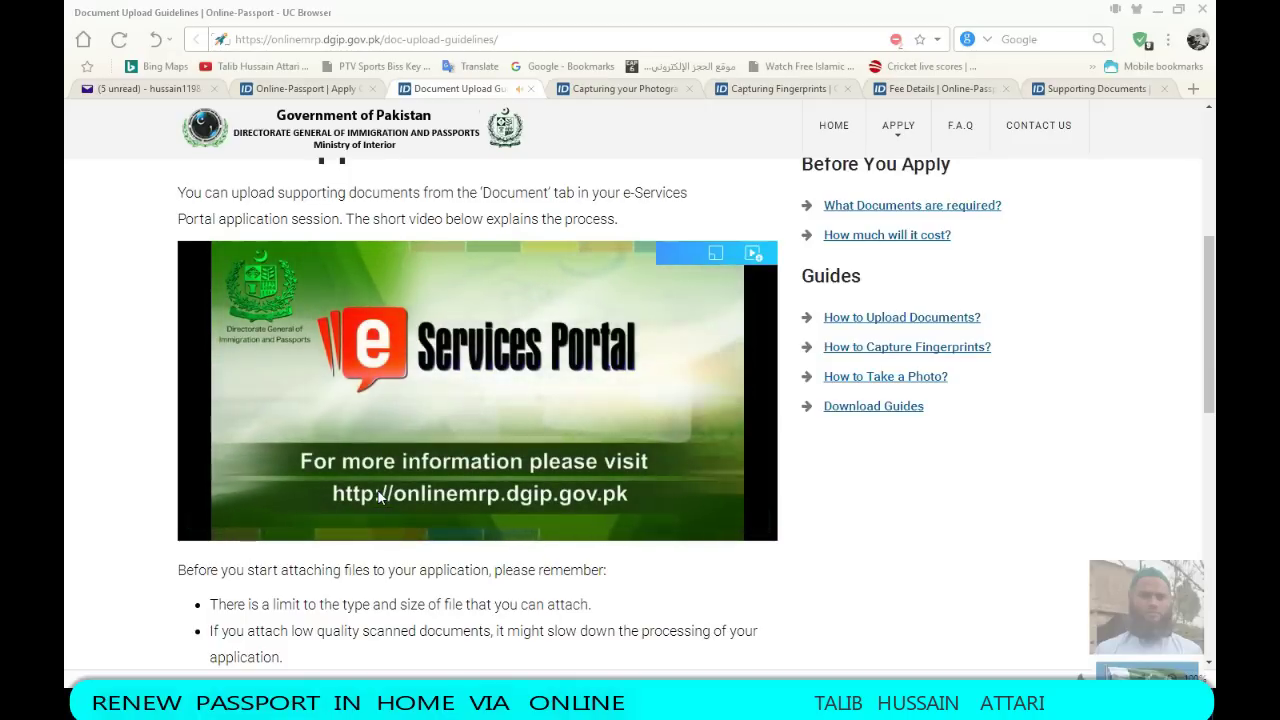
pyautogui.click(300, 88)
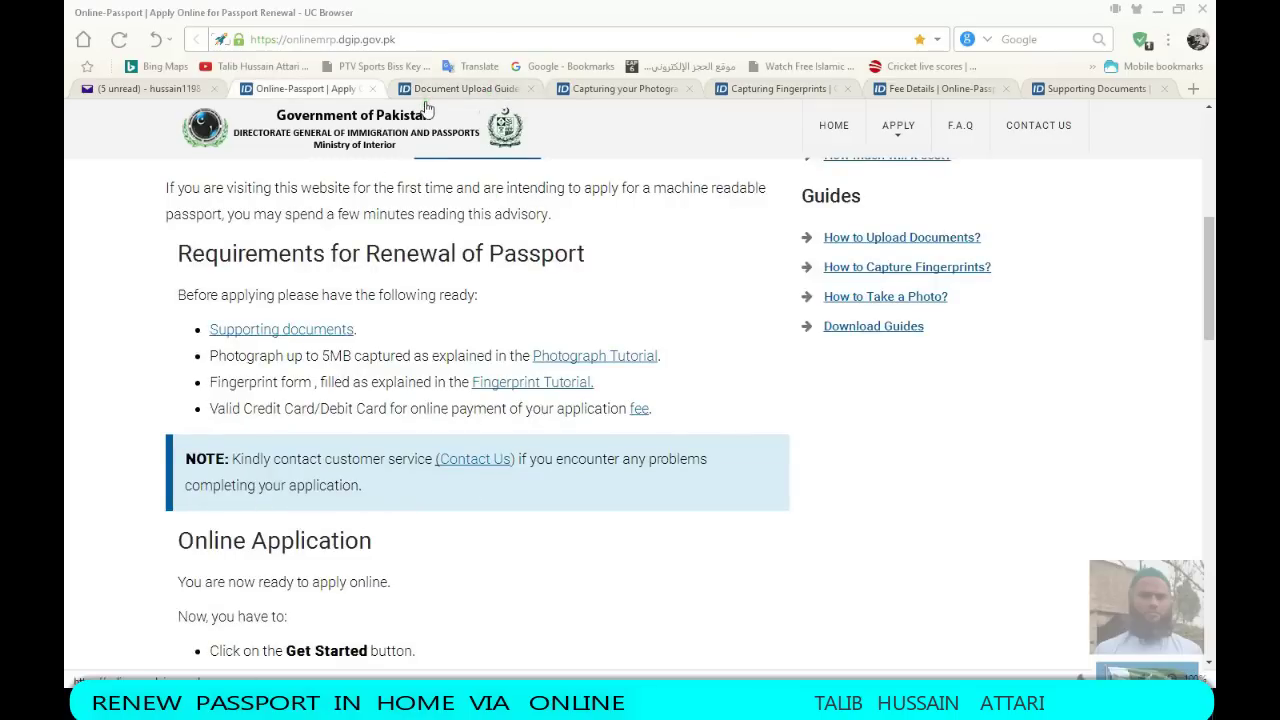
pyautogui.click(463, 88)
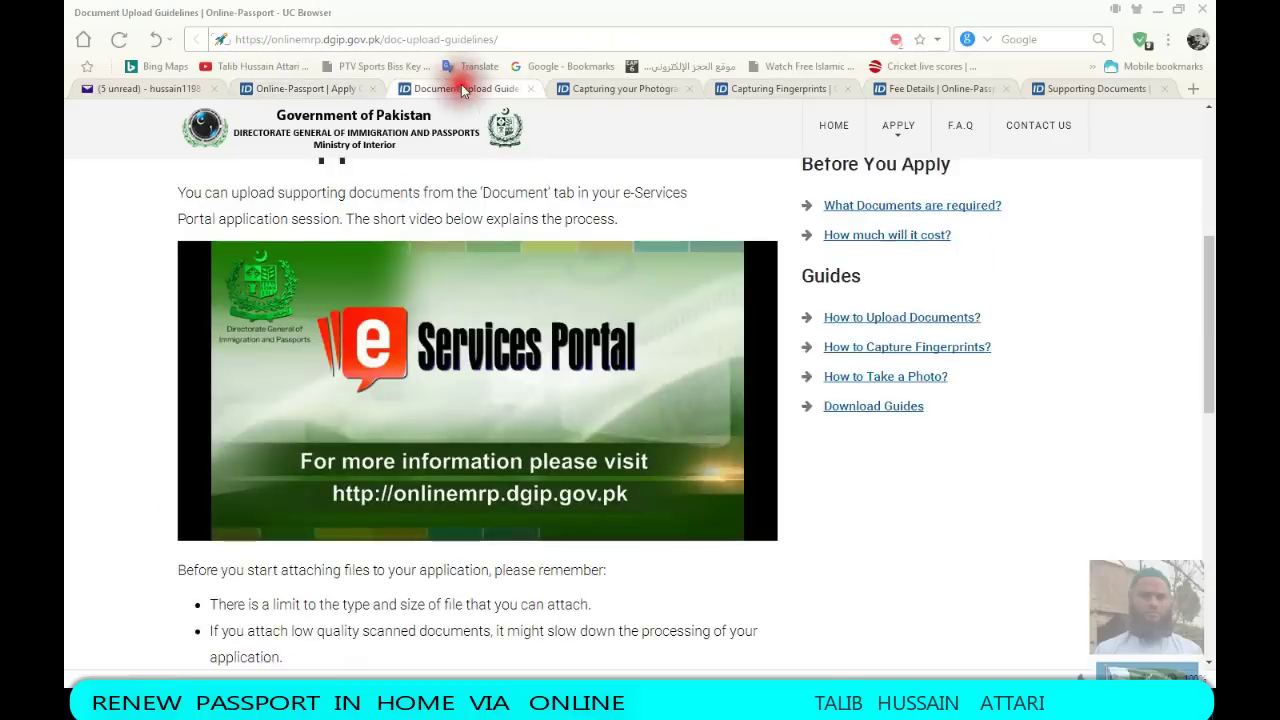
pyautogui.click(303, 90)
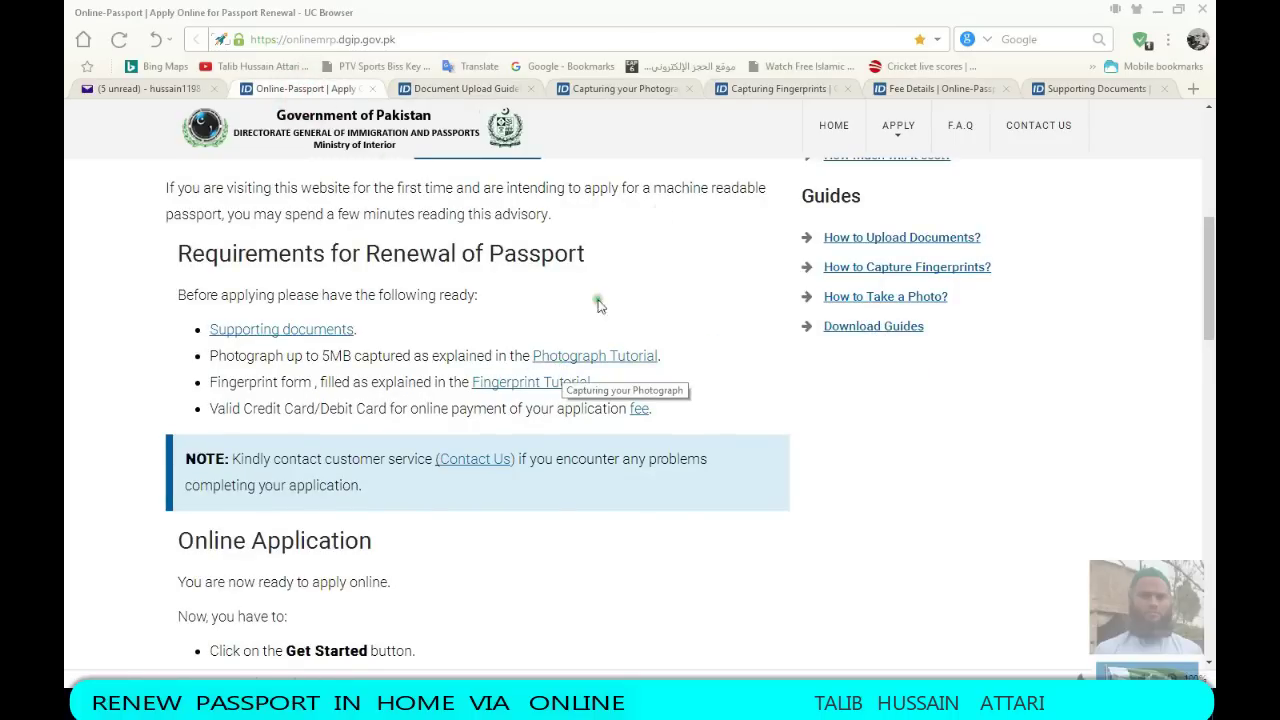
pyautogui.click(656, 93)
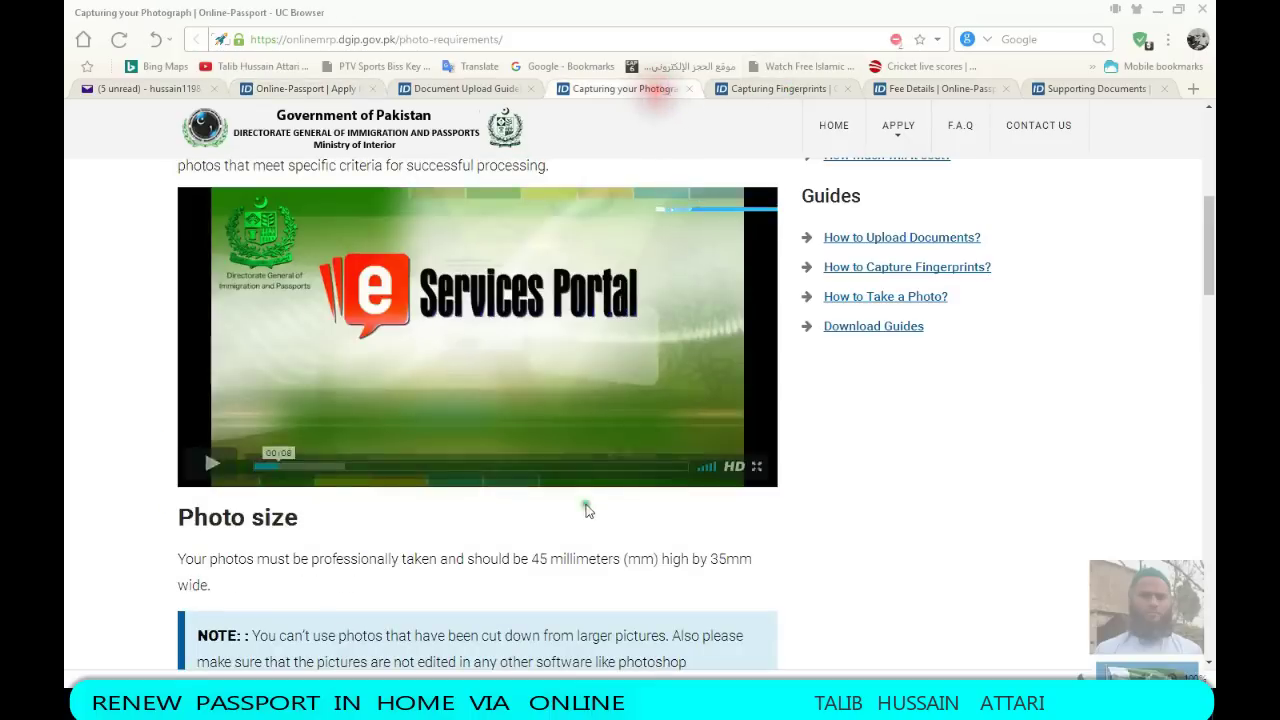
# Play the photograph tutorial to 00:20, pause it, and return to the Online-Passport | Apply tab
pyautogui.click(224, 467)
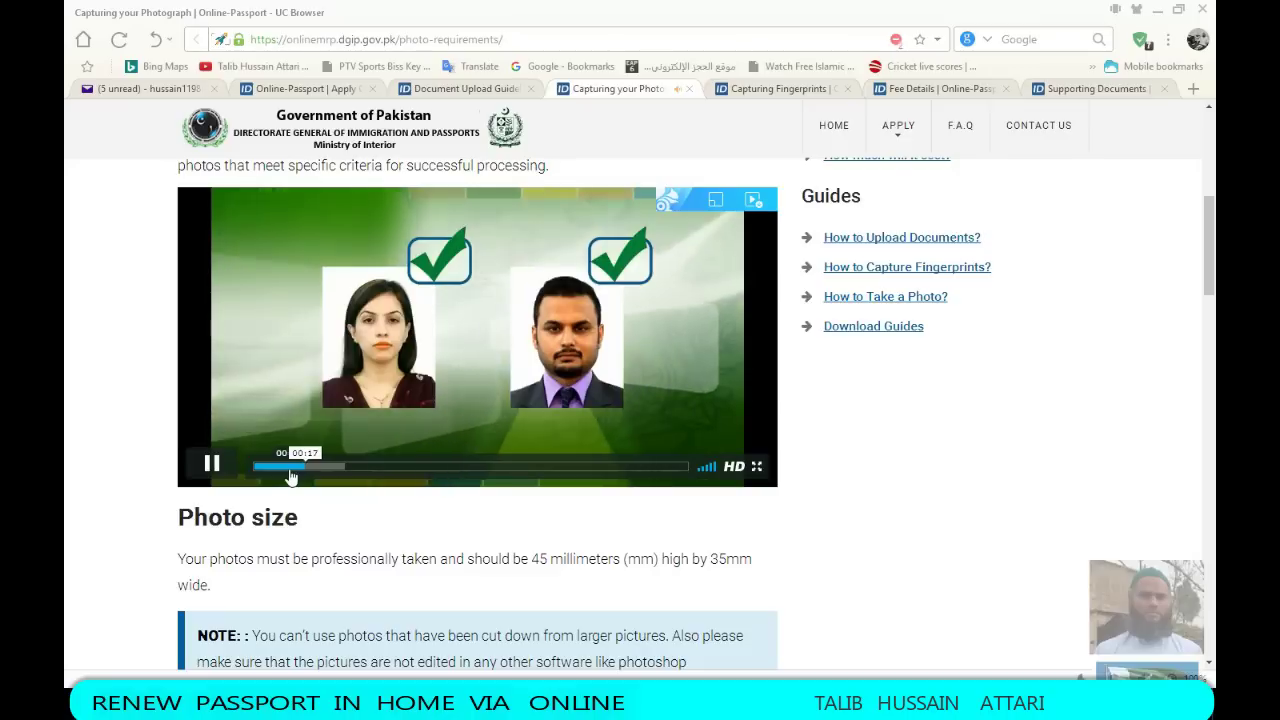
pyautogui.click(213, 465)
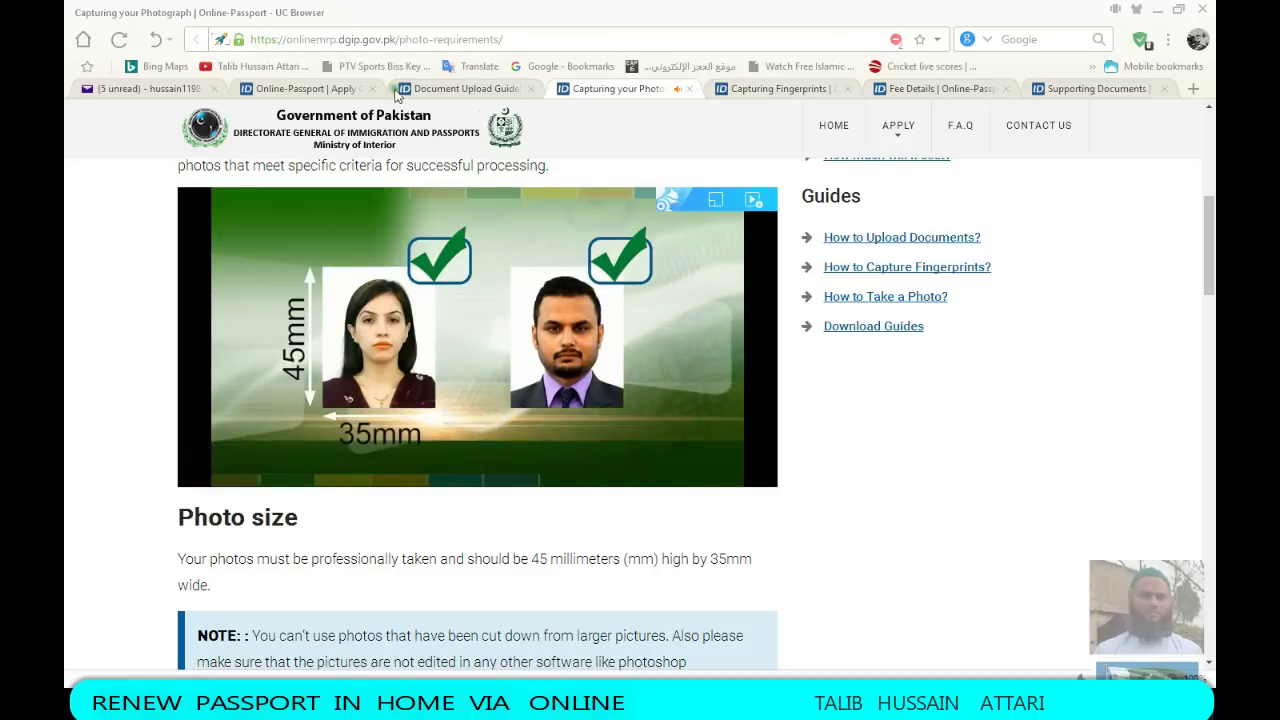
pyautogui.click(340, 88)
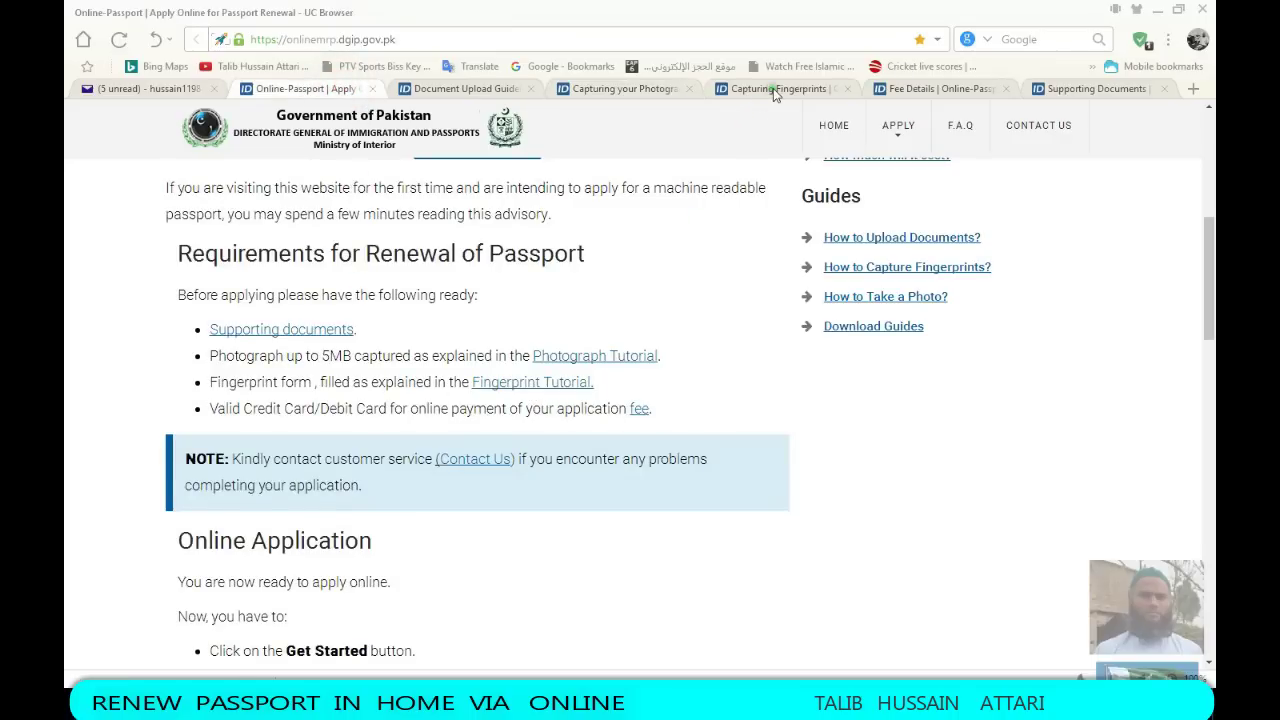
# Watch the Capturing Fingerprints tutorial video partway, pause it, and go back to the requirements page
pyautogui.click(773, 88)
pyautogui.click(287, 494)
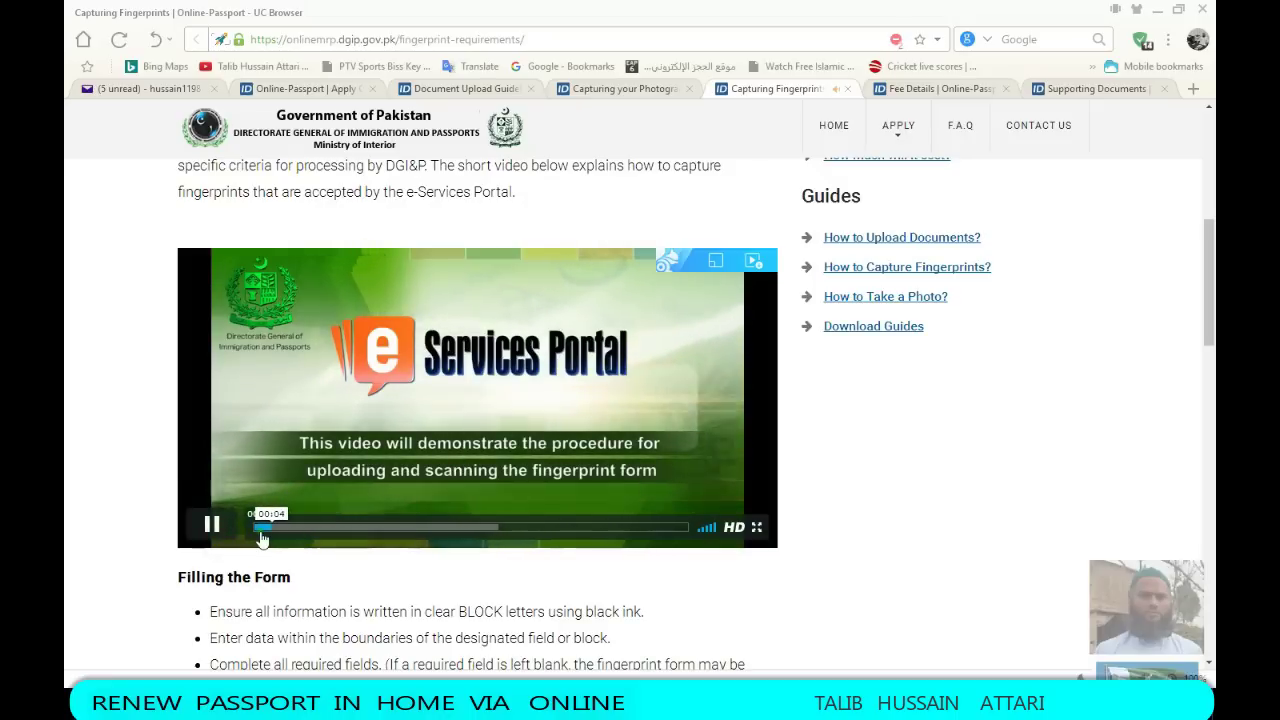
pyautogui.click(356, 527)
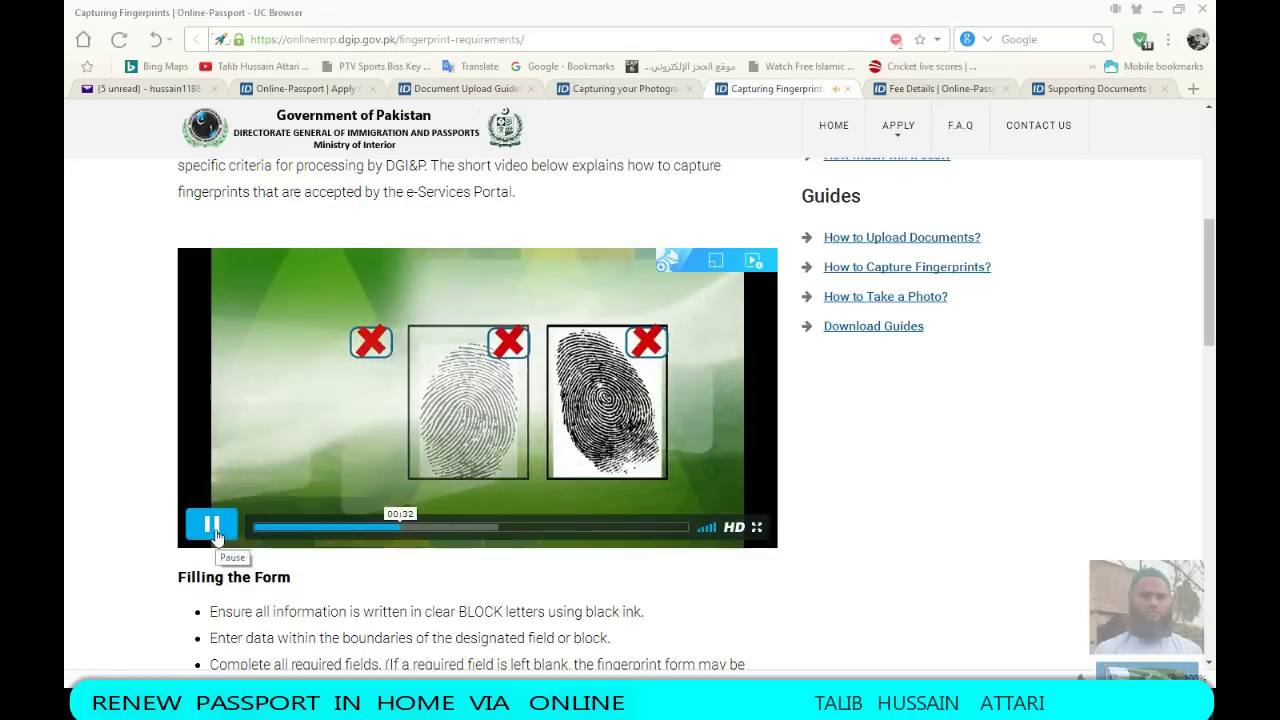
pyautogui.click(213, 527)
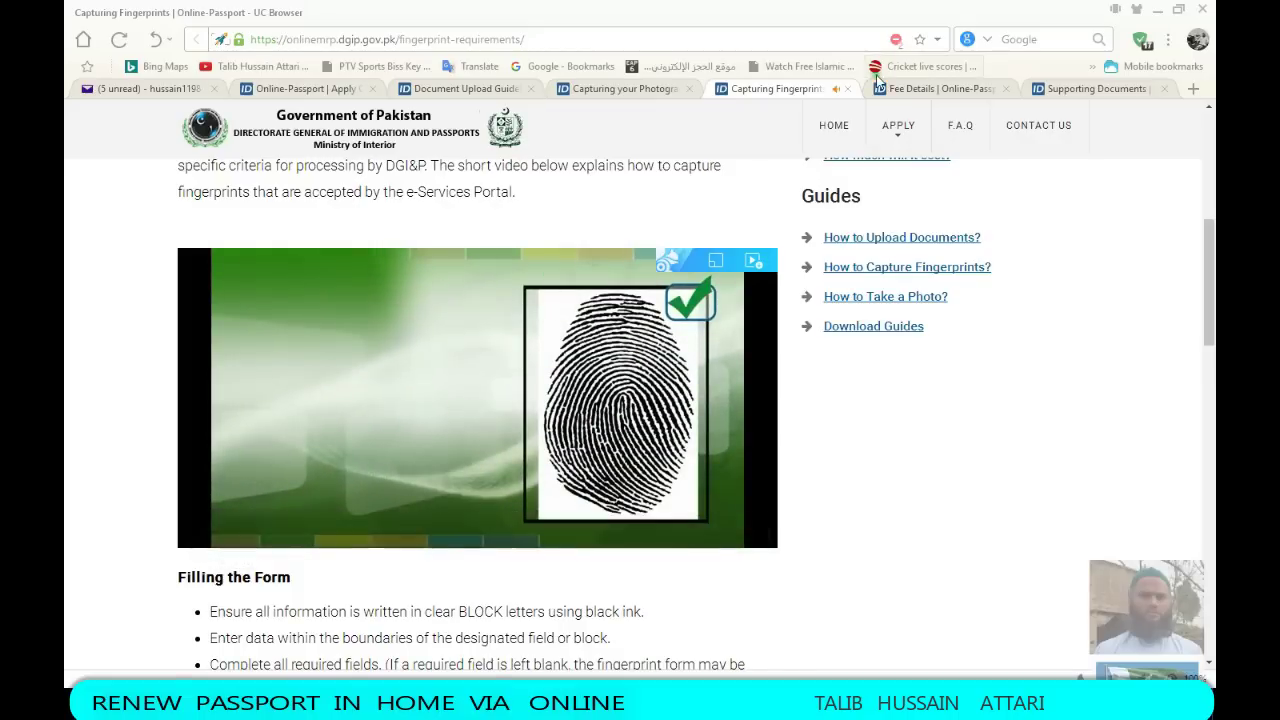
pyautogui.click(330, 89)
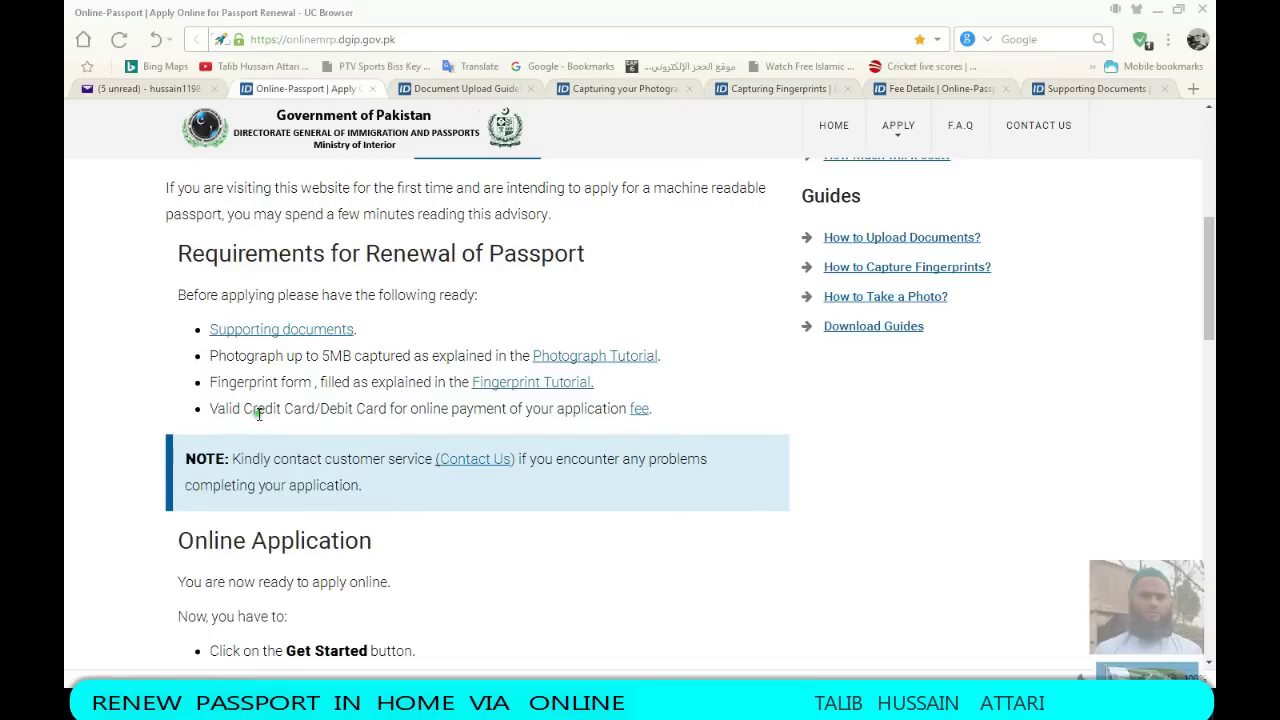
# Highlight the Credit Card/Debit Card requirement and review the renewal fee tables on Fee Details
pyautogui.moveTo(244, 410); pyautogui.dragTo(400, 425)
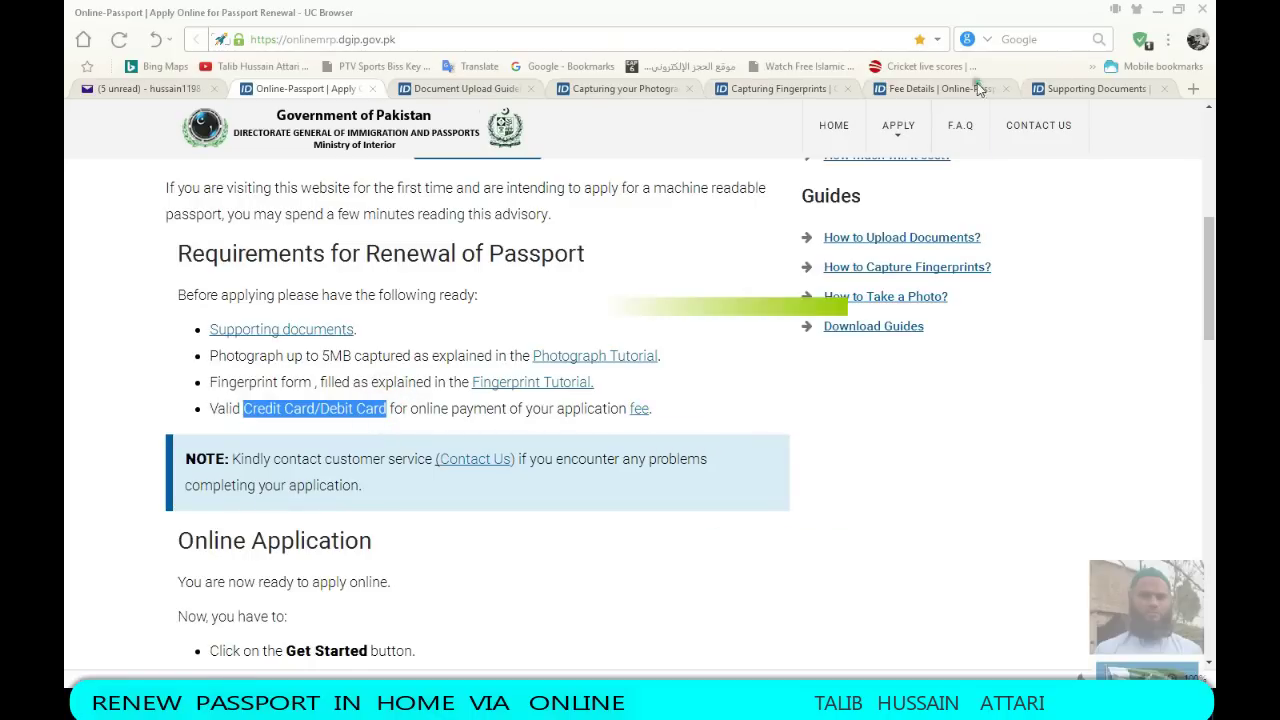
pyautogui.click(906, 90)
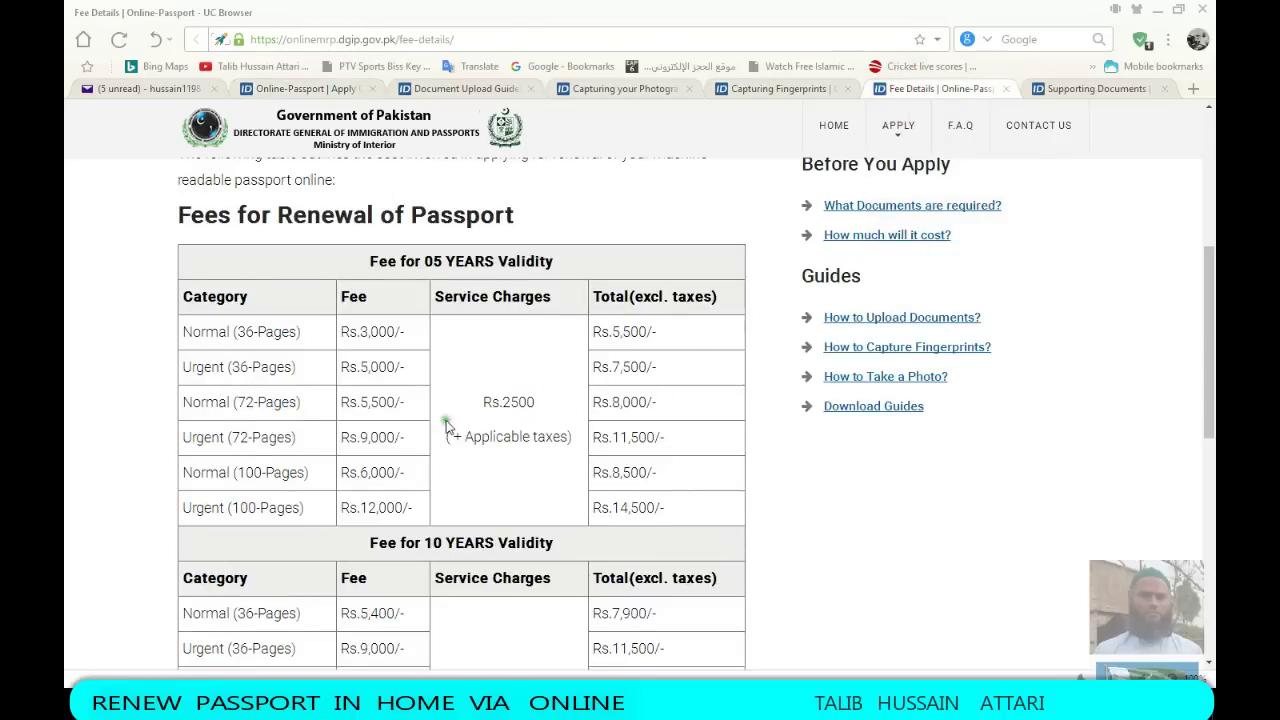
pyautogui.scroll(1, 396, 401)
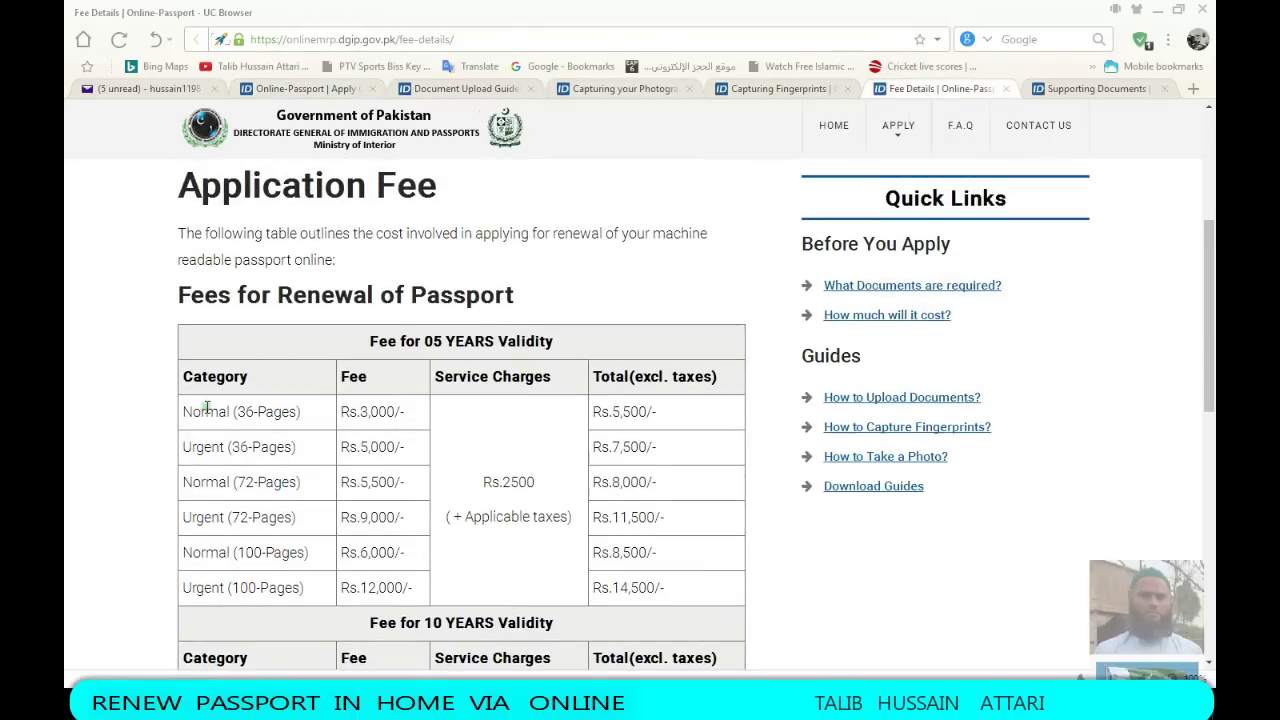
pyautogui.scroll(-2, 156, 398)
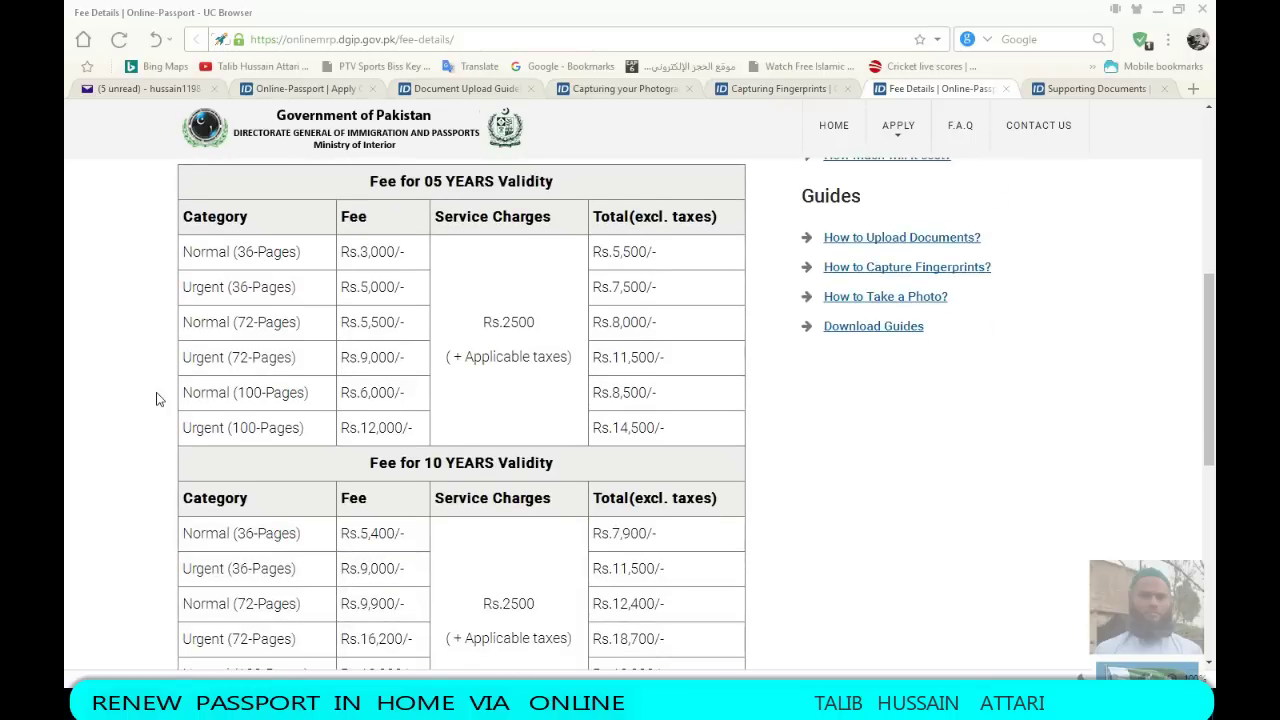
pyautogui.scroll(1, 156, 398)
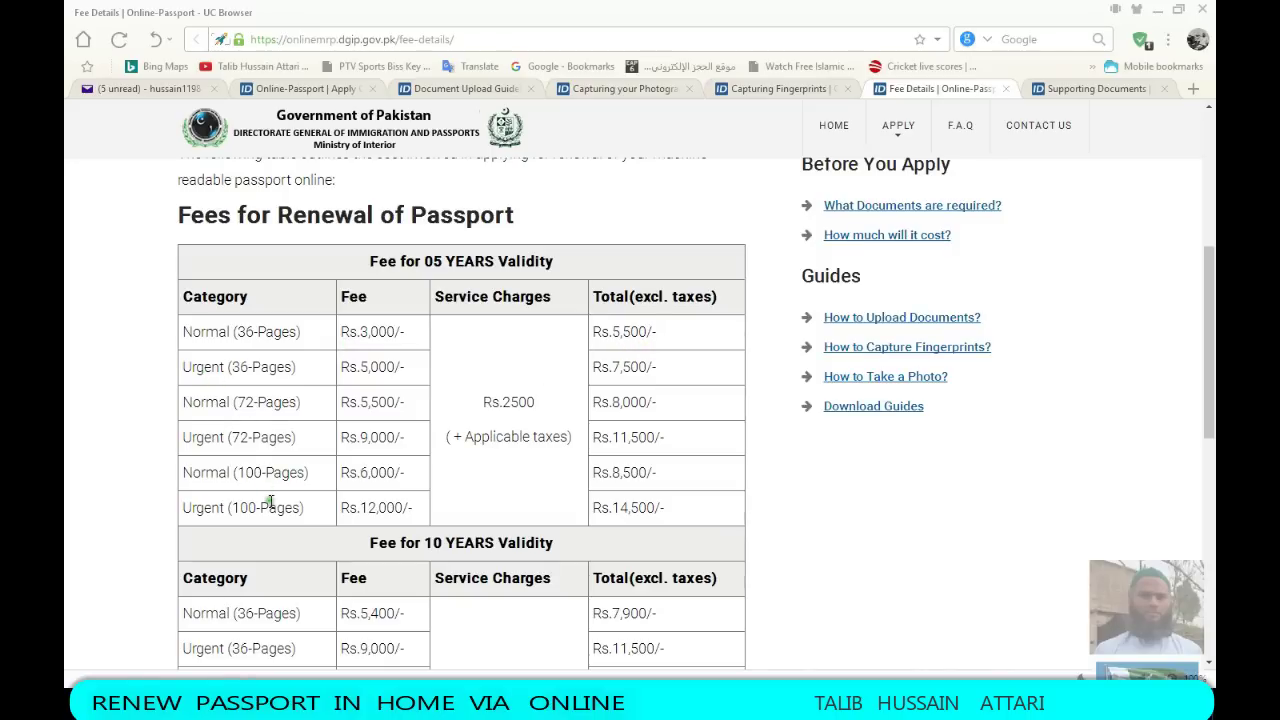
pyautogui.scroll(-3, 268, 490)
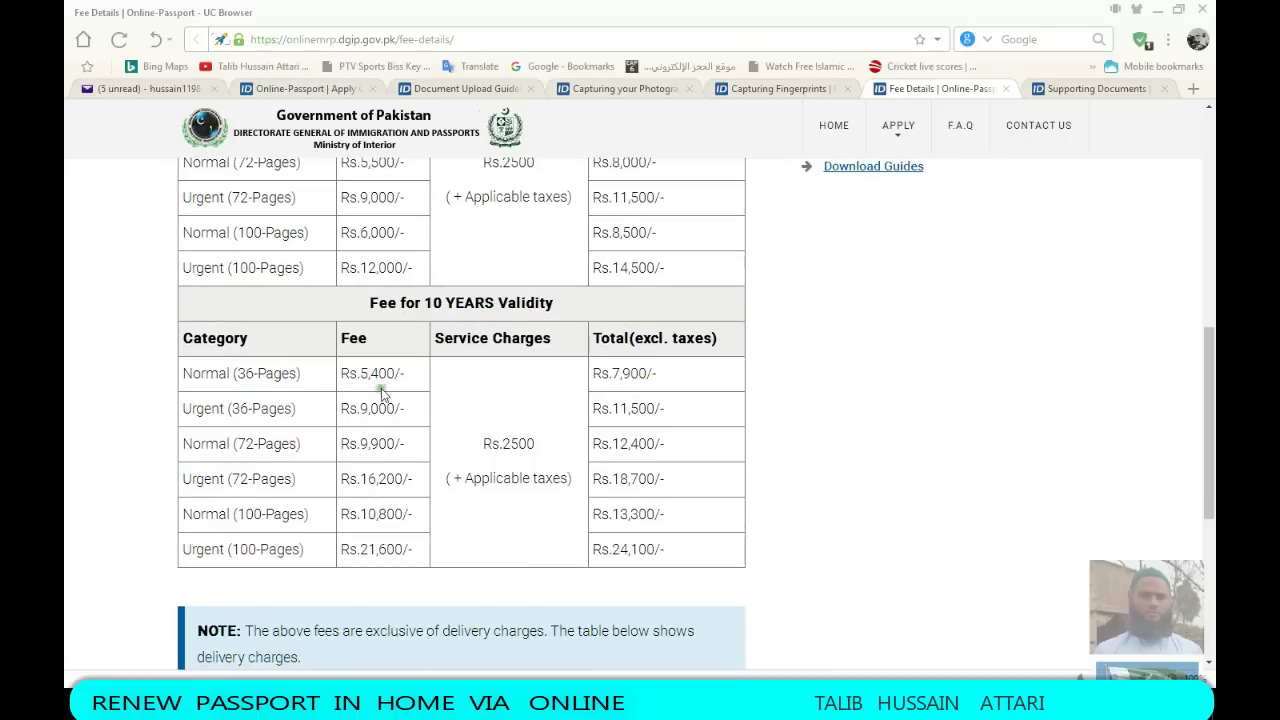
# Highlight the Rs.7,900/- 10-year total and top table rows, then return to the requirements page
pyautogui.moveTo(674, 378); pyautogui.dragTo(598, 376)
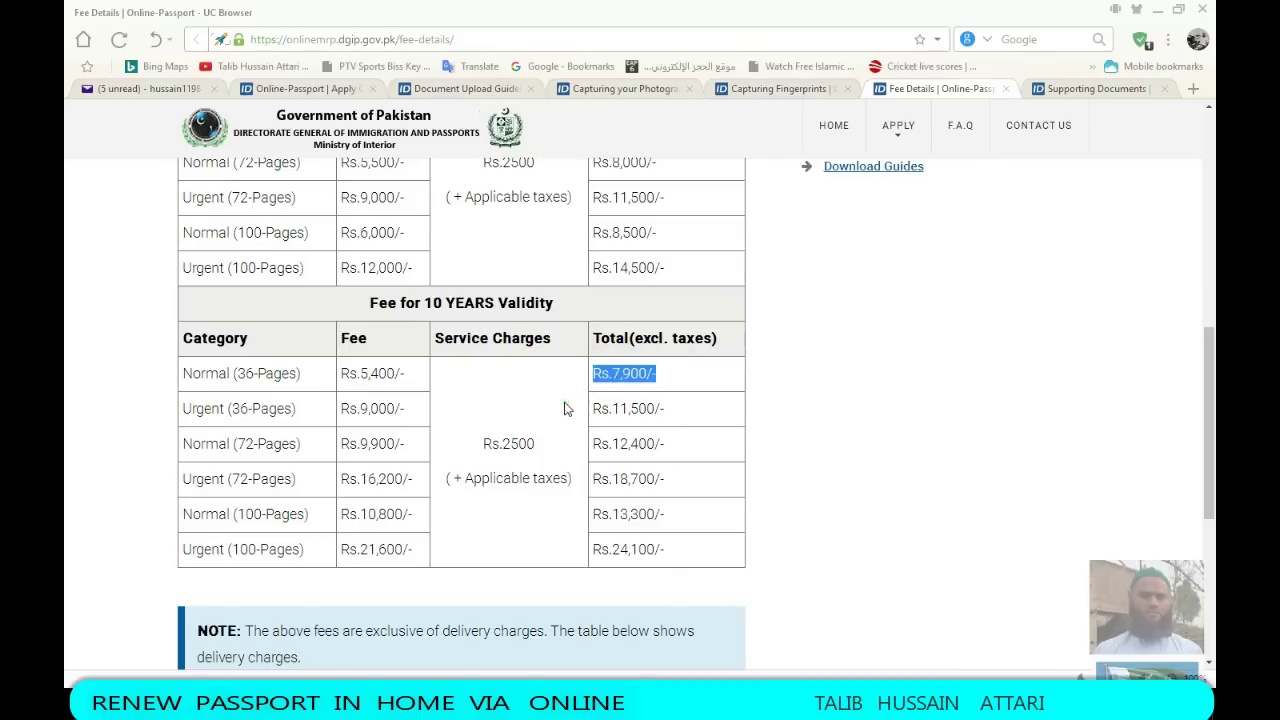
pyautogui.moveTo(298, 418); pyautogui.dragTo(143, 380)
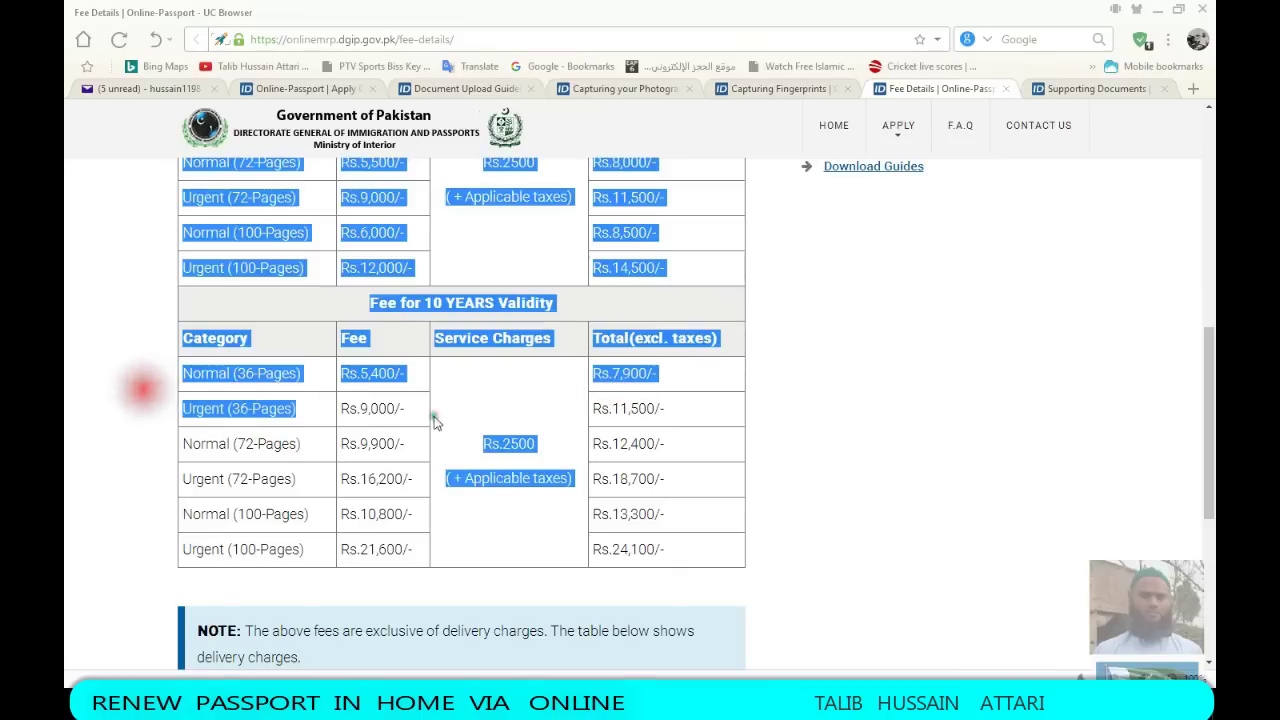
pyautogui.moveTo(633, 407); pyautogui.dragTo(623, 400)
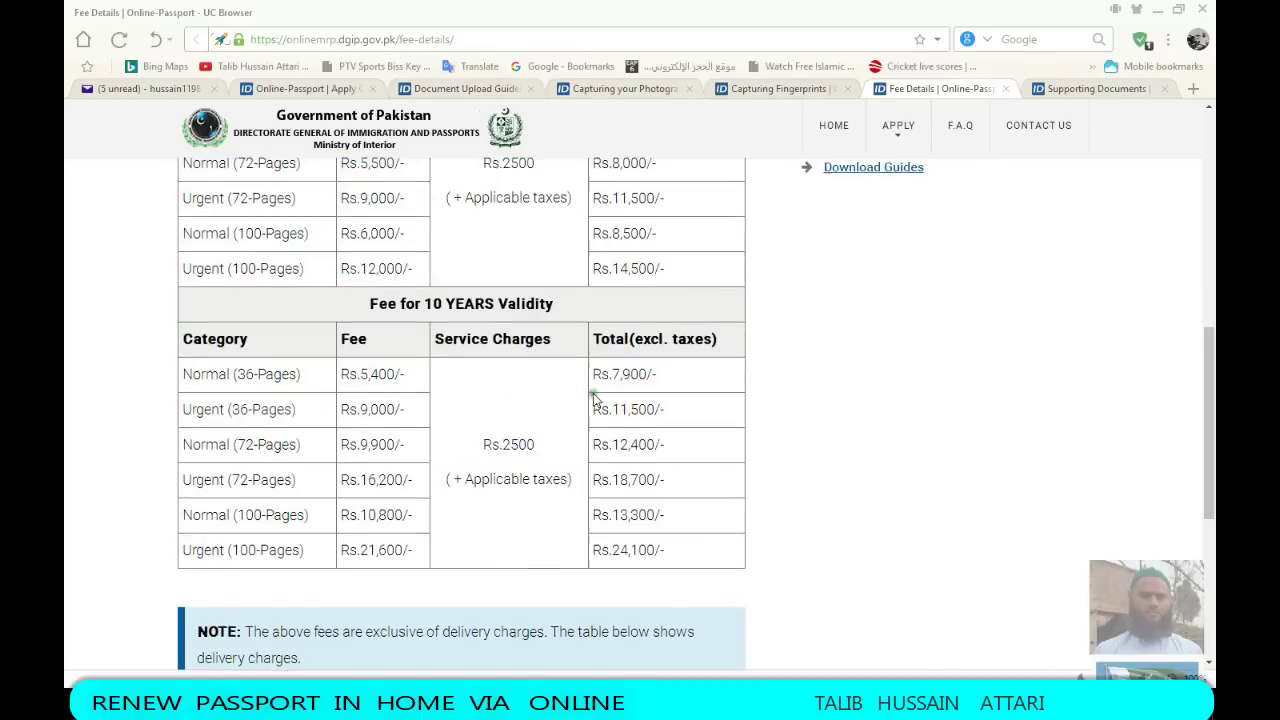
pyautogui.scroll(4, 588, 416)
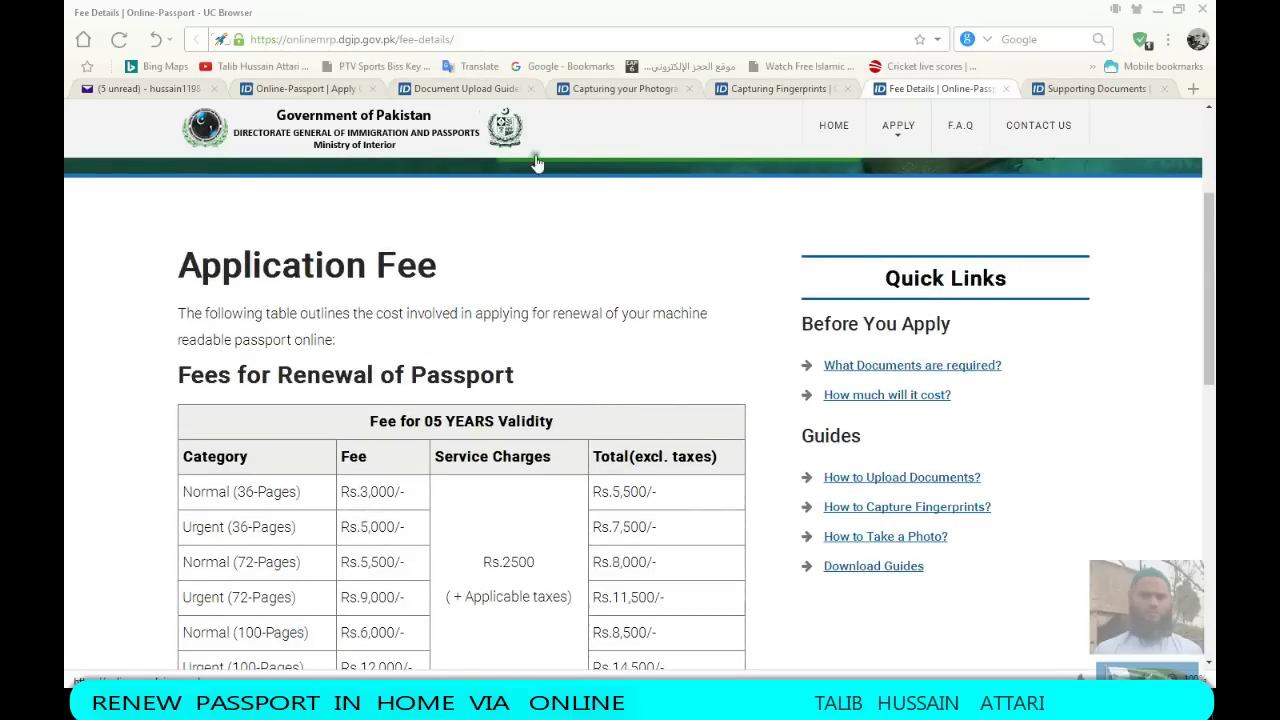
pyautogui.click(305, 88)
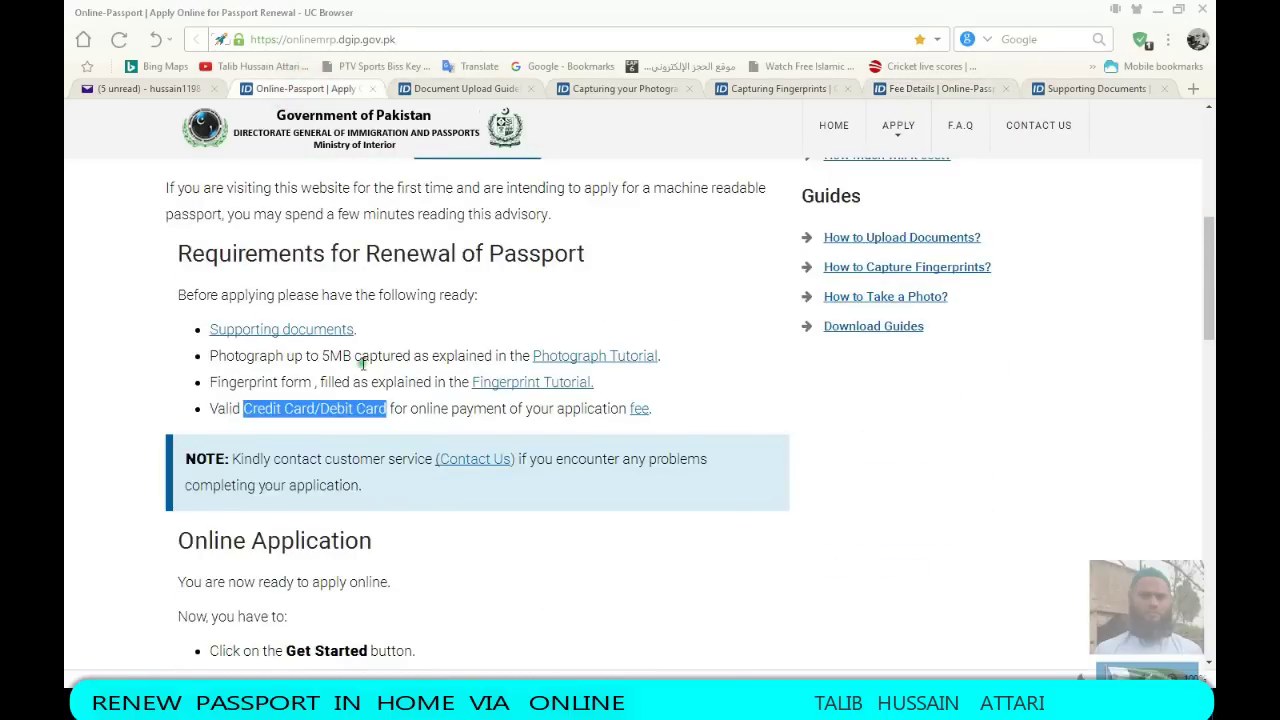
# Bring up the scanned-documents folder in File Explorer and select the ps7 and ps1 scans
pyautogui.scroll(-3, 483, 486)
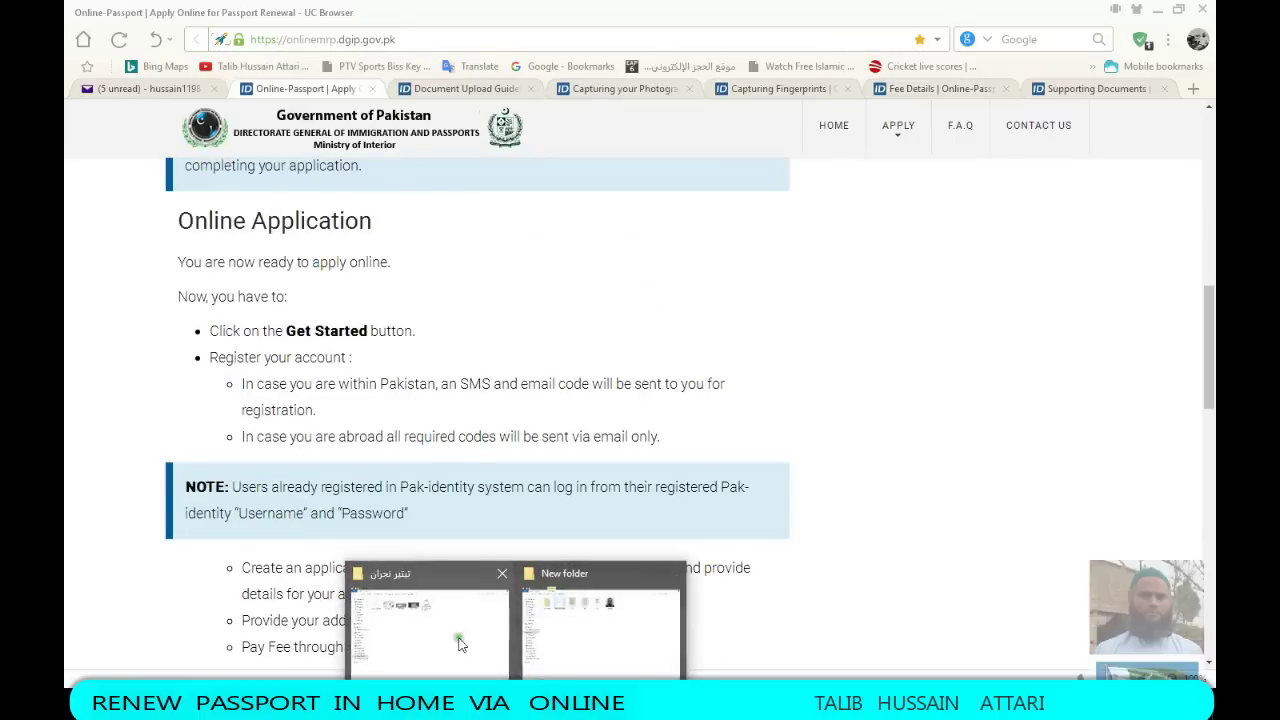
pyautogui.click(567, 640)
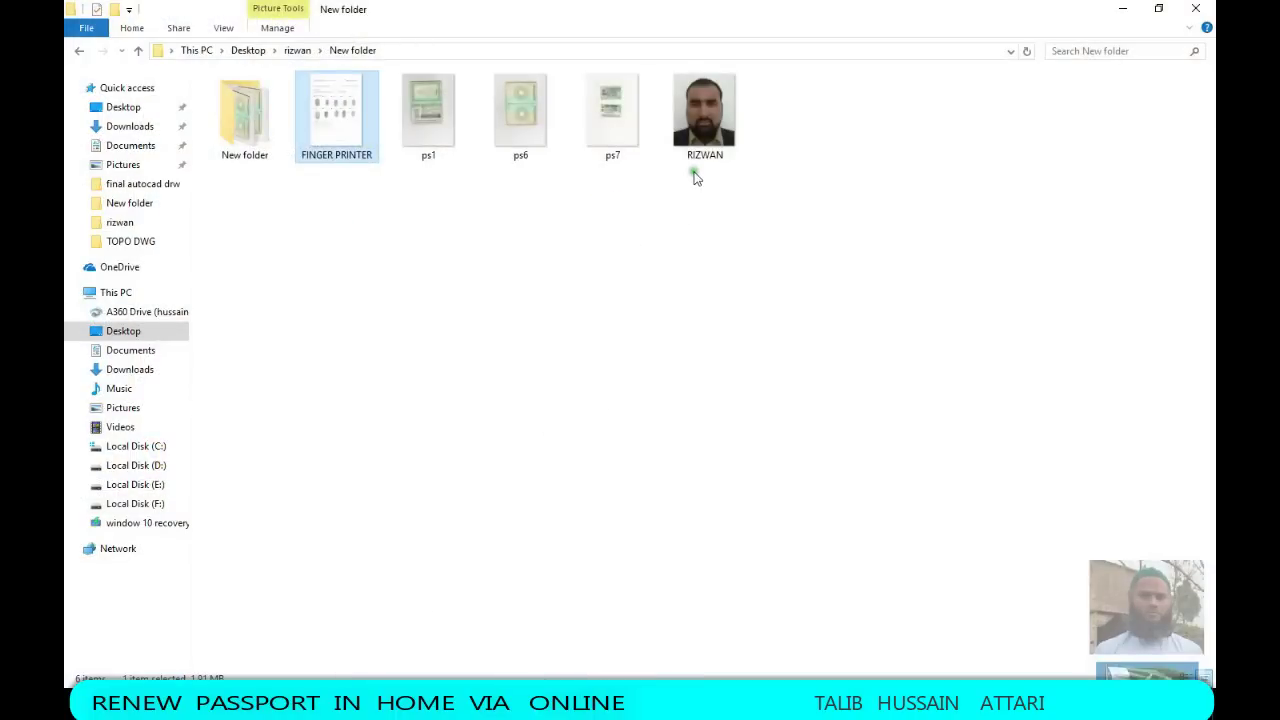
pyautogui.click(612, 112)
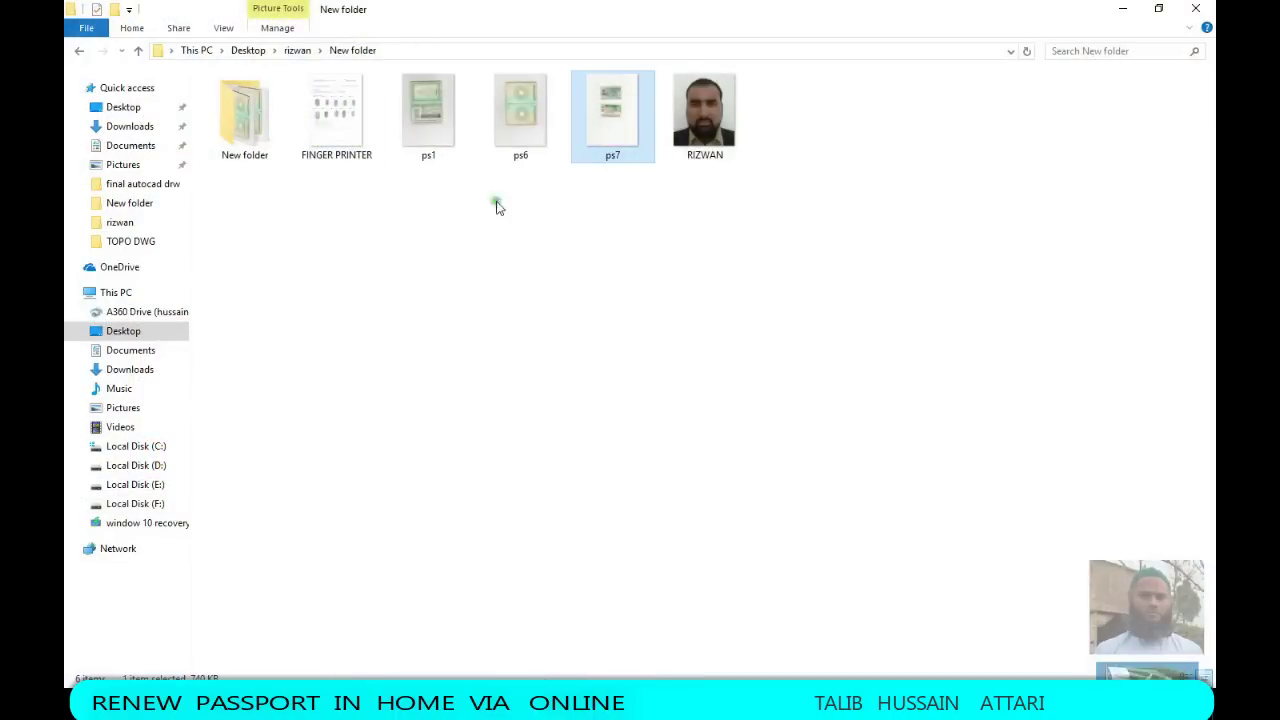
pyautogui.click(428, 130)
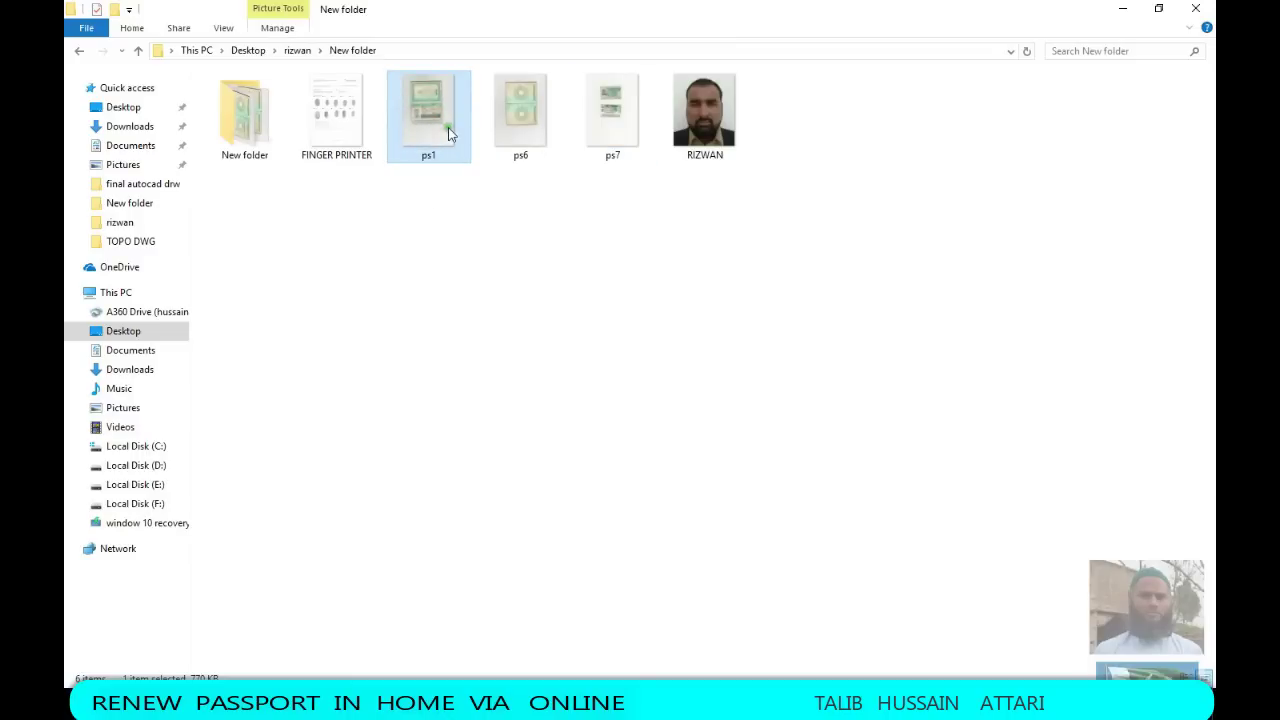
# Open the FINGER PRINTER scan in Photos and zoom in on the Left Index and Middle prints
pyautogui.doubleClick(335, 137)
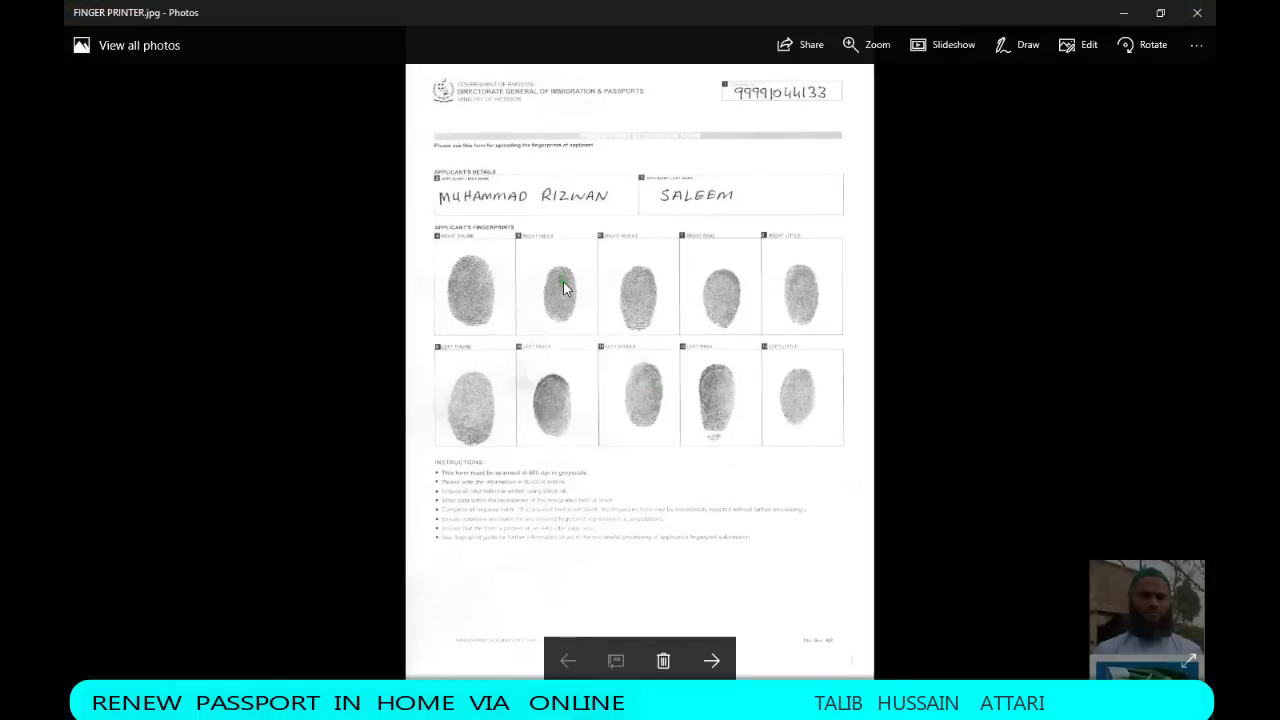
pyautogui.scroll(5, 515, 320)
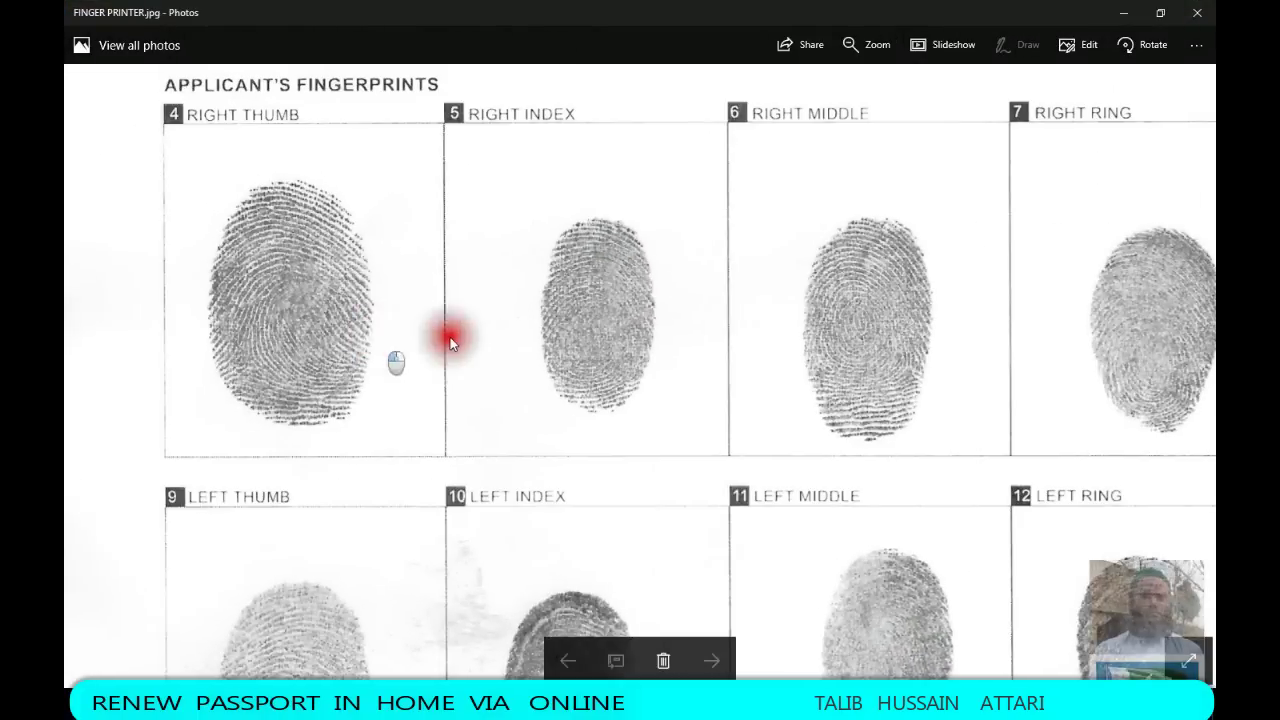
pyautogui.scroll(3, 450, 342)
pyautogui.moveTo(894, 386); pyautogui.dragTo(633, 347)
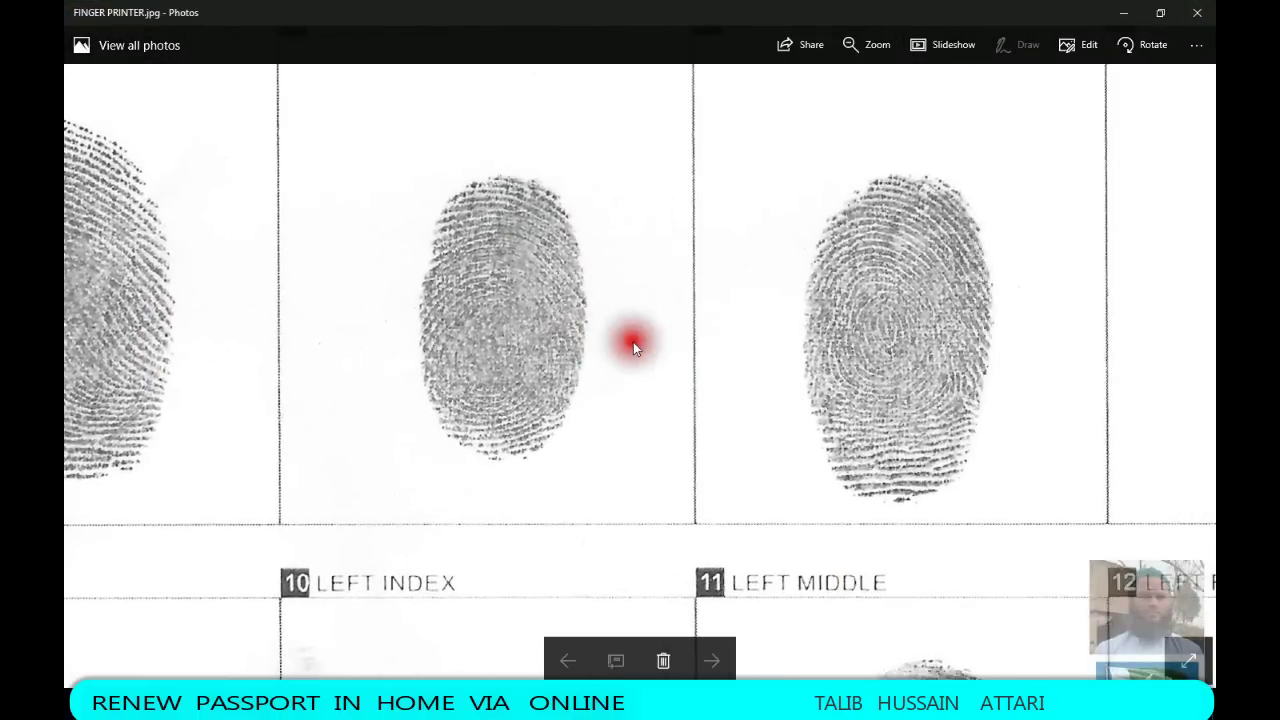
pyautogui.scroll(4, 978, 354)
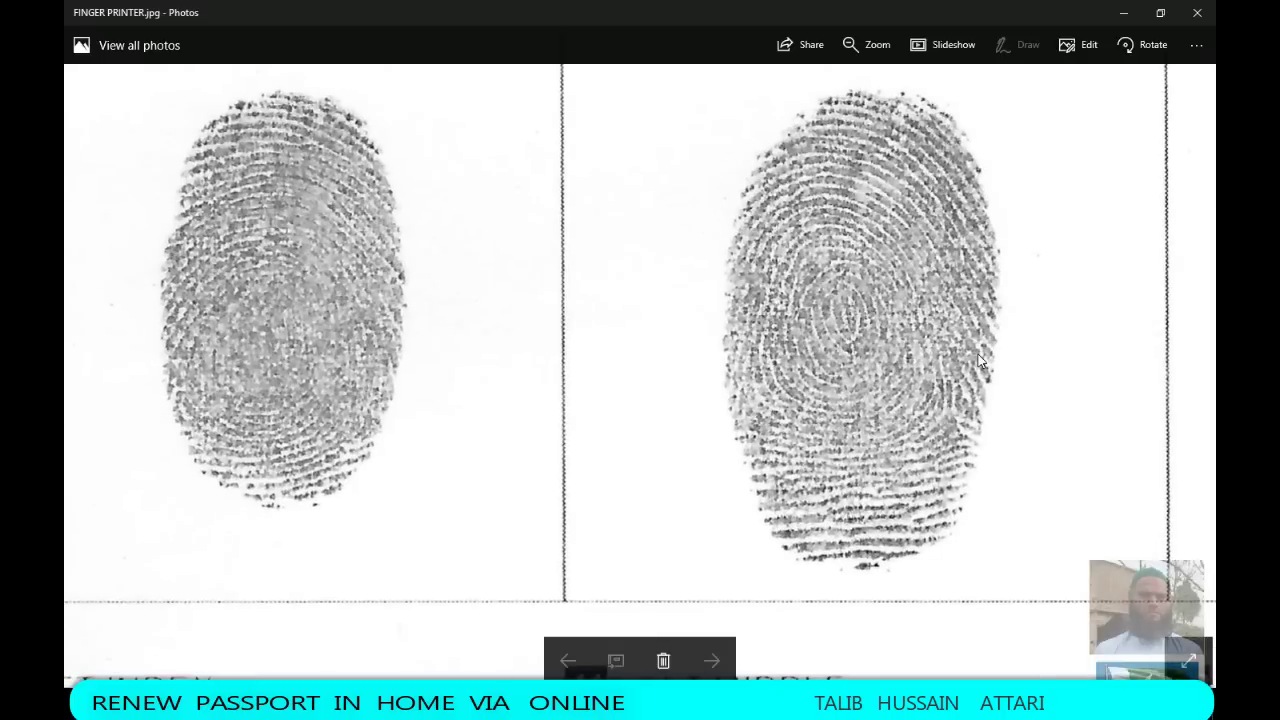
pyautogui.scroll(-4, 980, 360)
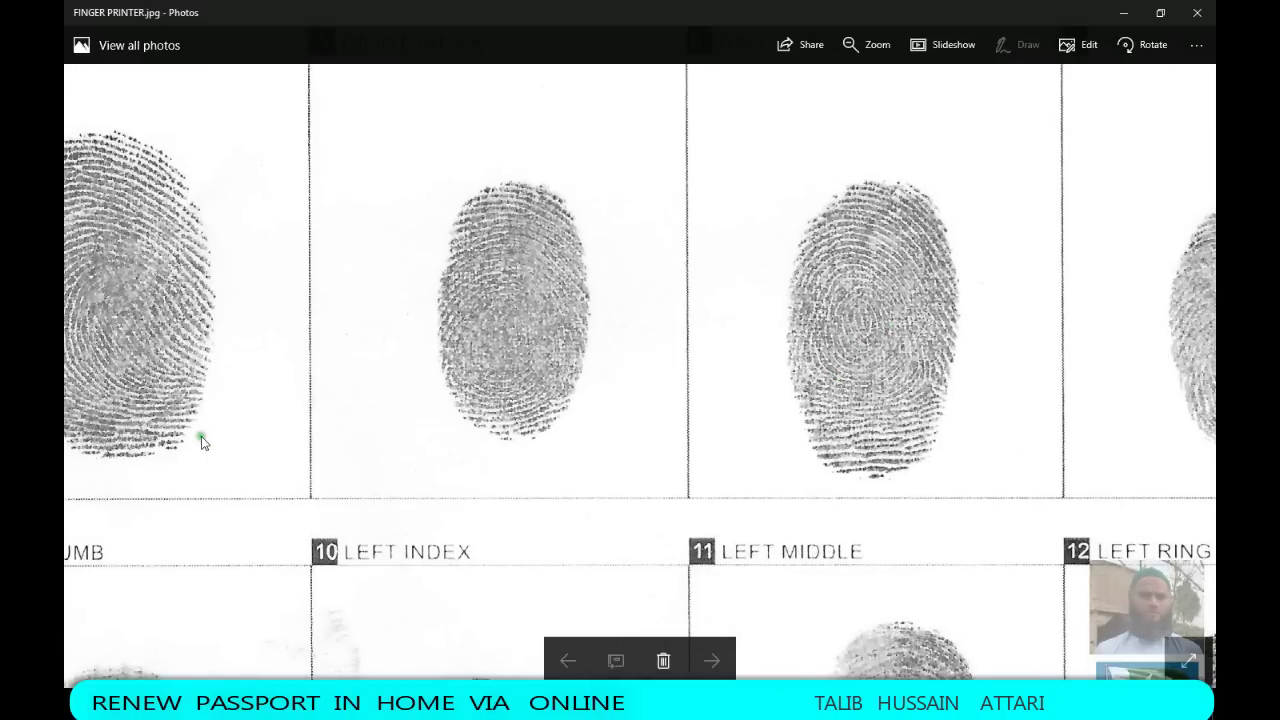
pyautogui.moveTo(550, 385); pyautogui.dragTo(800, 380)
pyautogui.scroll(-3, 586, 237)
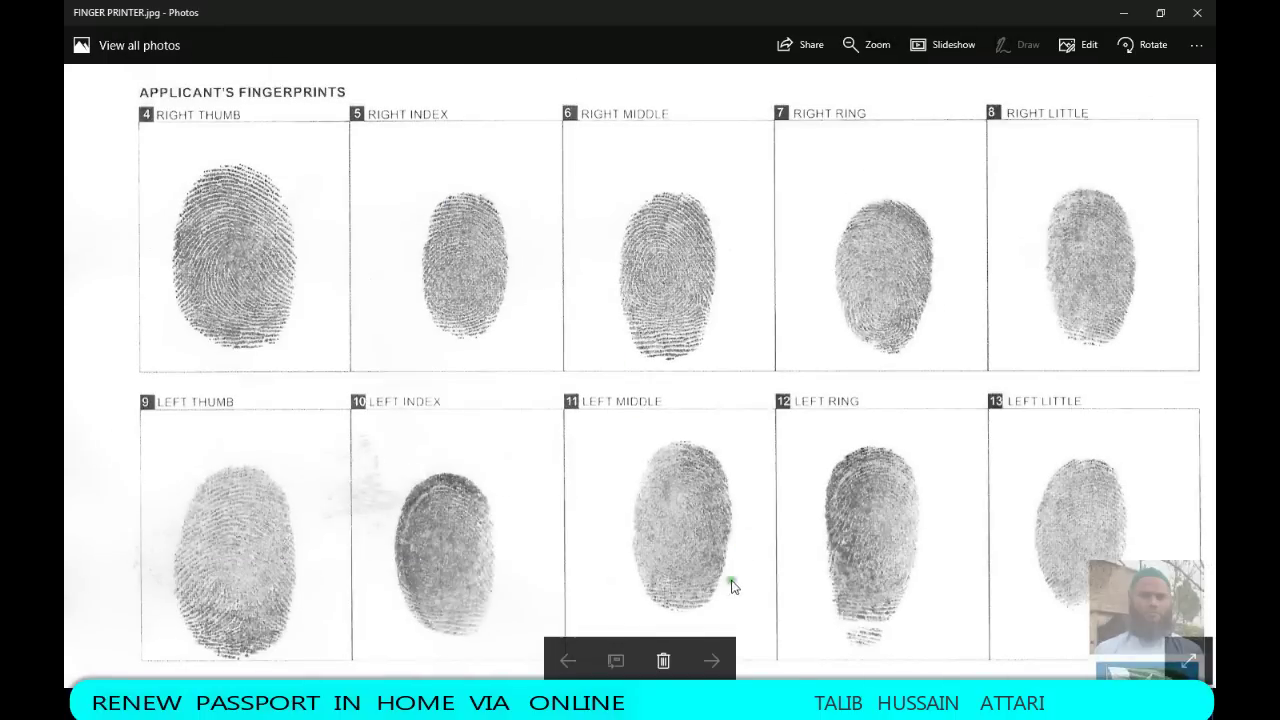
# Inspect the form's instructions and remaining prints, then close the Photos window
pyautogui.moveTo(732, 586); pyautogui.dragTo(706, 320)
pyautogui.scroll(2, 228, 305)
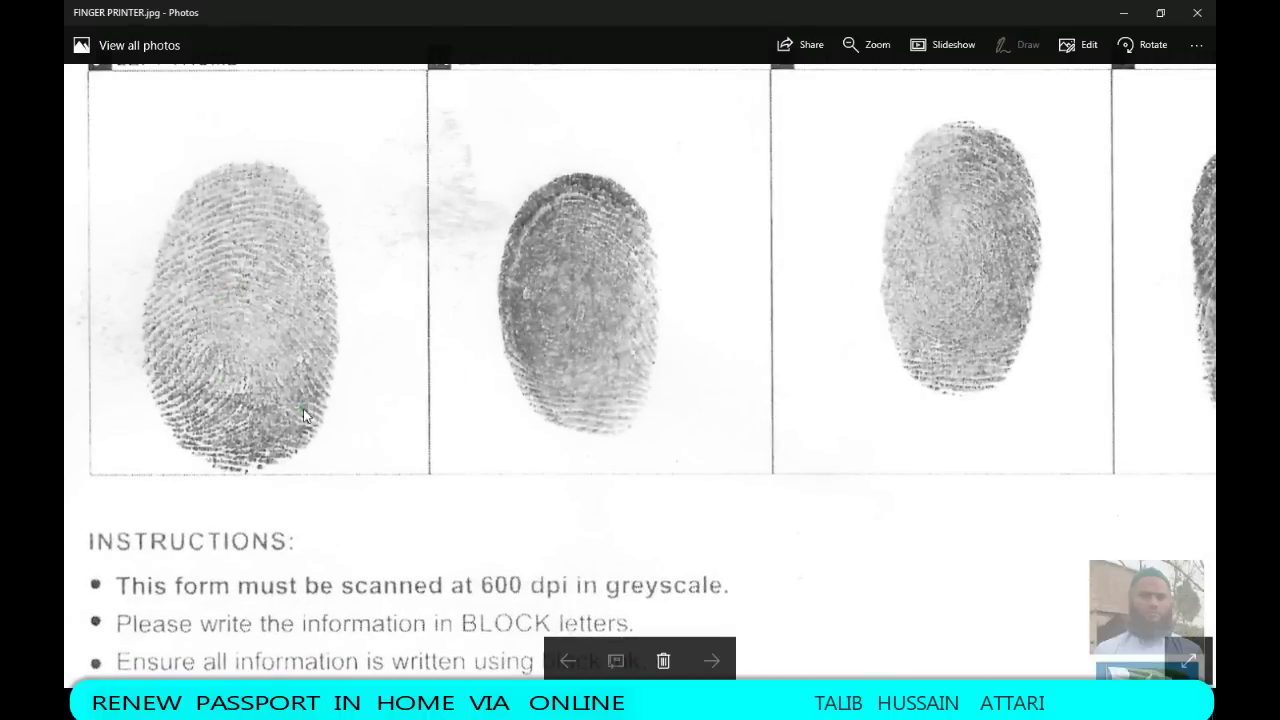
pyautogui.scroll(-2, 446, 363)
pyautogui.scroll(-3, 446, 363)
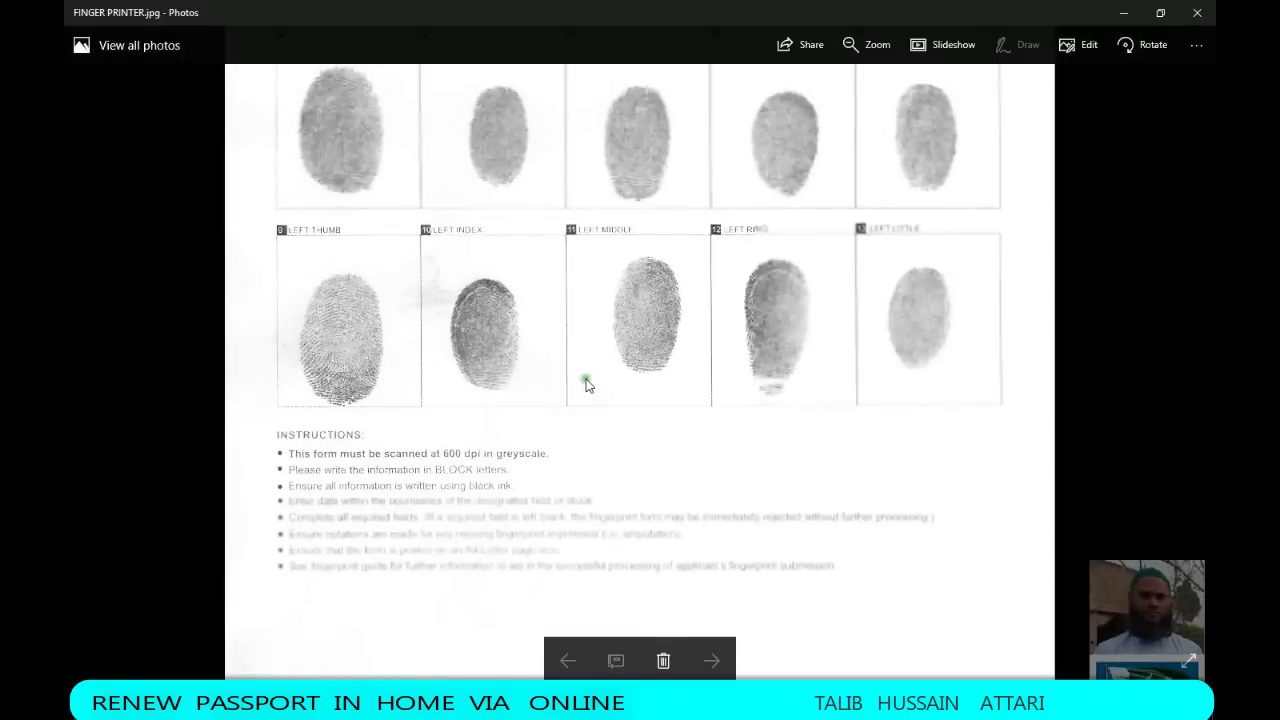
pyautogui.scroll(3, 889, 214)
pyautogui.scroll(4, 1035, 180)
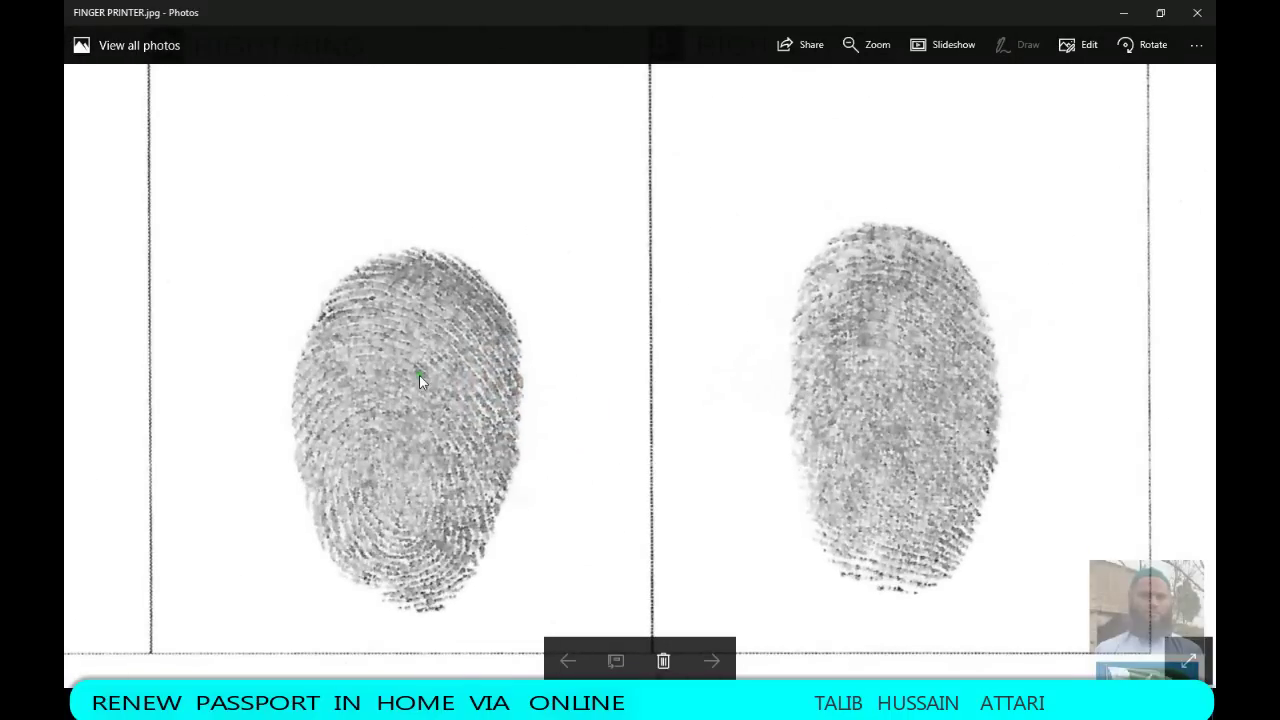
pyautogui.scroll(-5, 849, 317)
pyautogui.click(1197, 12)
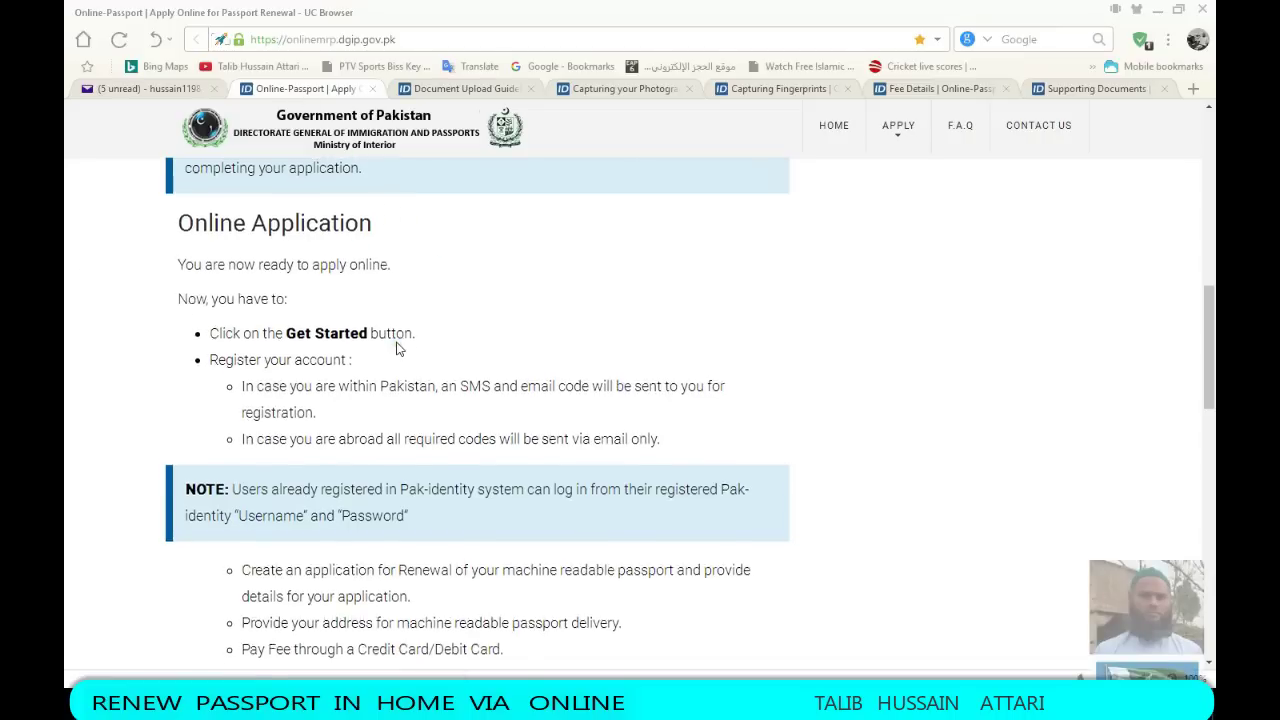
# Go to the Login With Existing Account sign-in page
pyautogui.scroll(3, 397, 347)
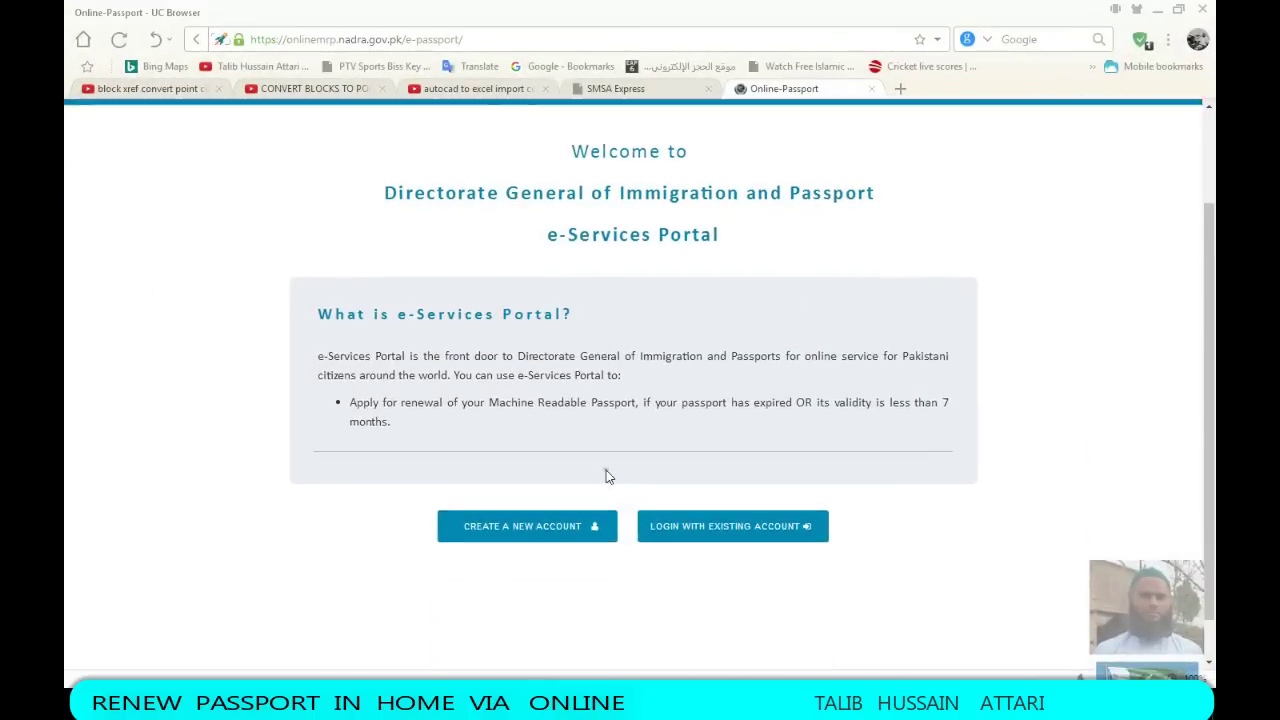
pyautogui.scroll(2, 597, 474)
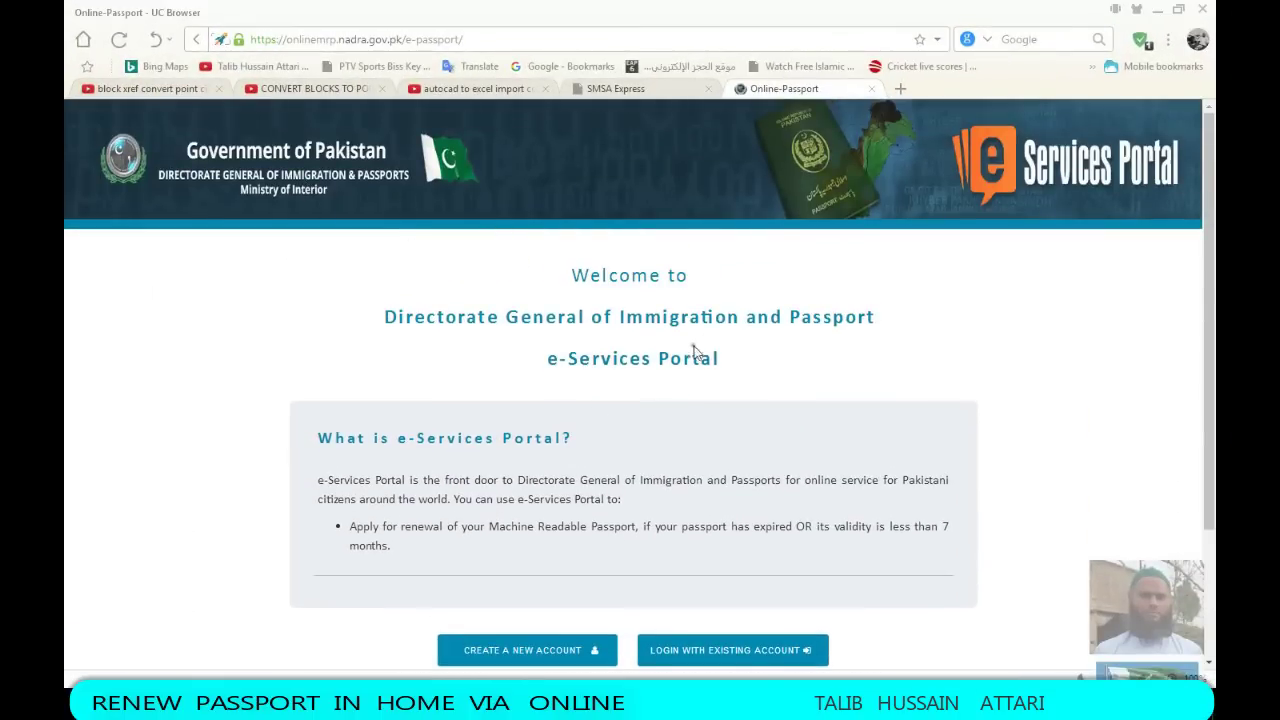
pyautogui.scroll(-3, 697, 352)
pyautogui.click(714, 494)
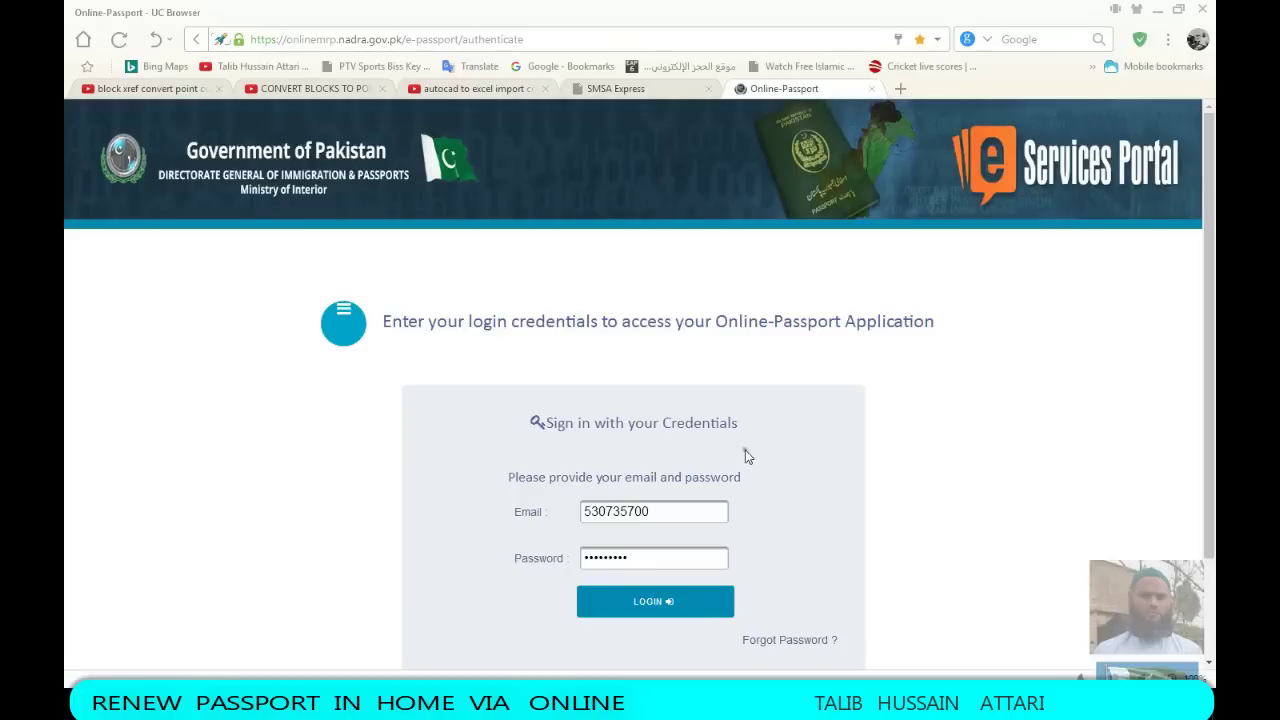
# Fill in the saved account e-mail from autofill and retype the account password
pyautogui.moveTo(661, 513); pyautogui.dragTo(474, 539)
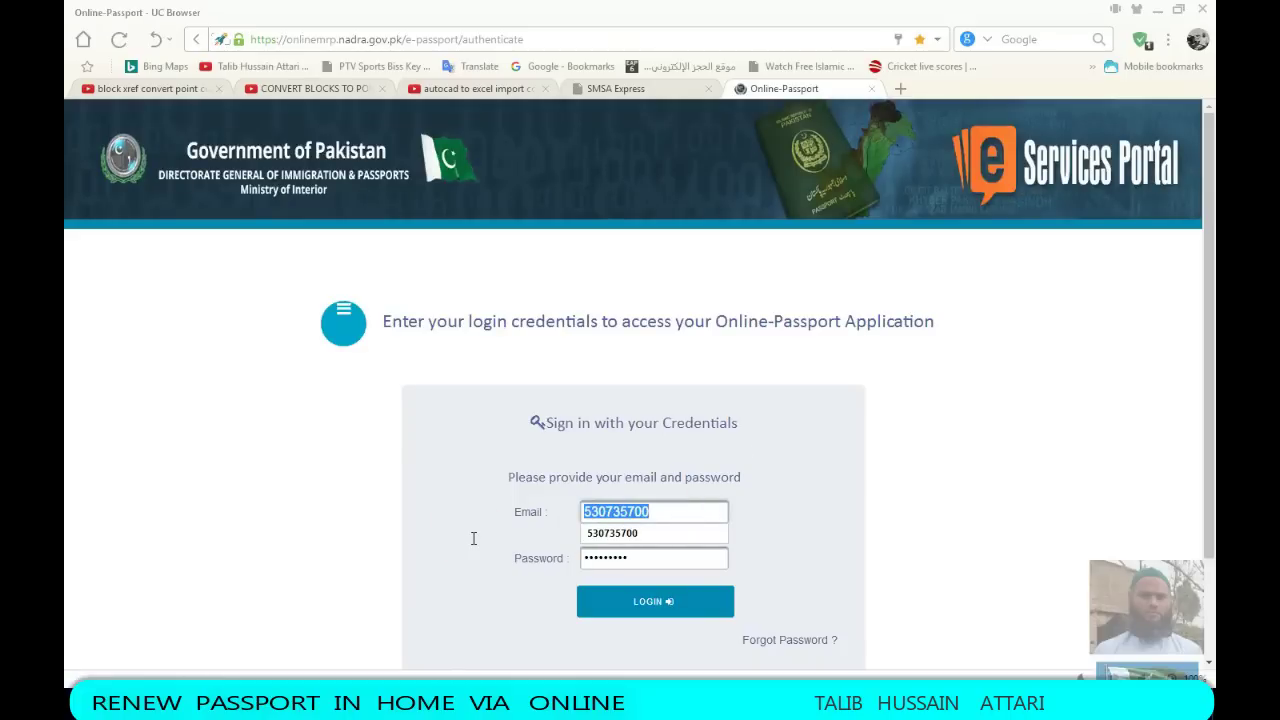
pyautogui.click(642, 533)
pyautogui.click(530, 560)
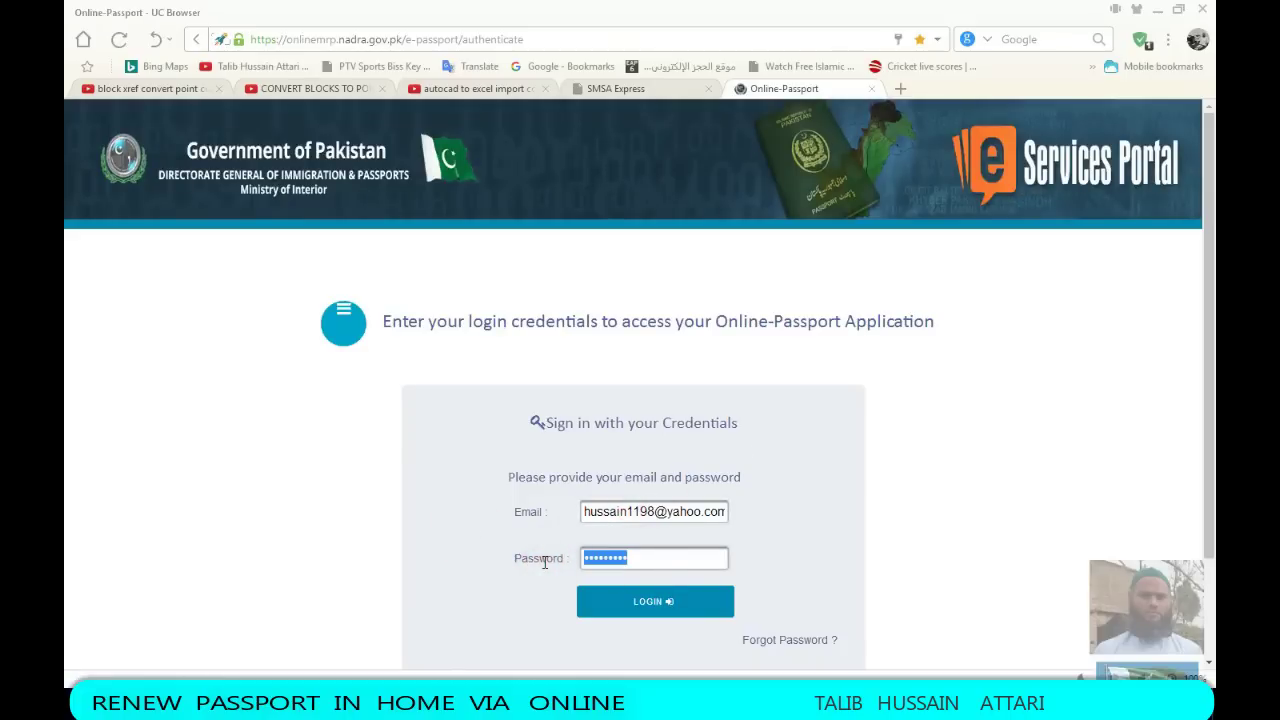
pyautogui.write('*')
# Sign in, then accept the Online-Passport Terms and Conditions and continue
pyautogui.click(608, 603)
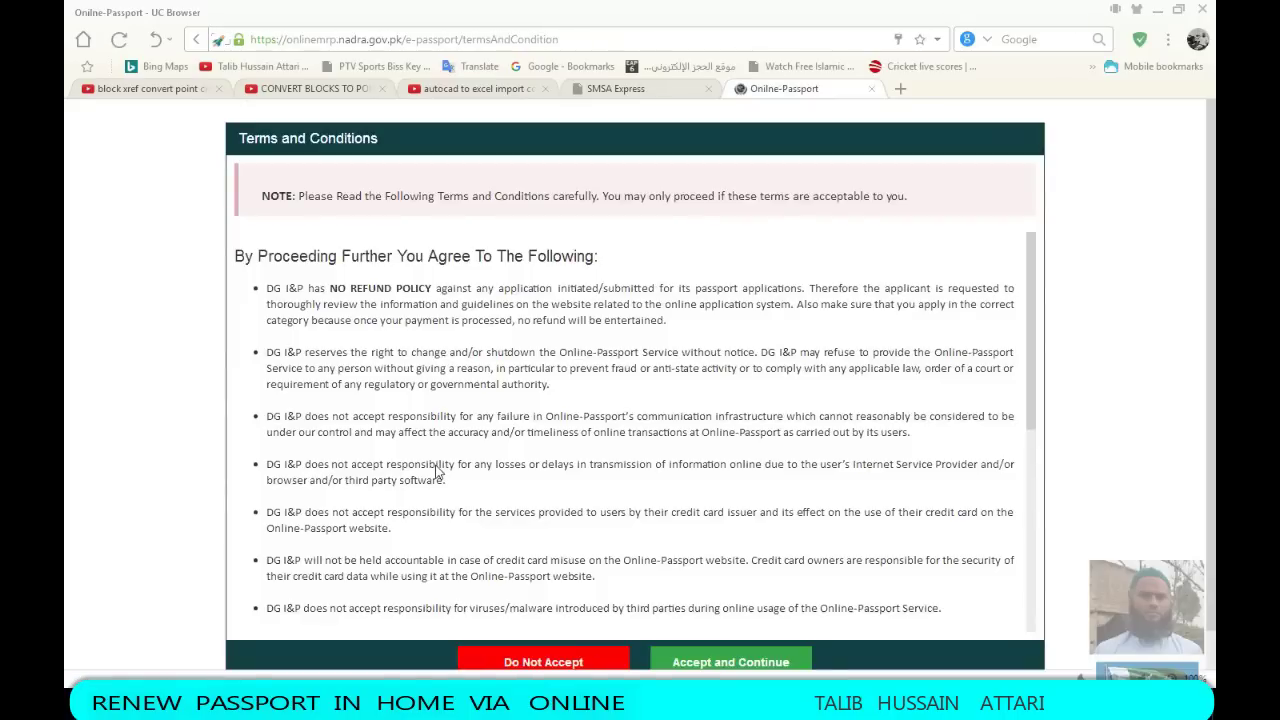
pyautogui.scroll(-8, 490, 298)
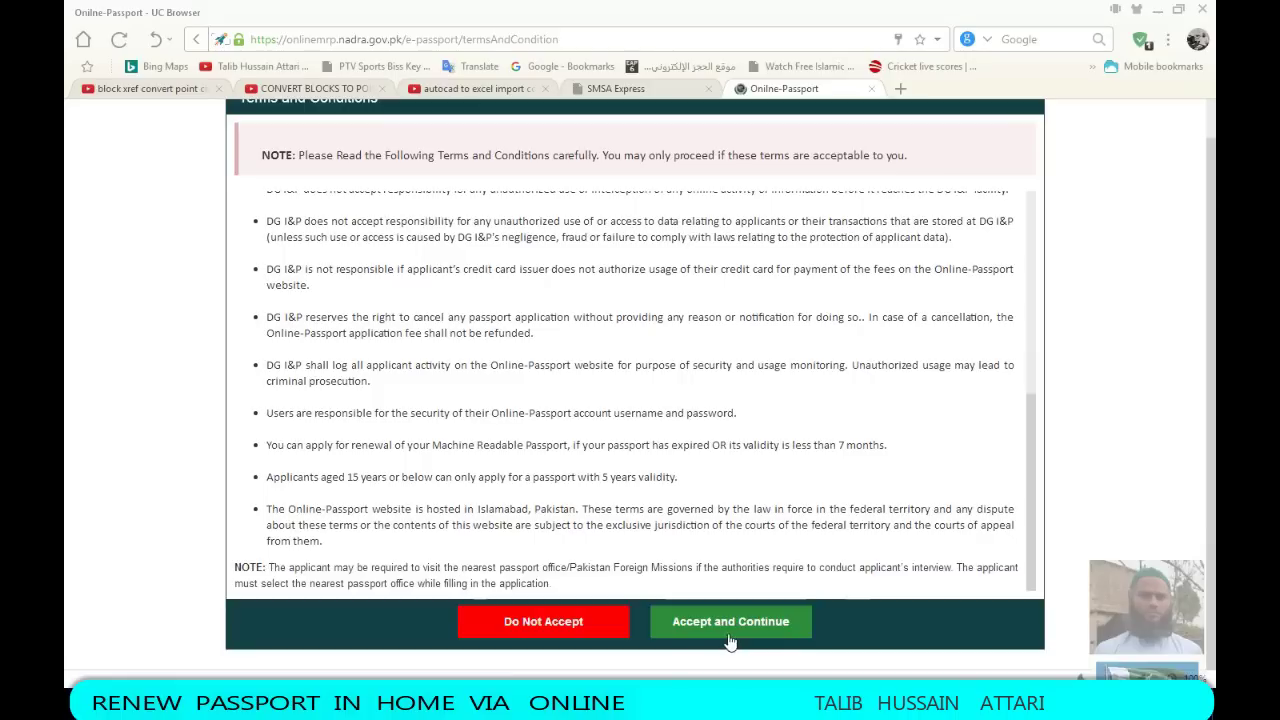
pyautogui.click(728, 628)
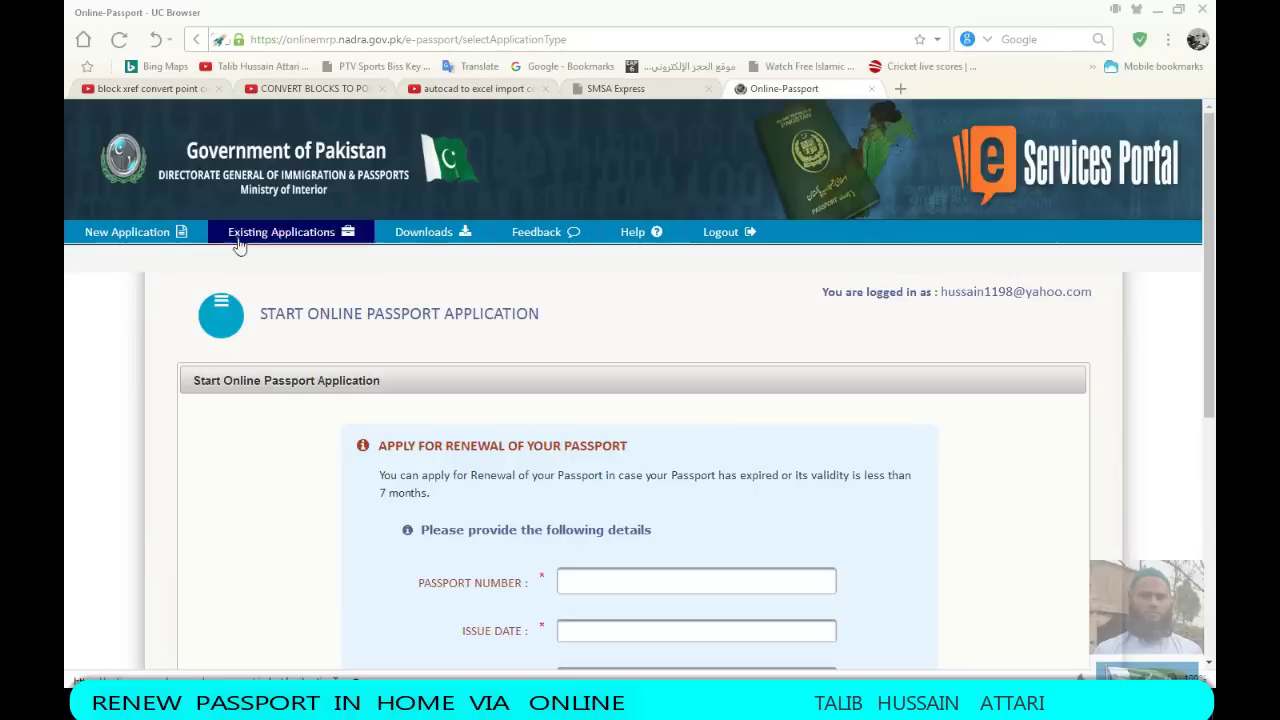
# Enter the old passport number and set the Issue Date to 2012-01-11
pyautogui.scroll(-3, 902, 443)
pyautogui.click(583, 341)
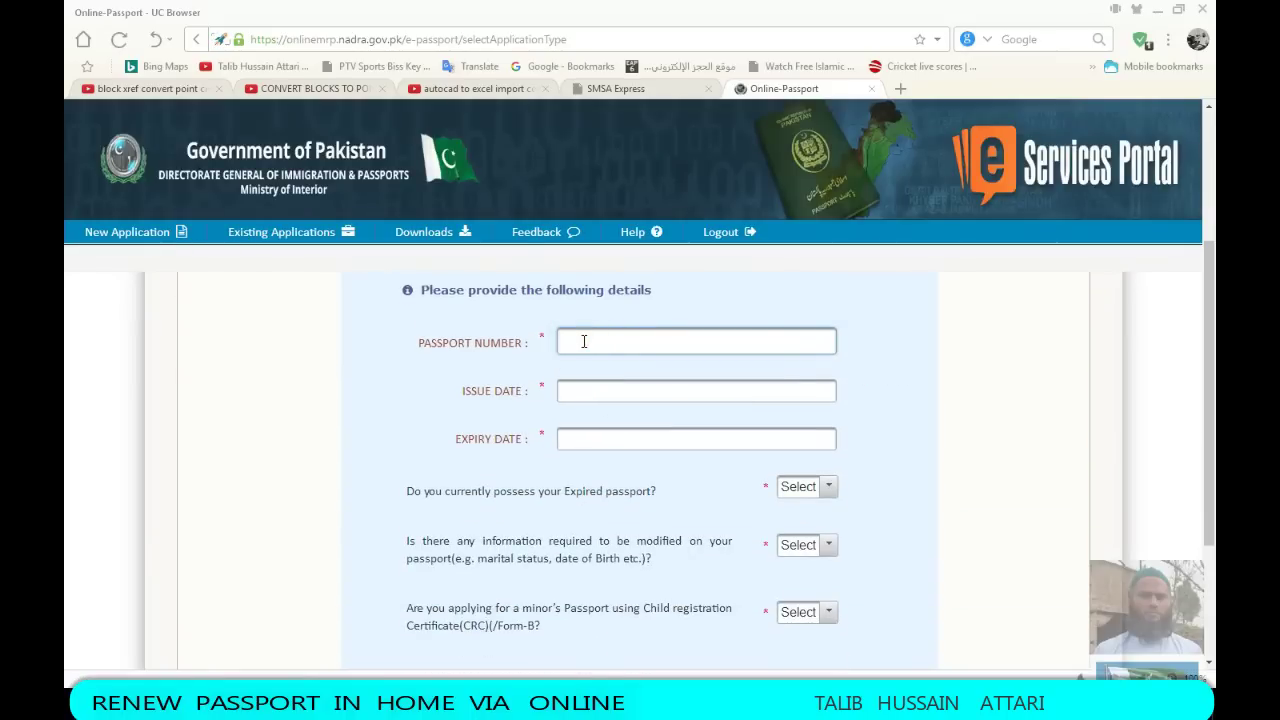
pyautogui.write('AB1234567')
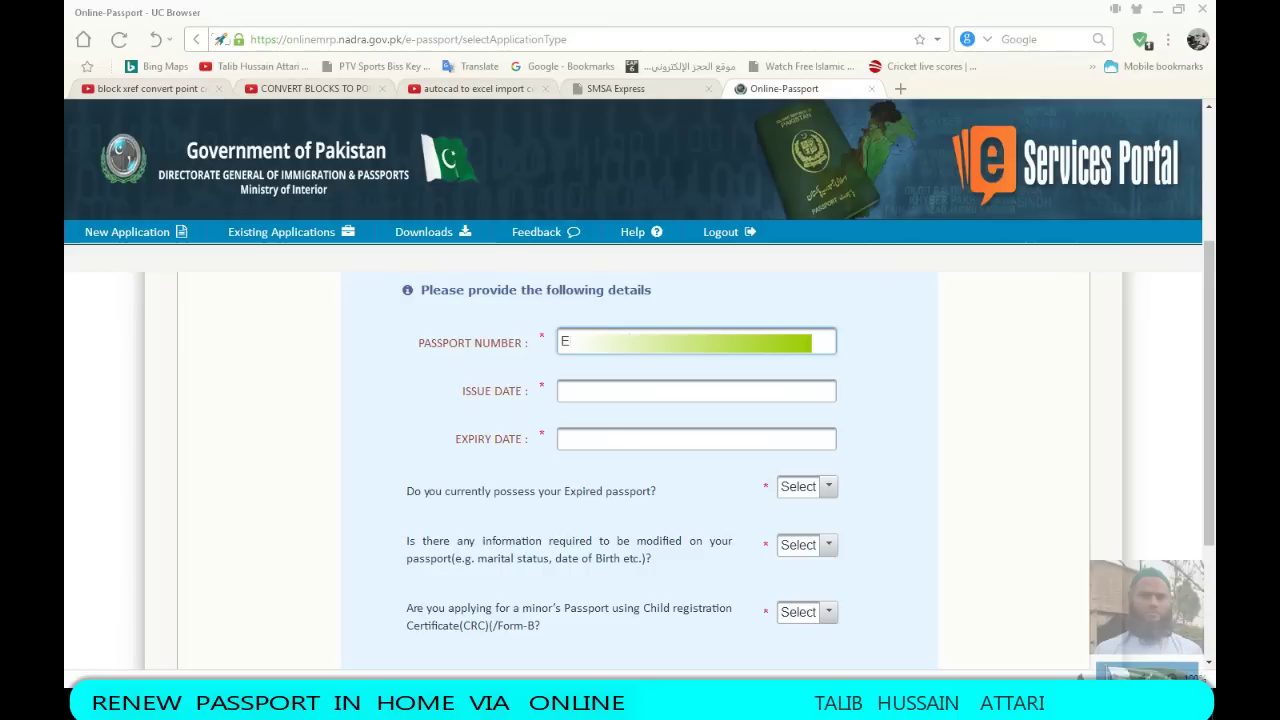
pyautogui.click(588, 391)
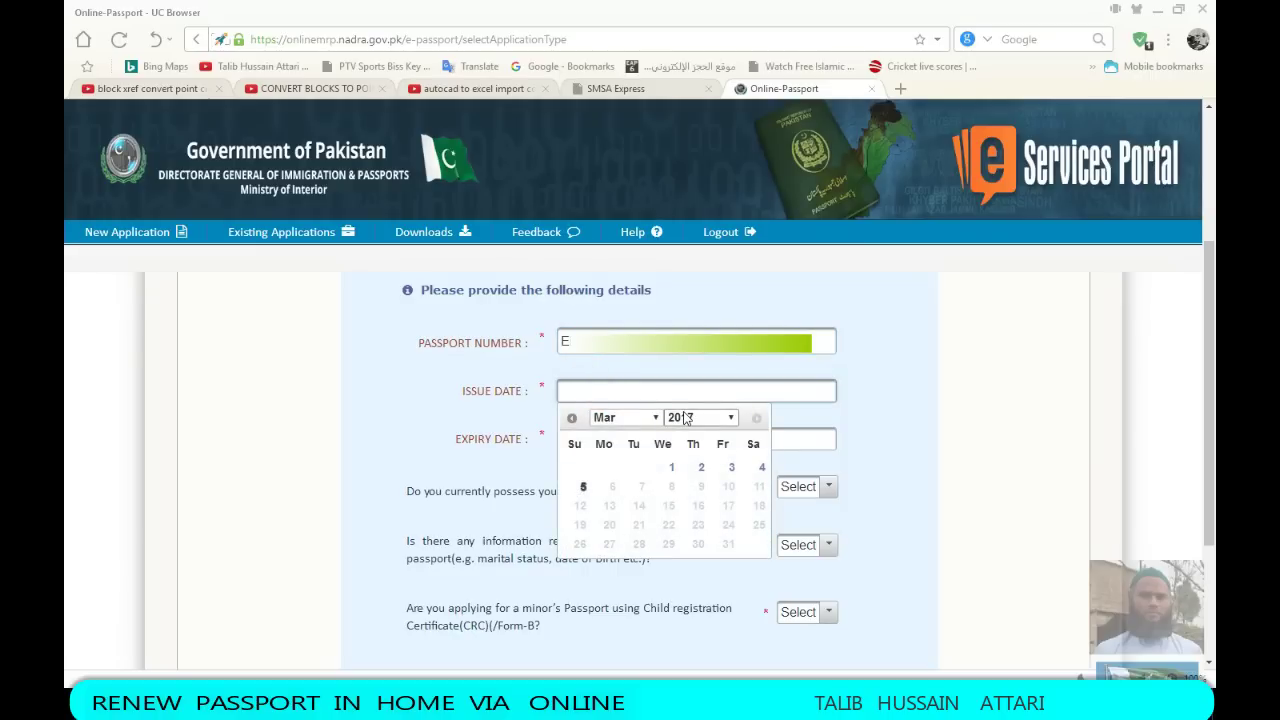
pyautogui.click(732, 416)
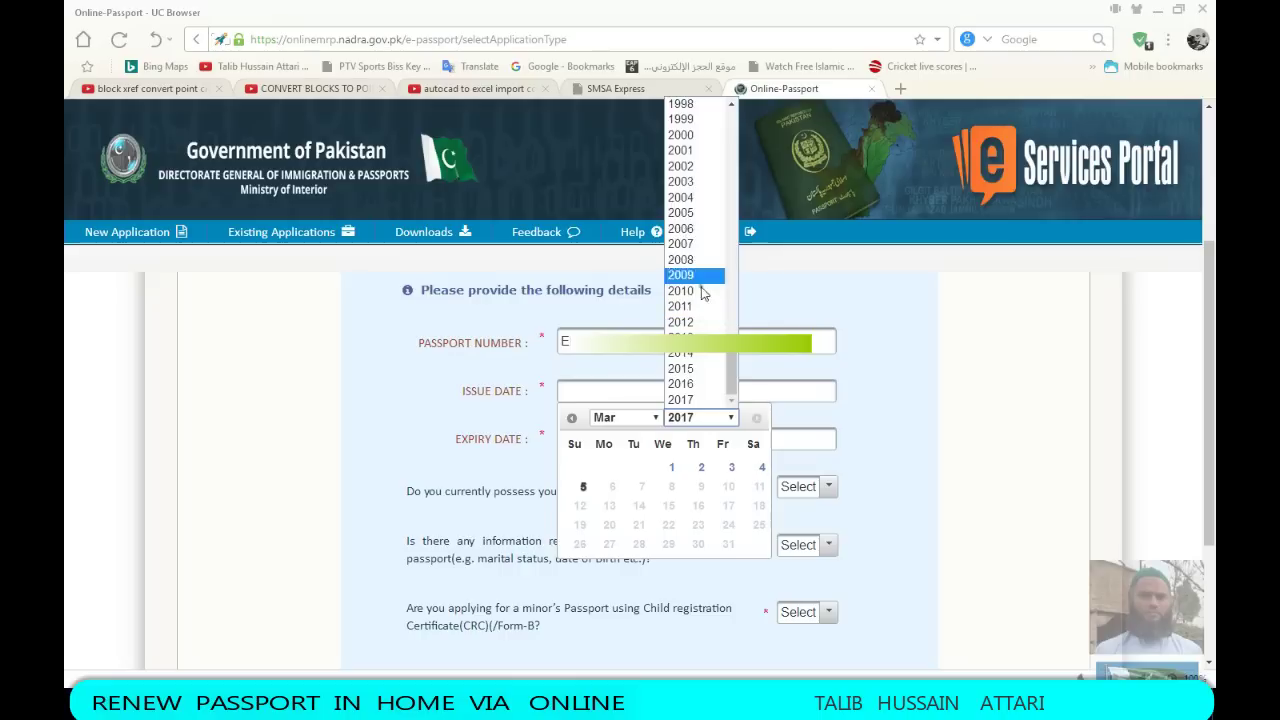
pyautogui.click(695, 322)
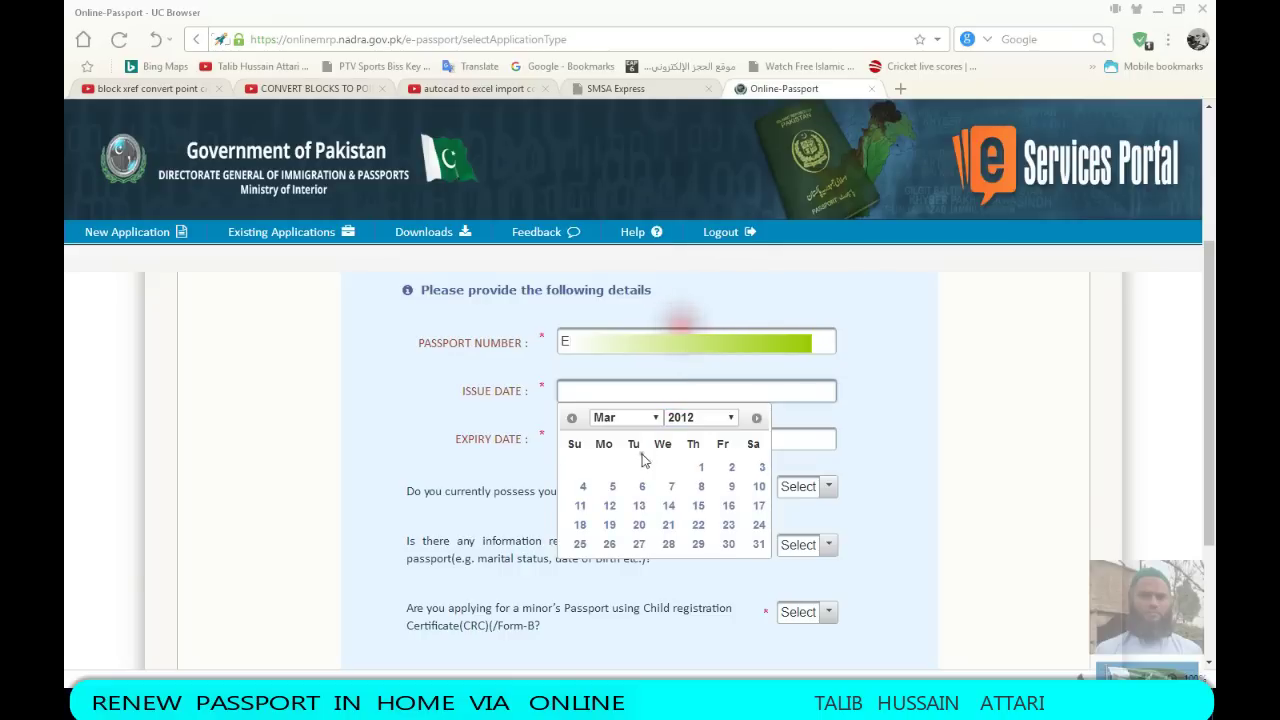
pyautogui.click(656, 419)
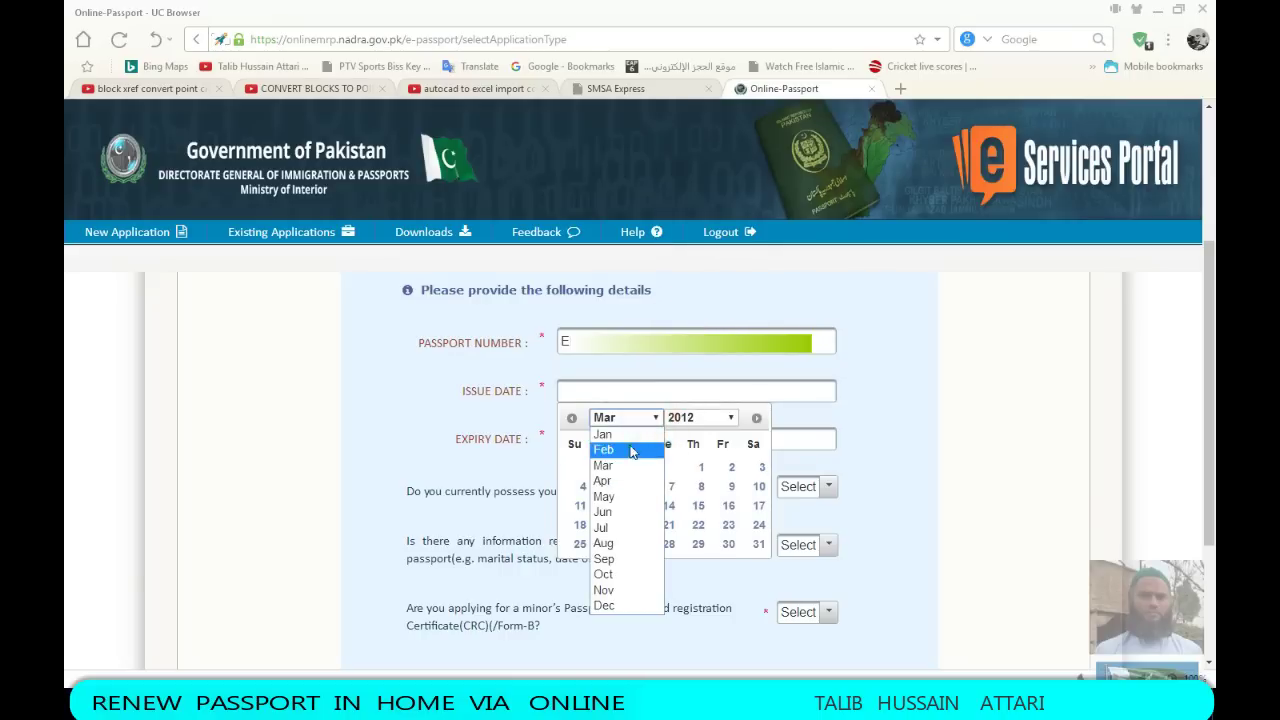
pyautogui.click(614, 434)
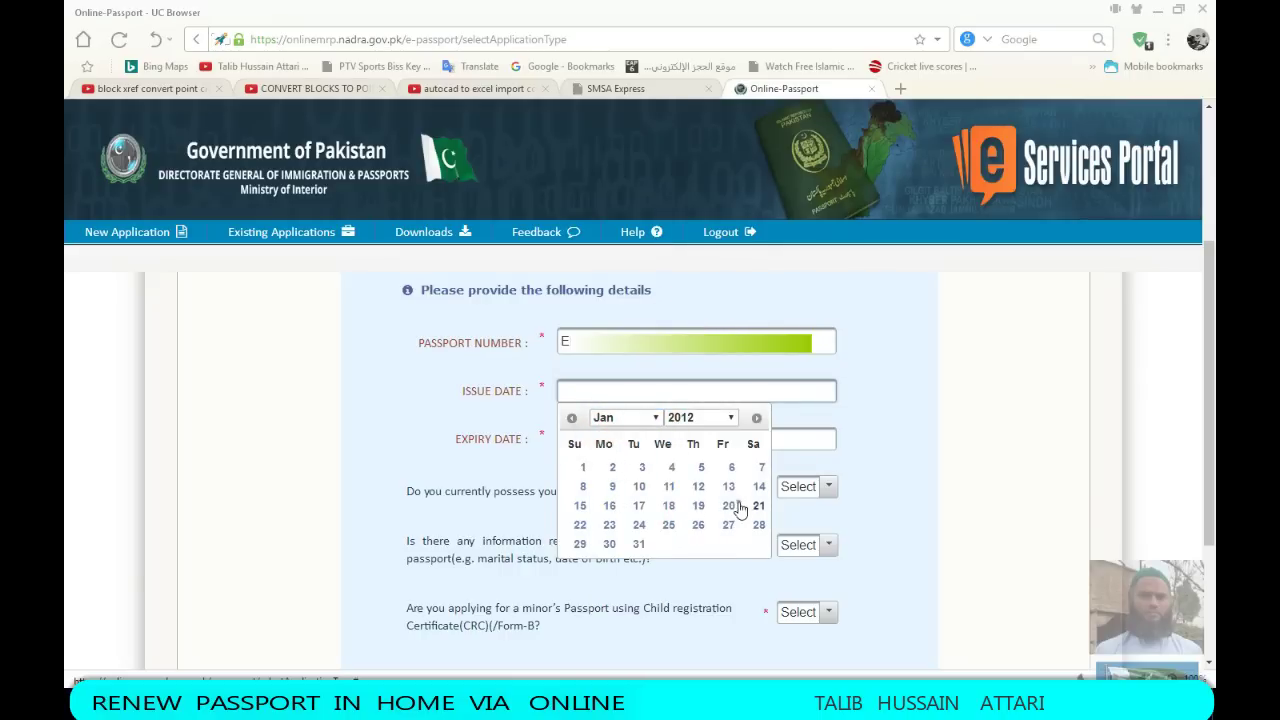
pyautogui.click(669, 487)
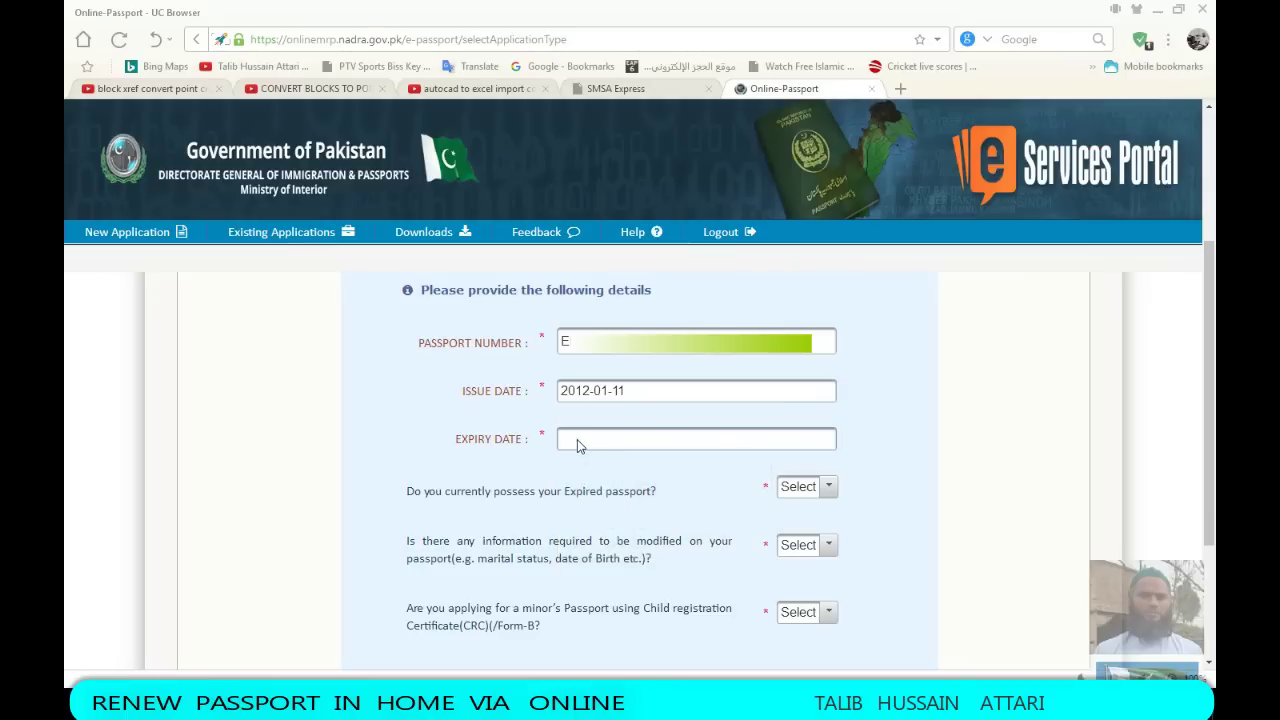
# Set the Expiry Date to 2017-01-09 using the date picker
pyautogui.click(577, 439)
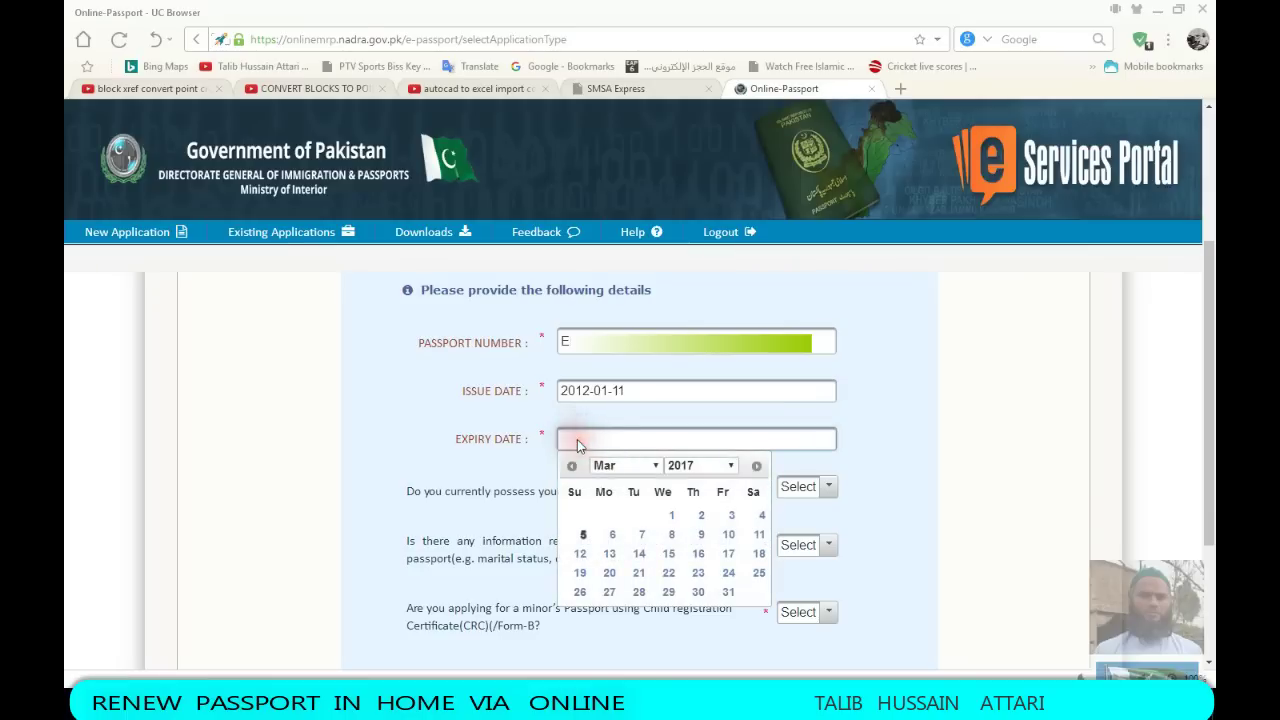
pyautogui.click(733, 467)
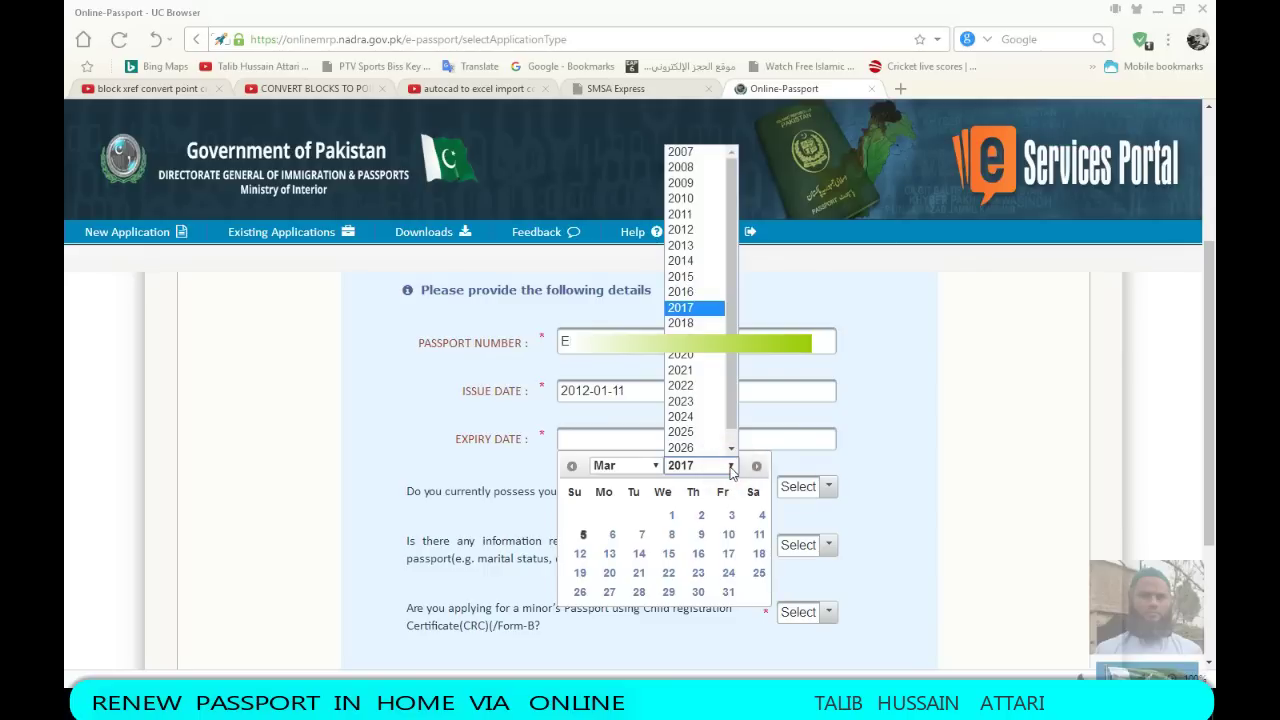
pyautogui.click(690, 308)
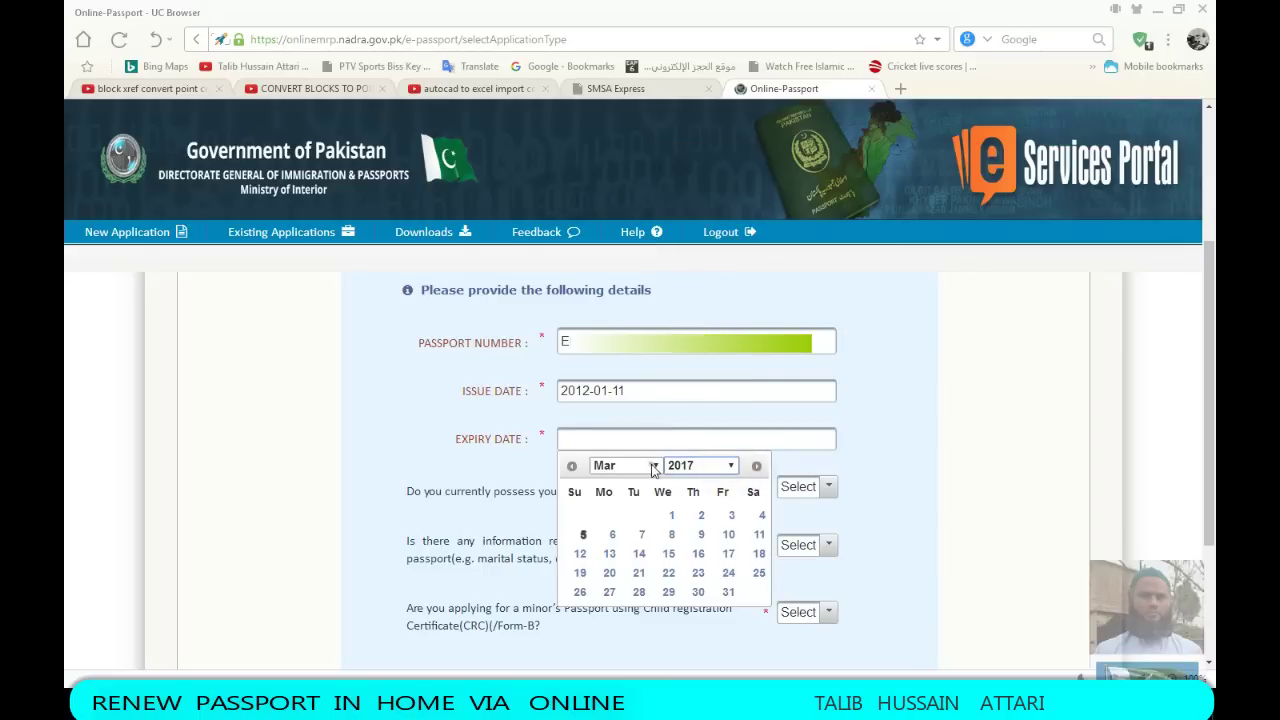
pyautogui.click(652, 467)
pyautogui.click(614, 481)
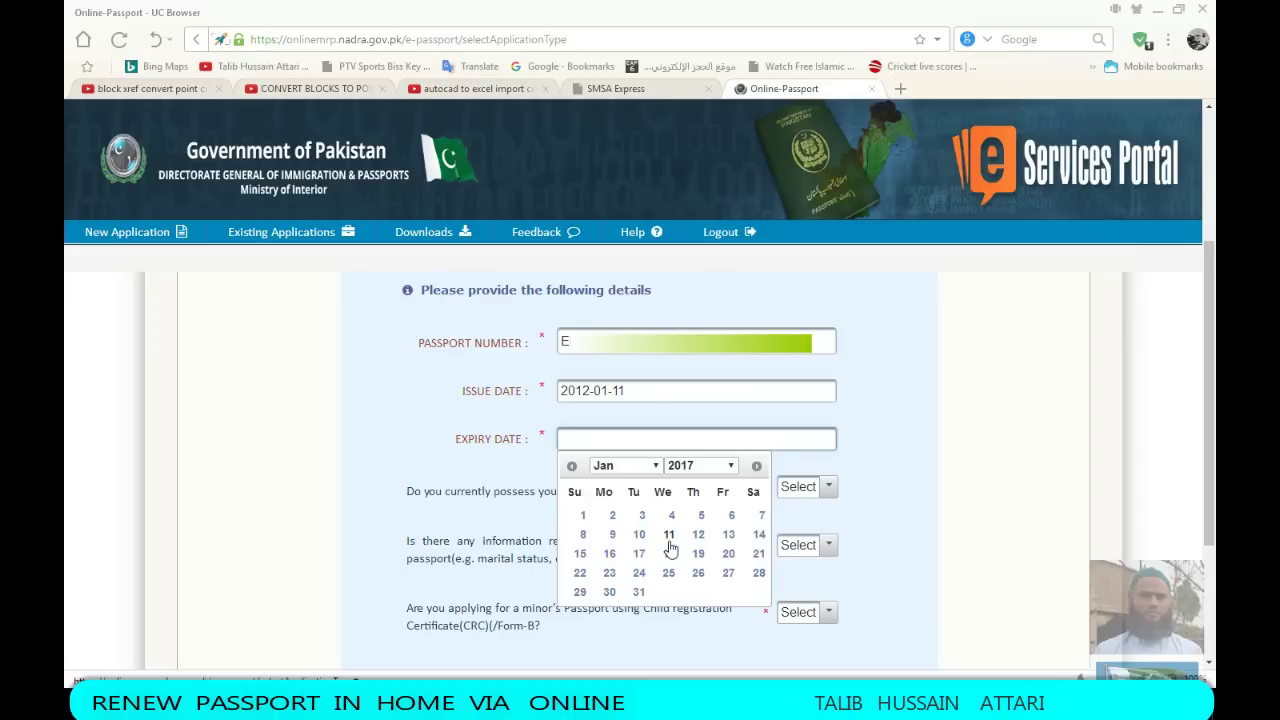
pyautogui.click(612, 536)
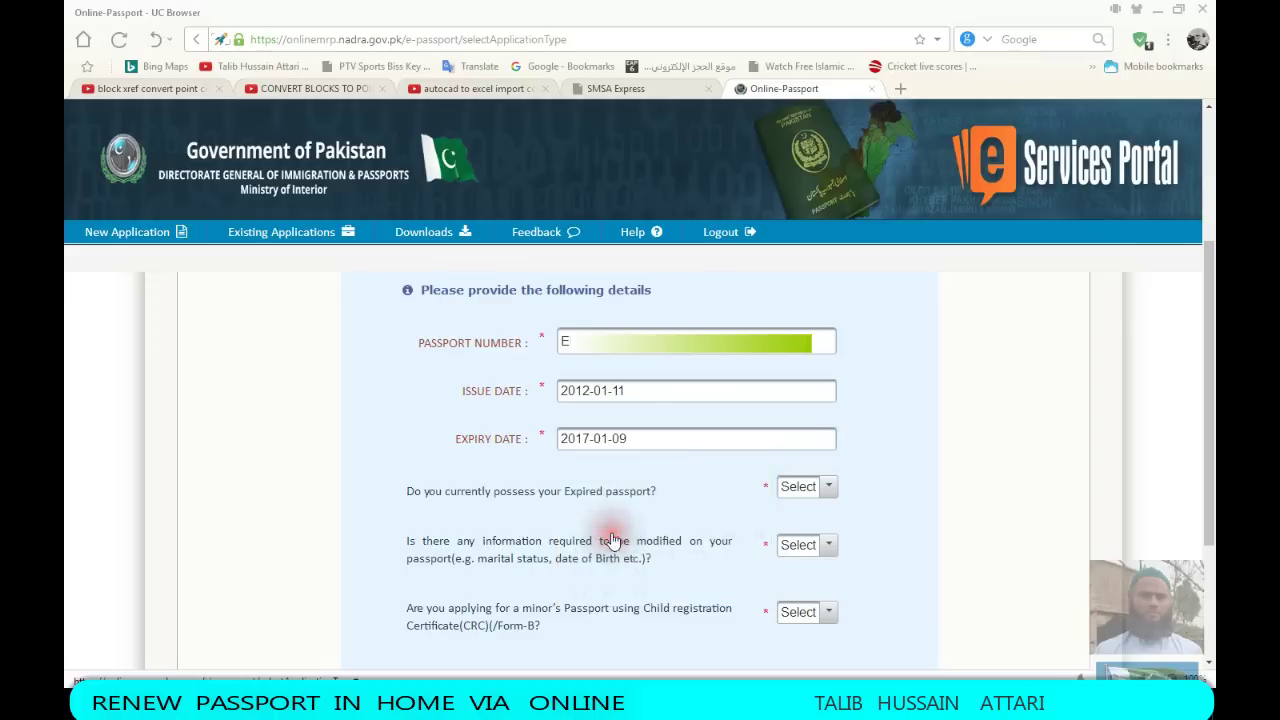
# Answer Yes to expired passport, No to modification and No to minor, then start the renewal
pyautogui.click(828, 488)
pyautogui.click(798, 538)
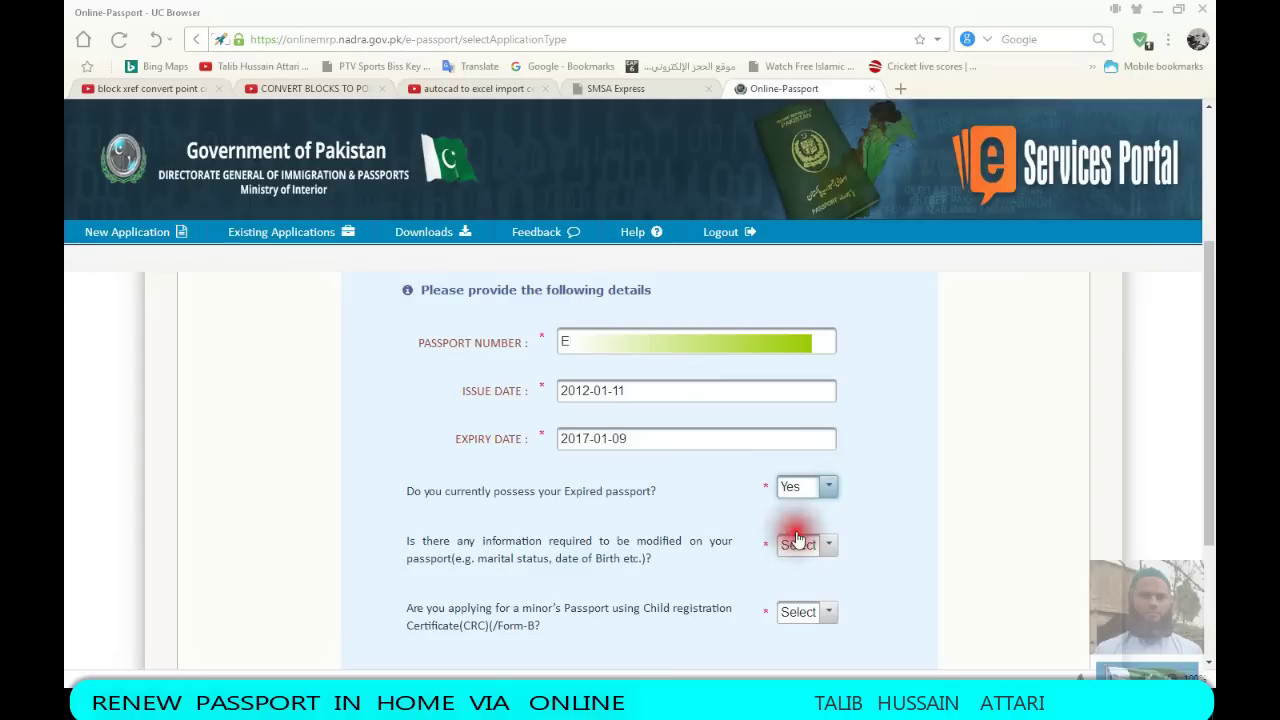
pyautogui.click(901, 505)
pyautogui.scroll(-1, 901, 505)
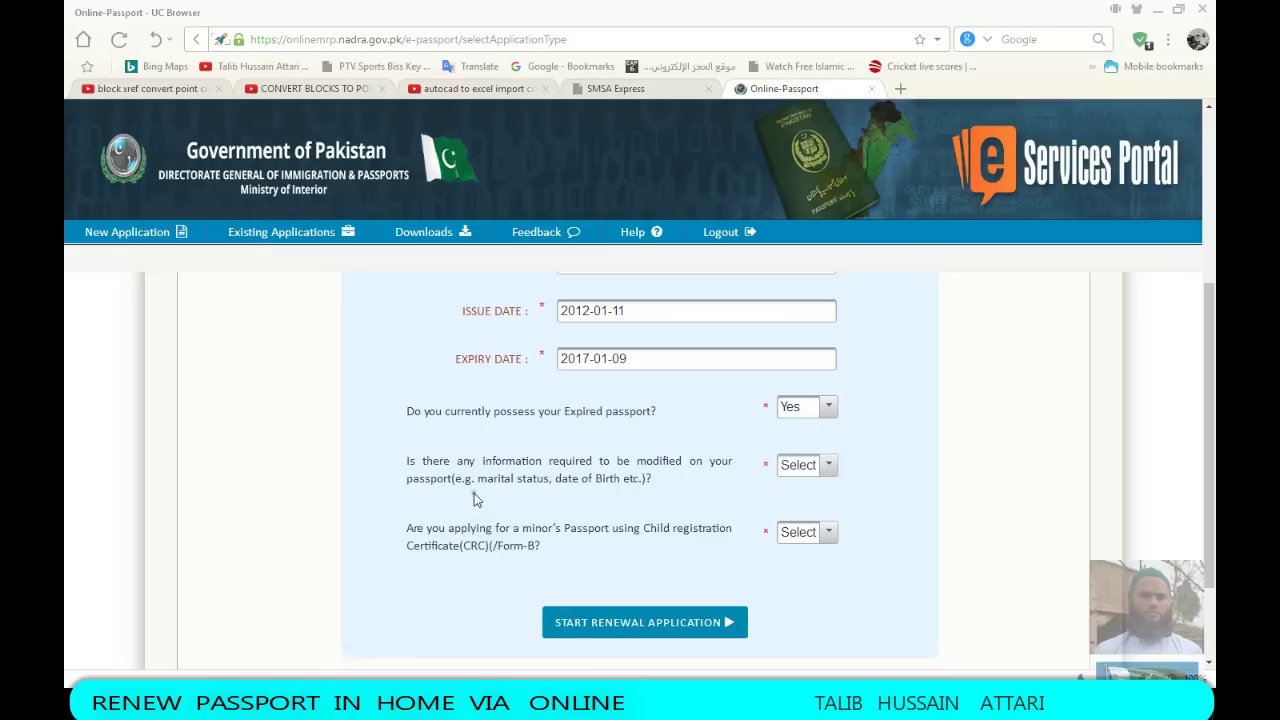
pyautogui.click(829, 466)
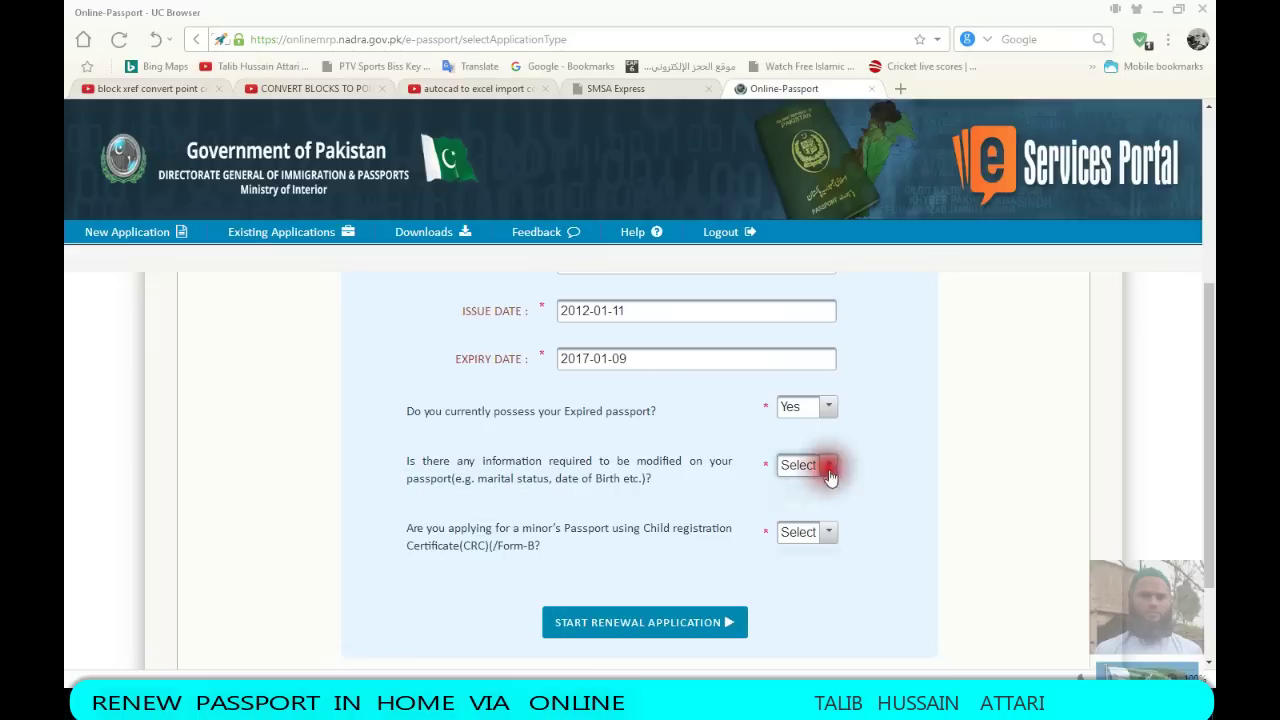
pyautogui.click(794, 536)
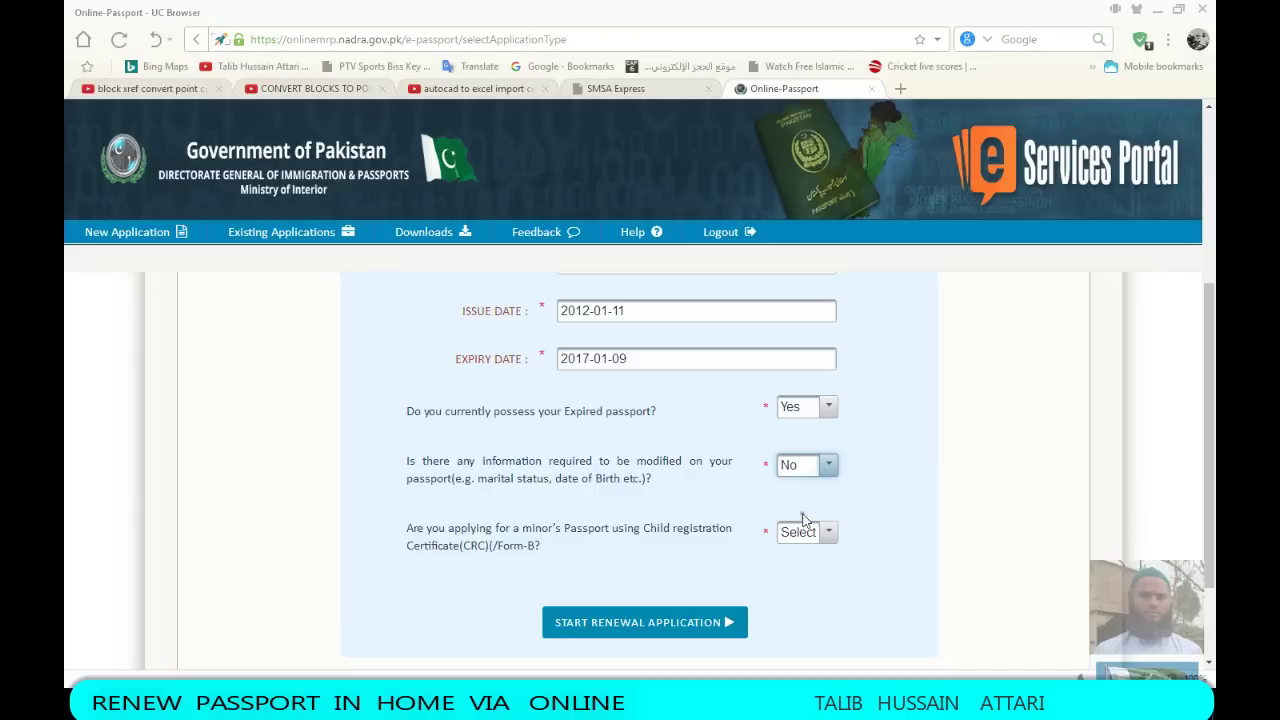
pyautogui.click(826, 533)
pyautogui.click(795, 601)
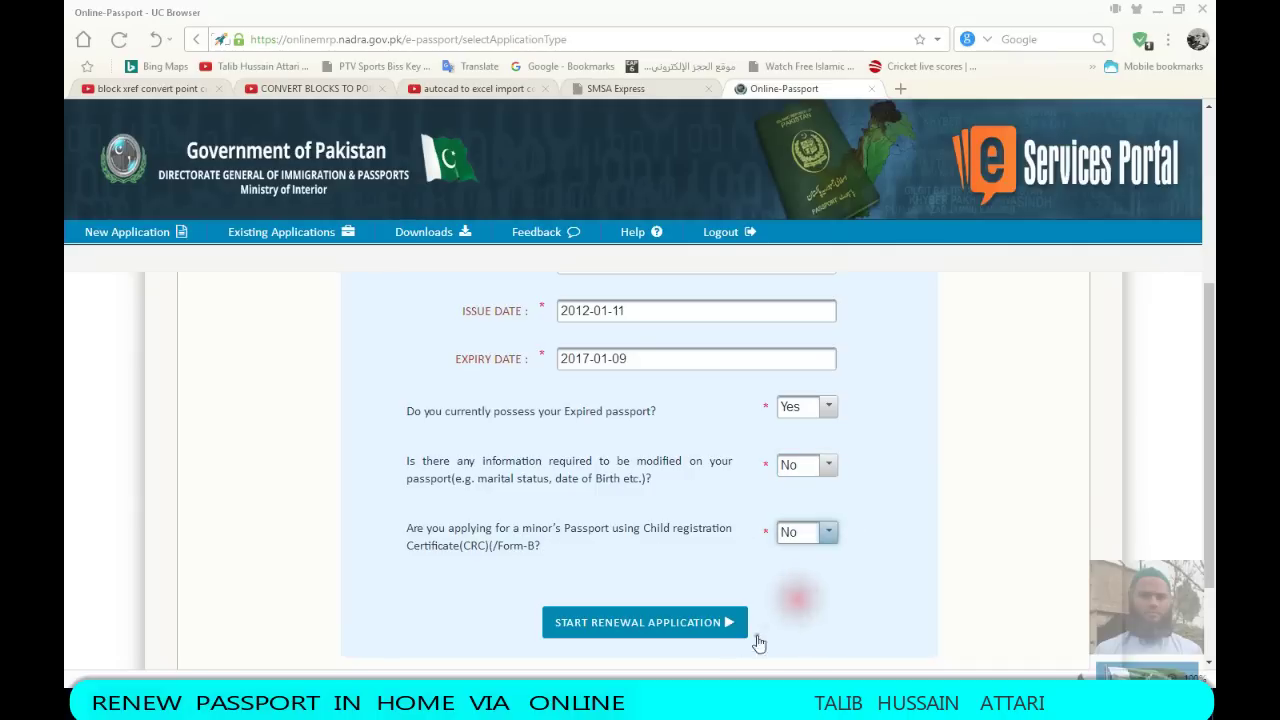
pyautogui.click(622, 625)
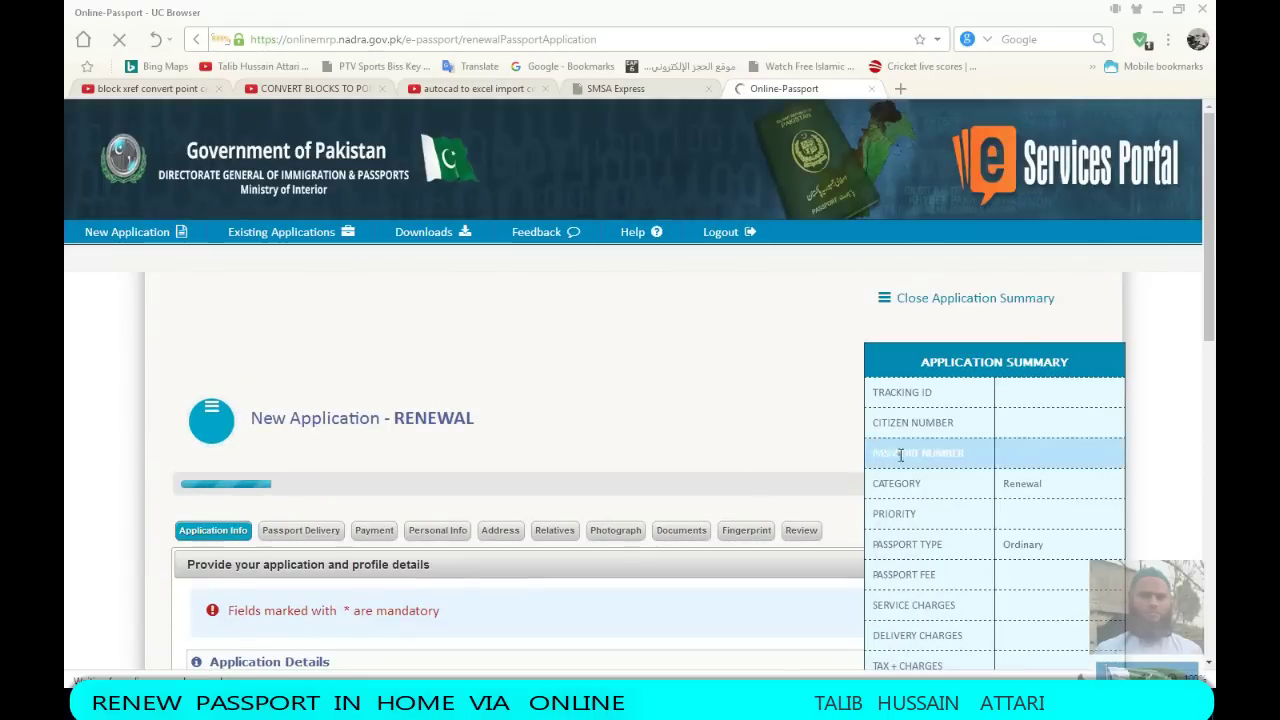
# Enter and verify the CNIC citizen number, then set the passport priority to Urgent
pyautogui.scroll(-3, 781, 420)
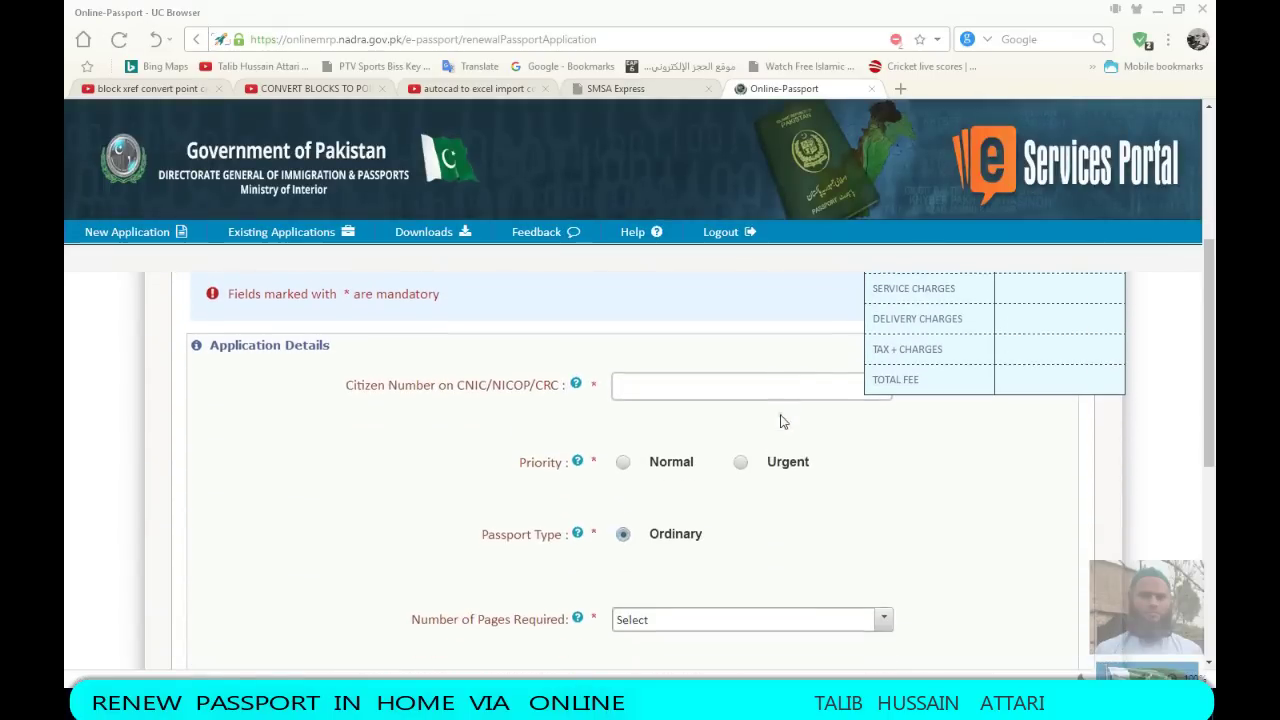
pyautogui.click(615, 384)
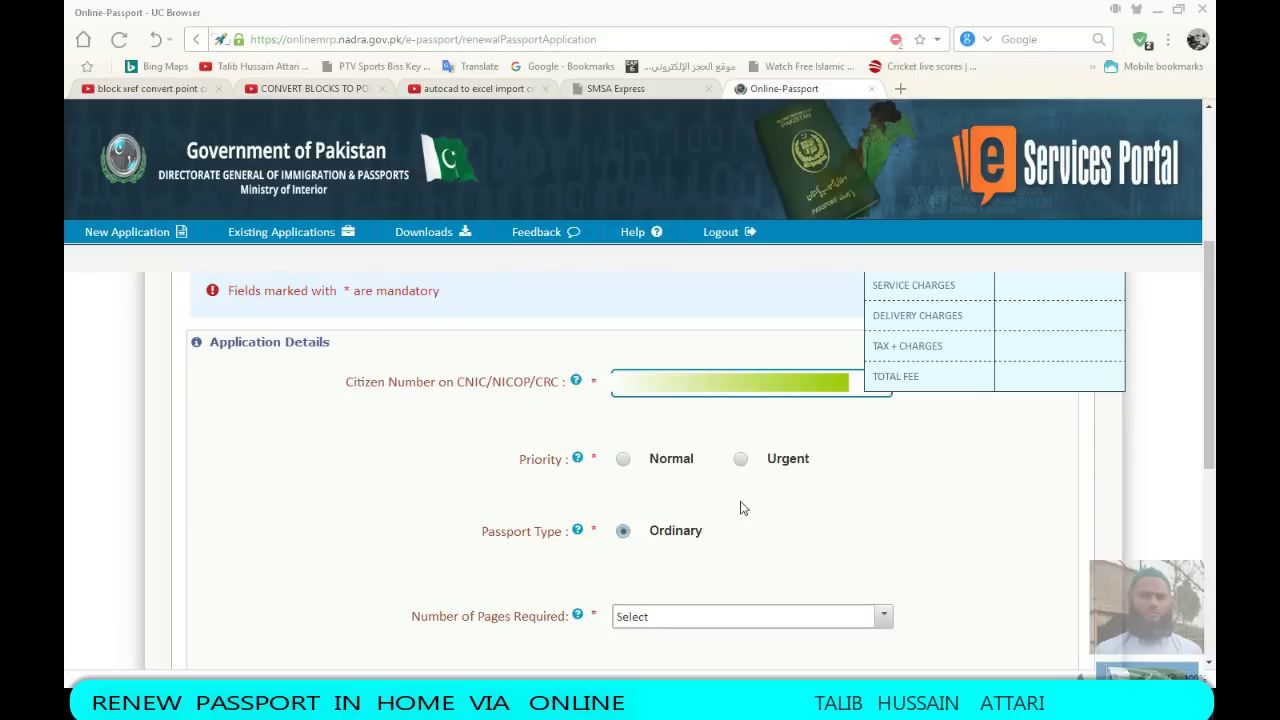
pyautogui.click(623, 459)
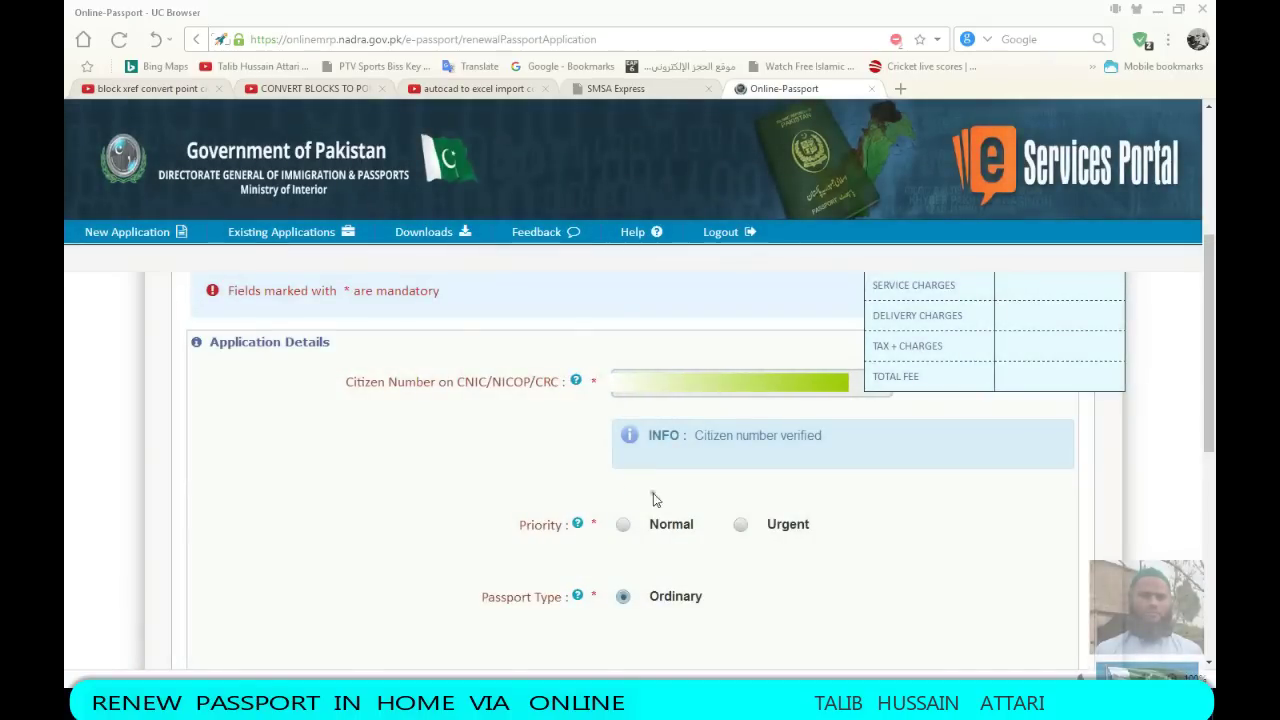
pyautogui.click(740, 525)
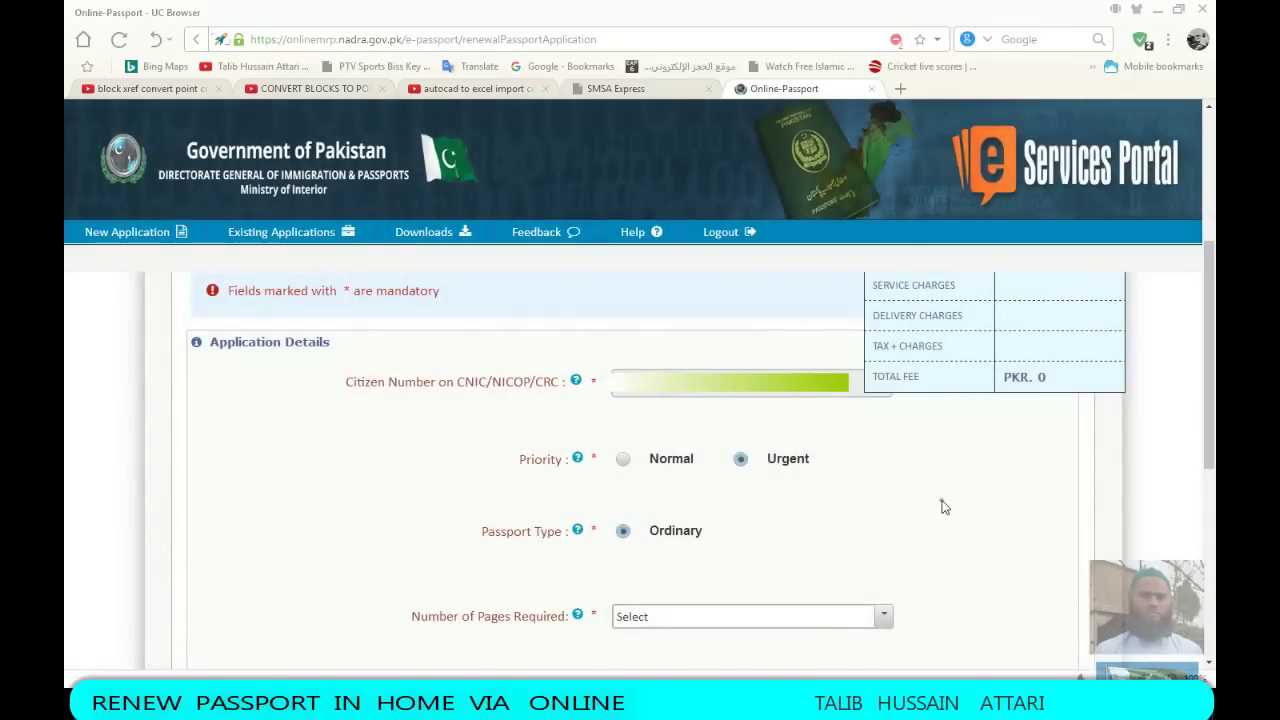
pyautogui.scroll(-2, 646, 468)
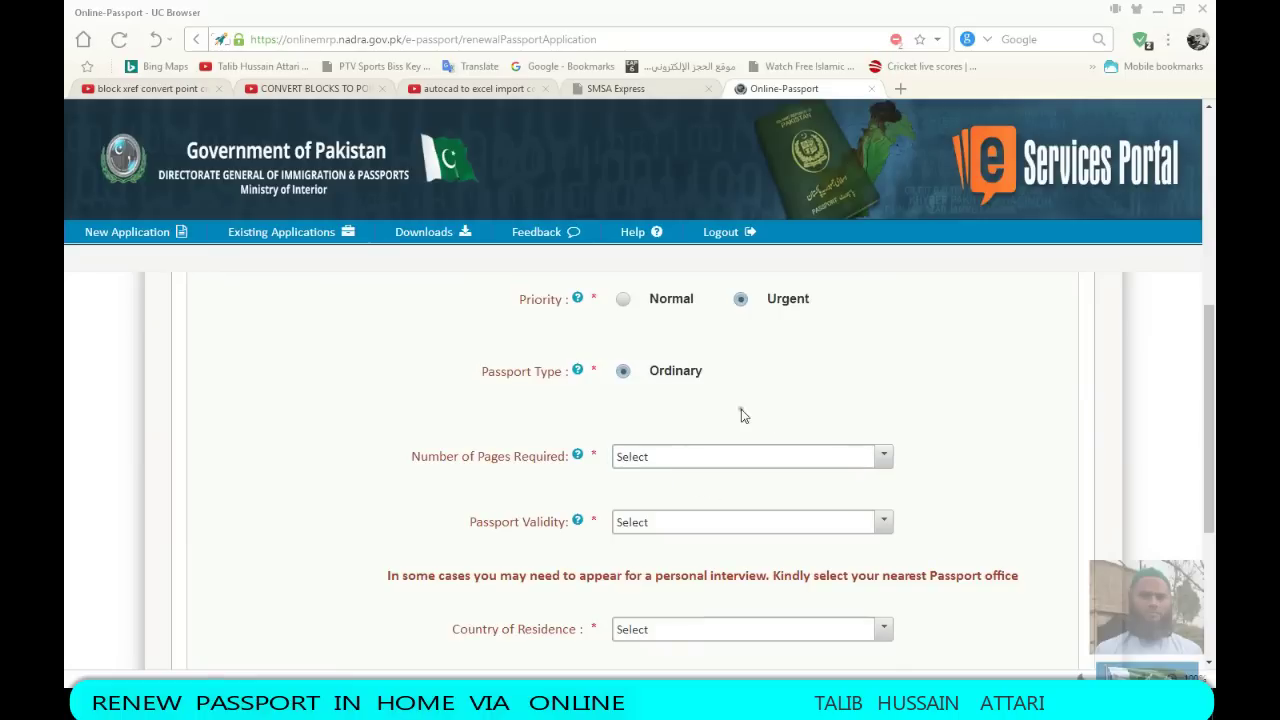
# Choose a 36 Page Booklet with 5 Years passport validity
pyautogui.click(884, 458)
pyautogui.click(650, 498)
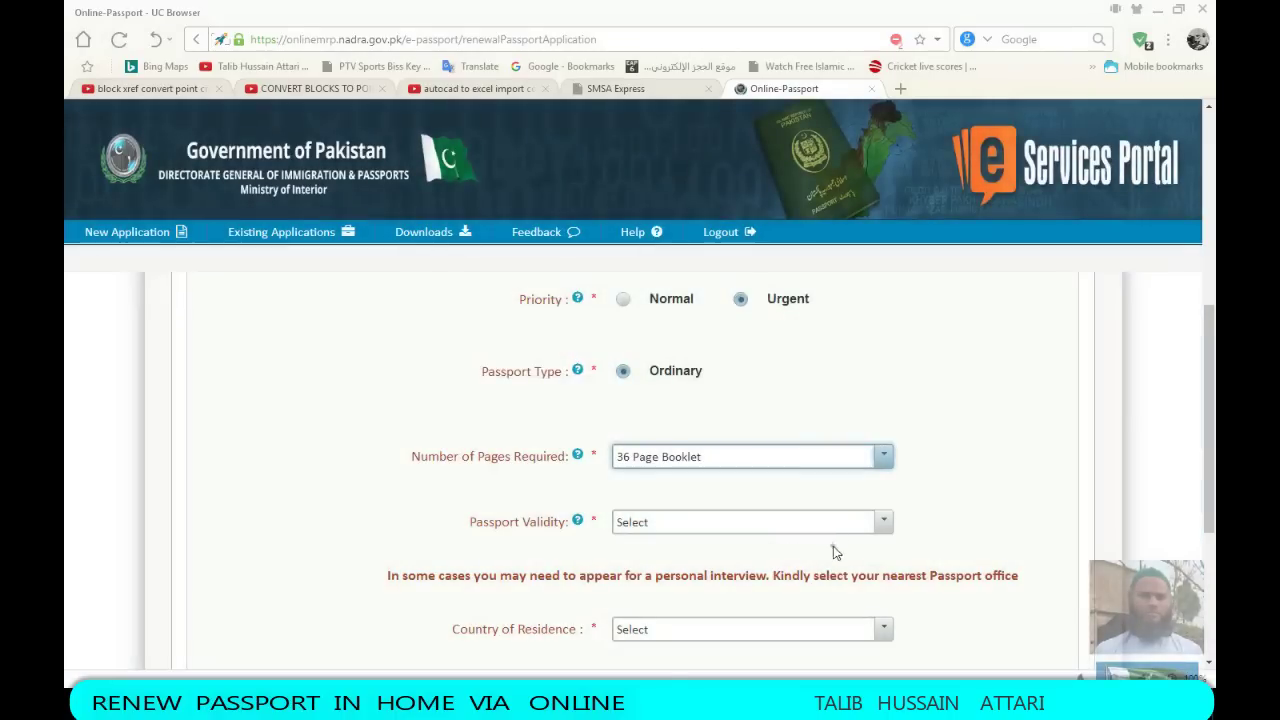
pyautogui.click(885, 524)
pyautogui.click(640, 569)
pyautogui.scroll(-2, 948, 503)
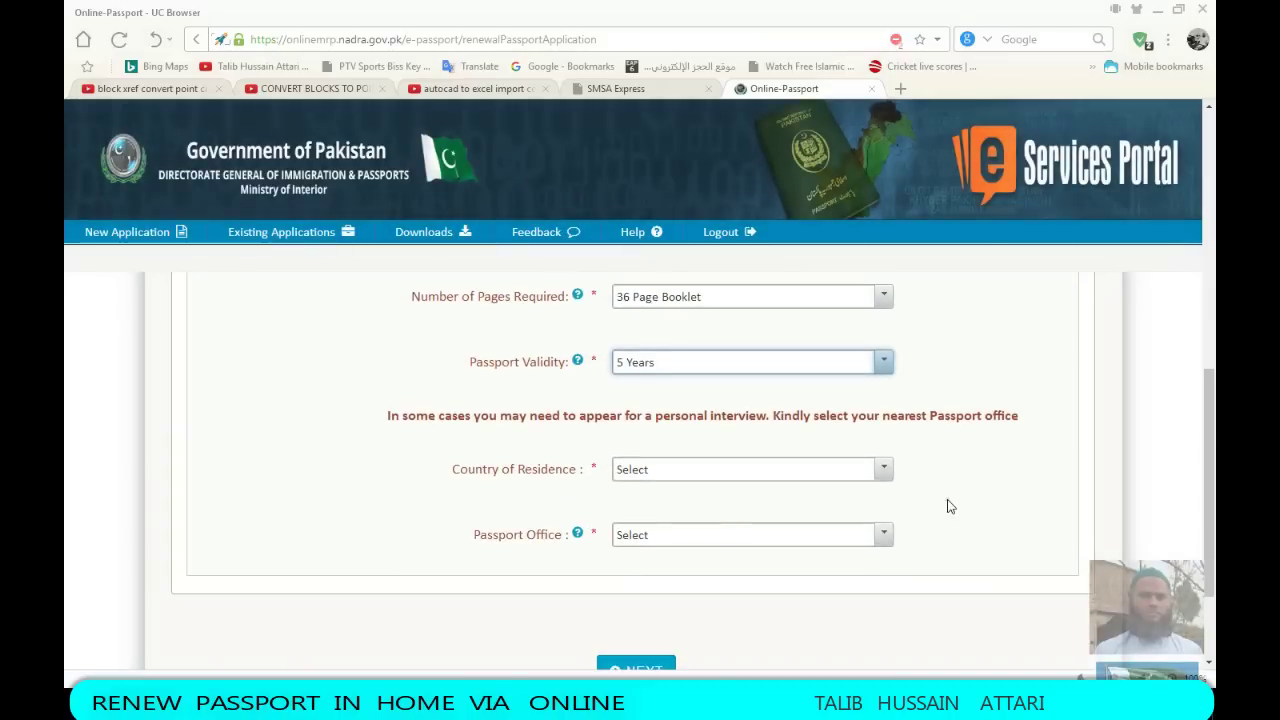
# Set Country of Residence to Saudi Arabia and the passport office to Riyadh
pyautogui.click(883, 470)
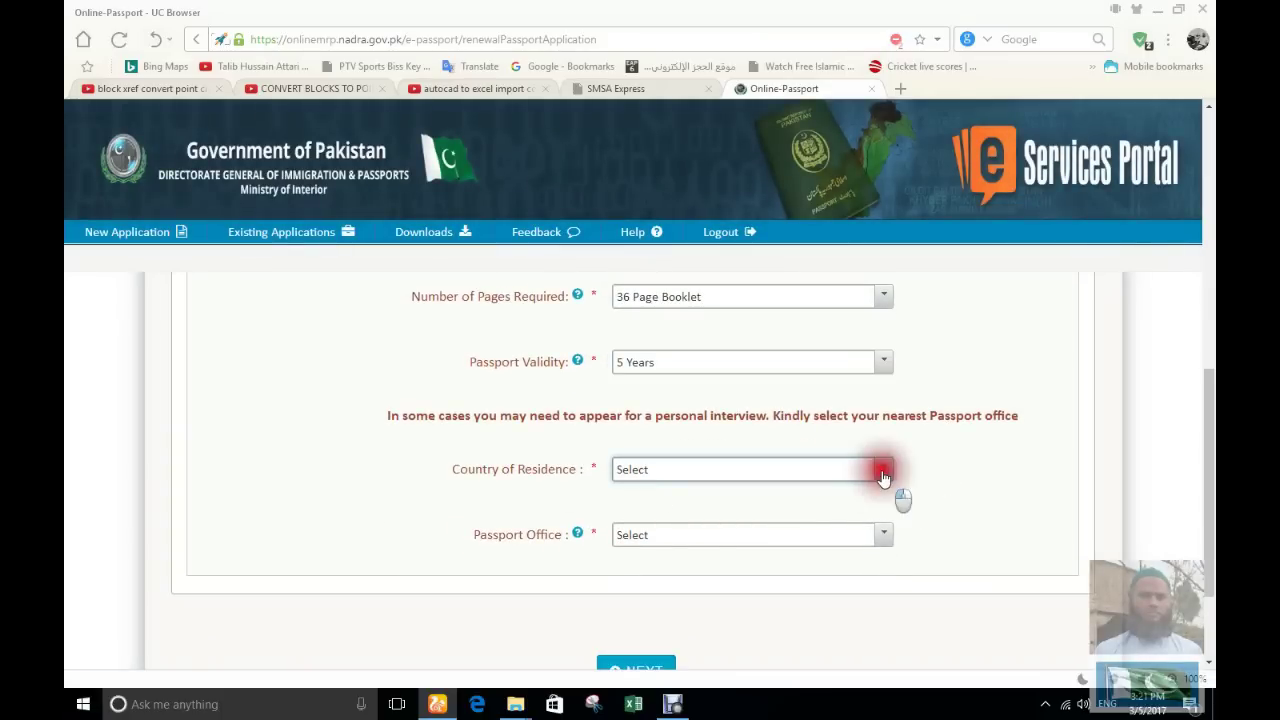
pyautogui.write('sa')
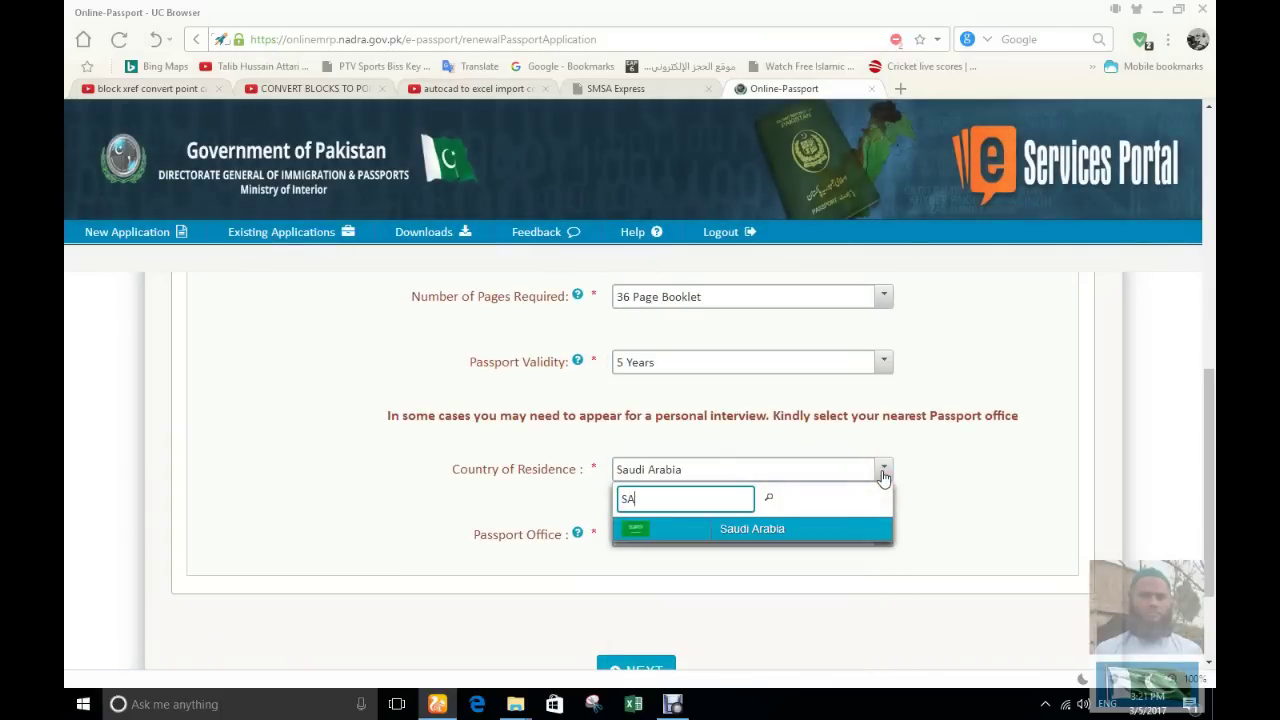
pyautogui.click(752, 525)
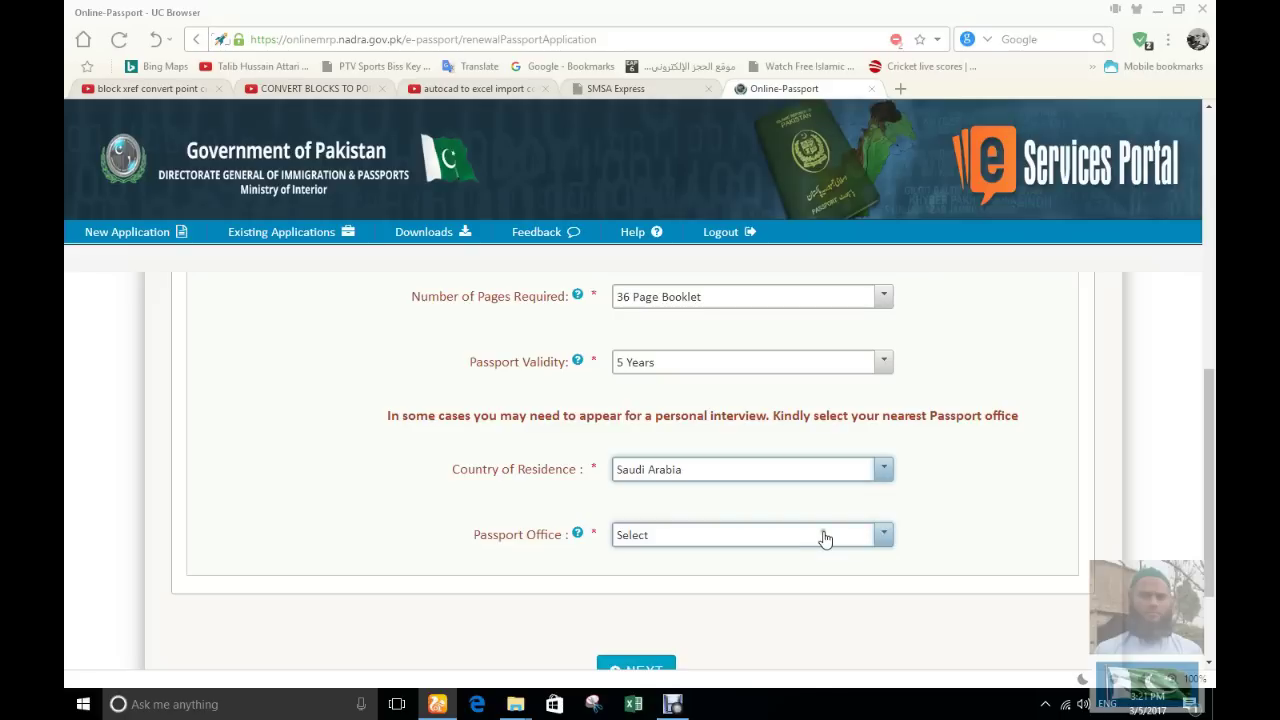
pyautogui.click(885, 537)
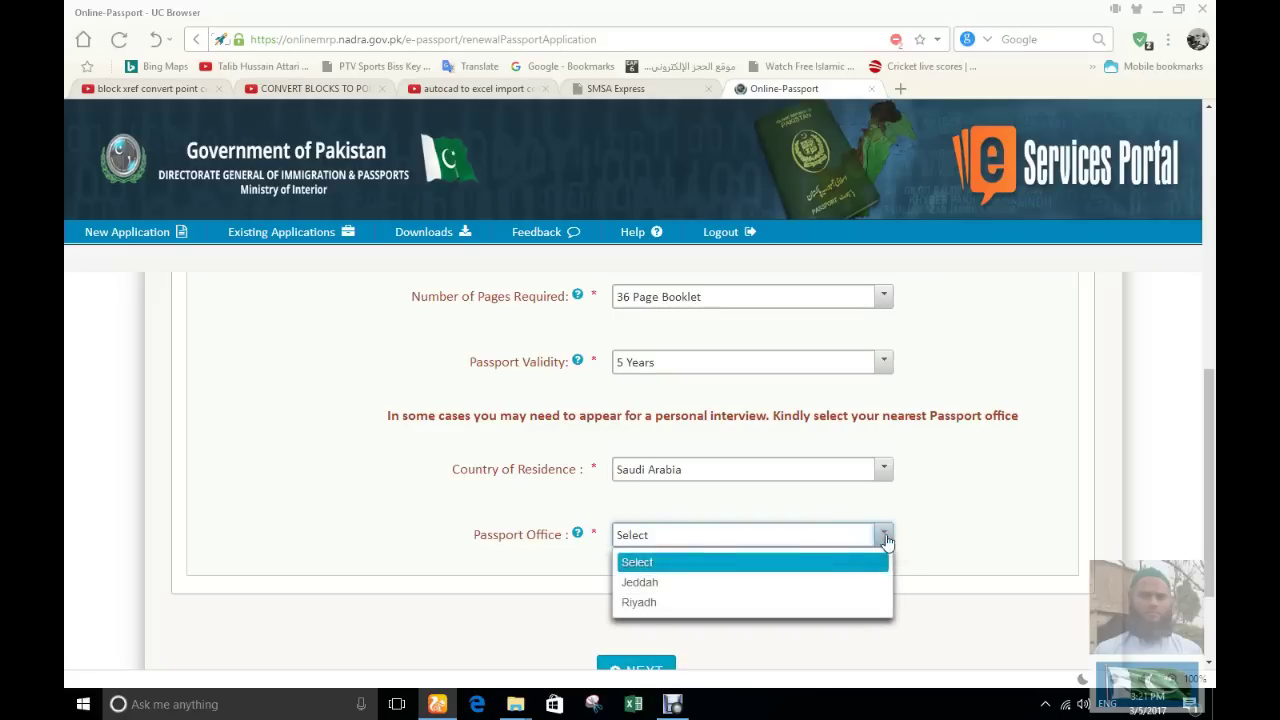
pyautogui.click(637, 602)
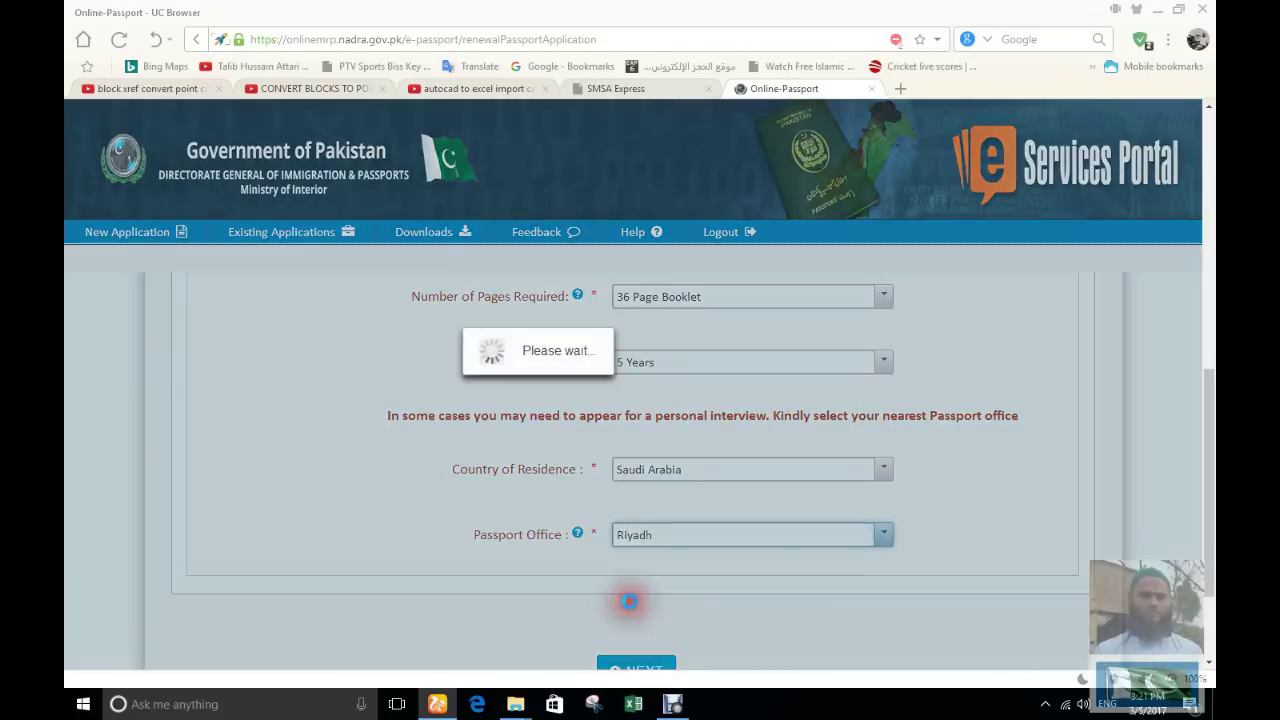
pyautogui.scroll(6, 1016, 453)
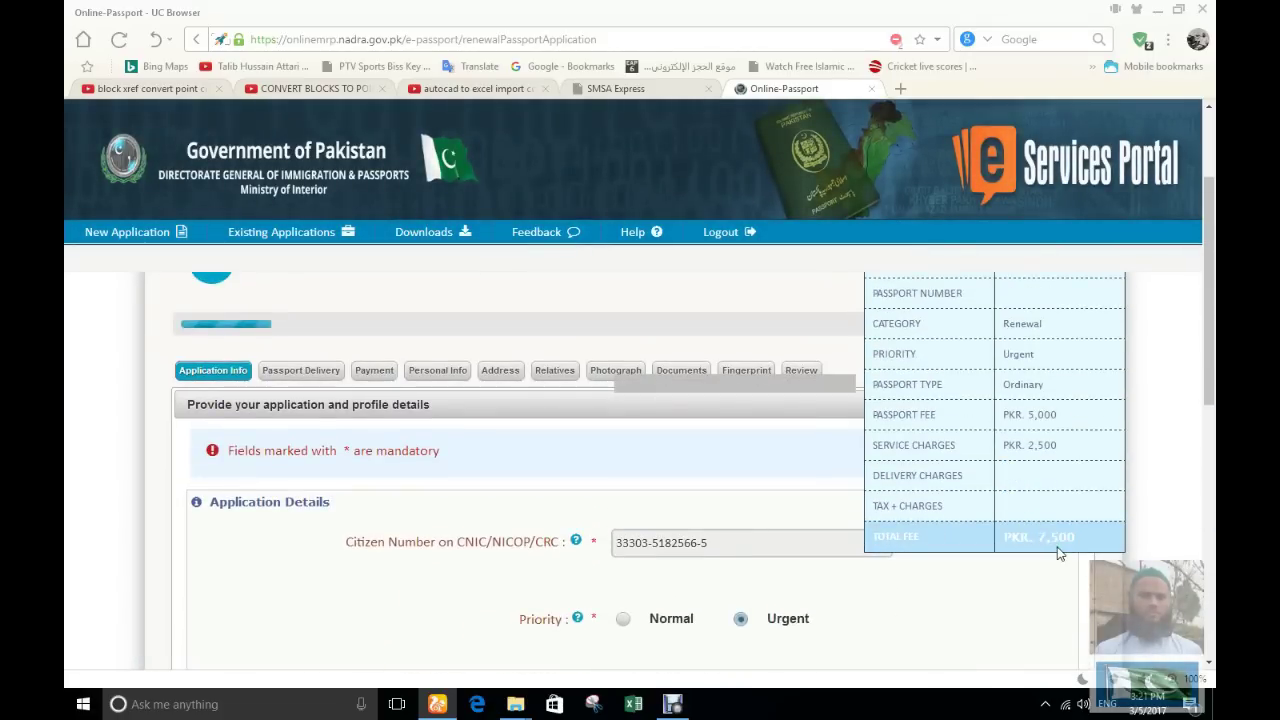
pyautogui.scroll(-5, 994, 557)
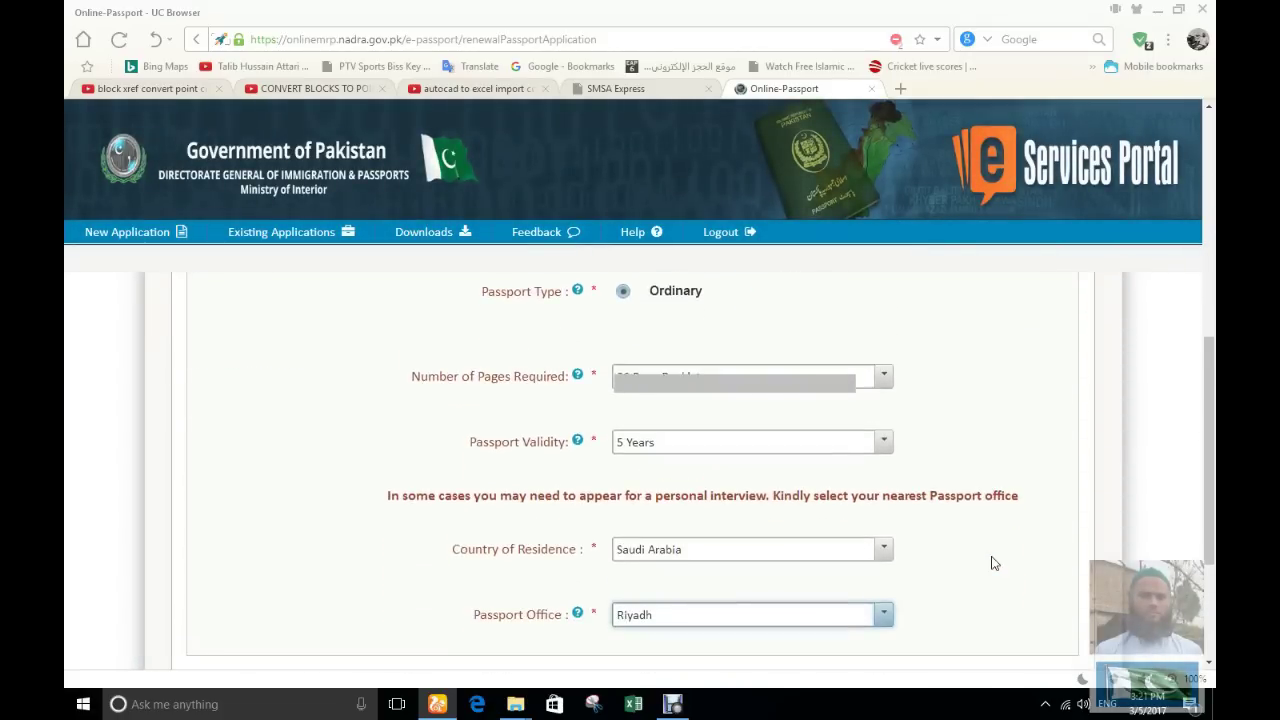
pyautogui.scroll(6, 1000, 555)
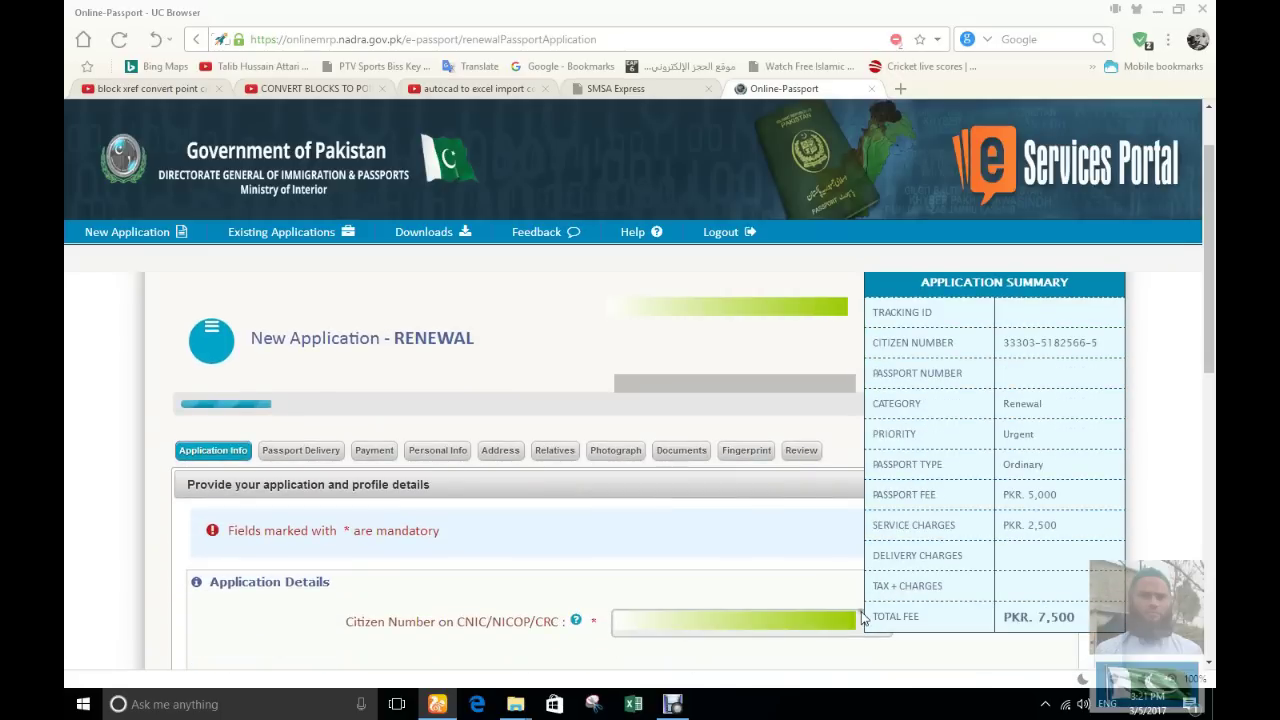
pyautogui.scroll(-2, 826, 560)
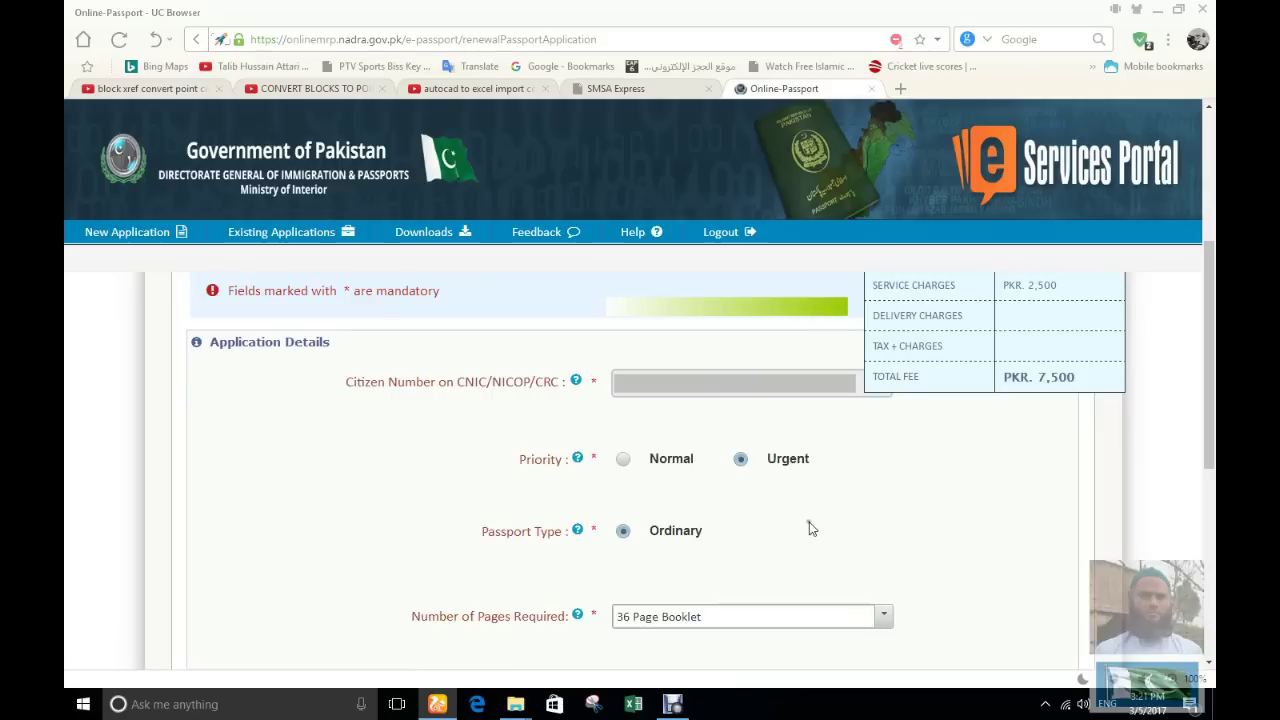
pyautogui.scroll(-1, 800, 500)
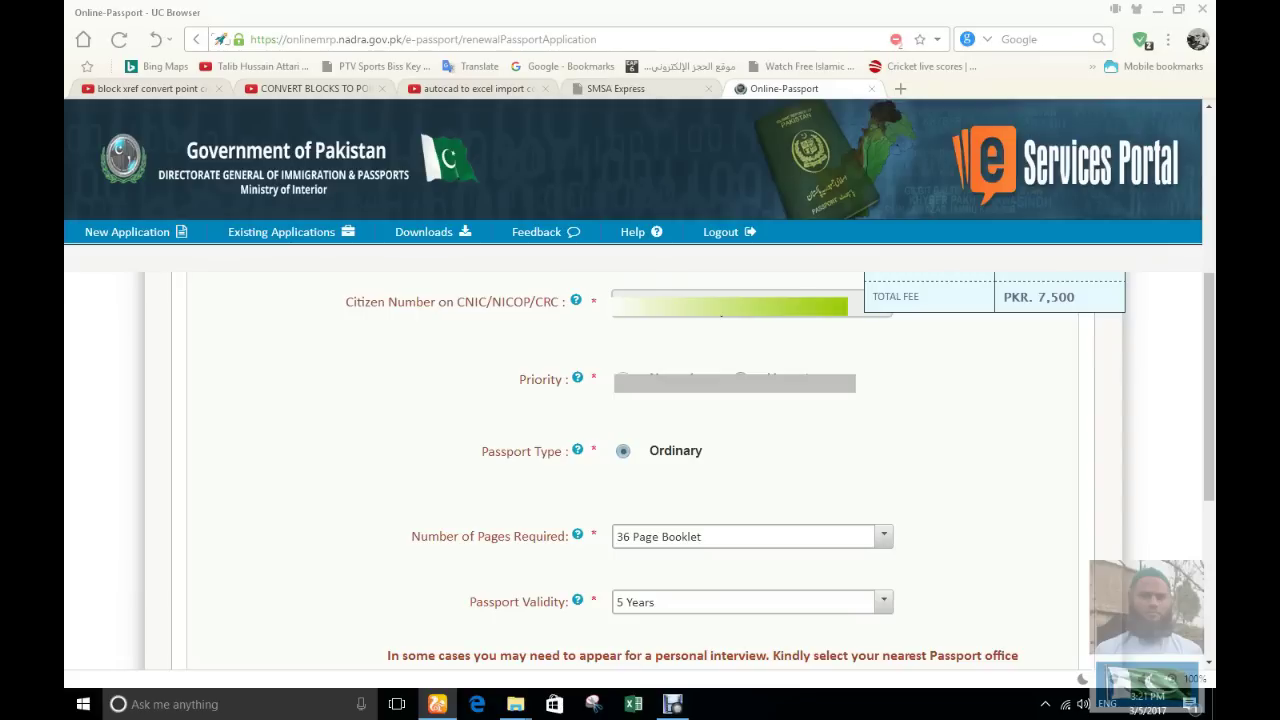
pyautogui.scroll(-3, 670, 314)
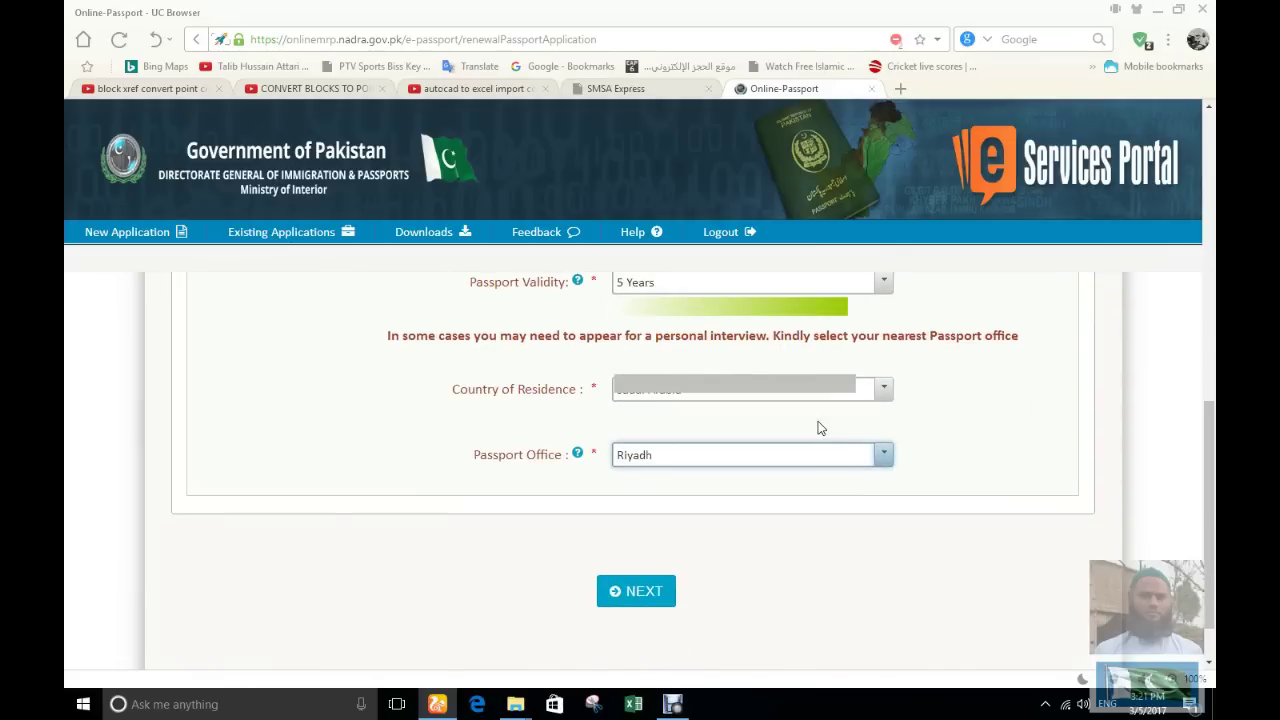
# Advance to the delivery step and hide the application summary panel
pyautogui.click(634, 591)
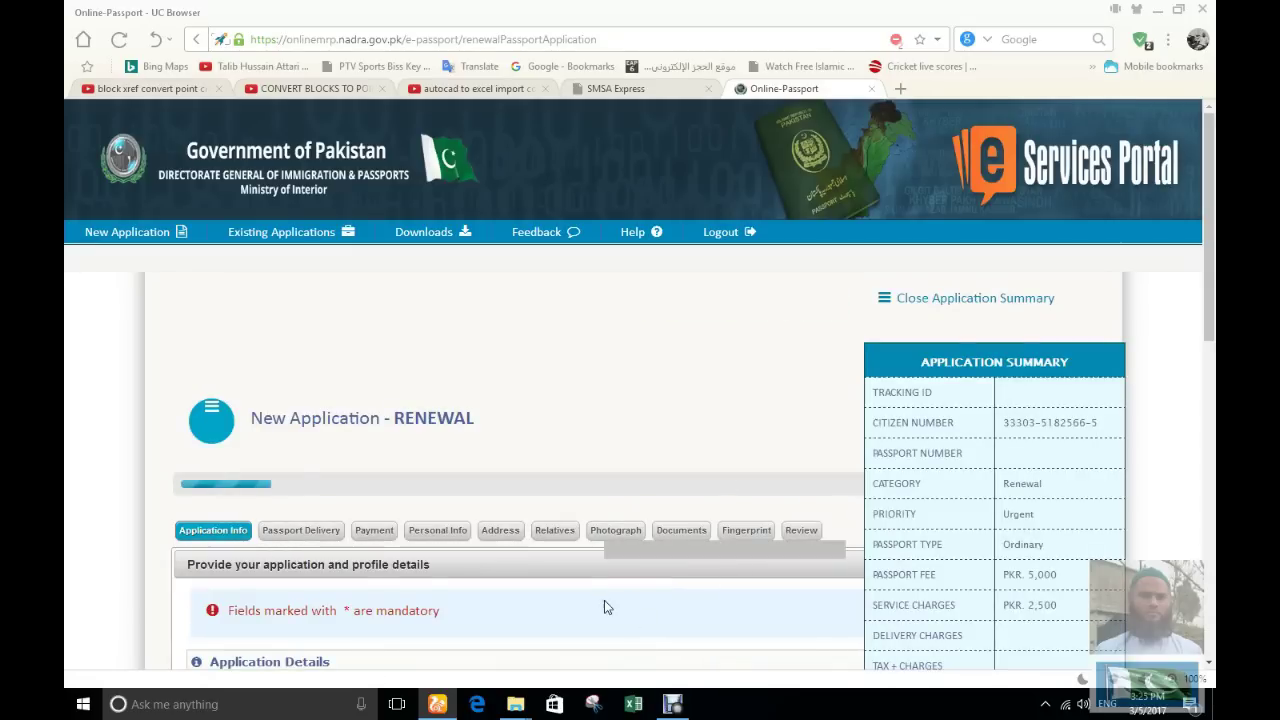
pyautogui.scroll(-2, 605, 607)
pyautogui.scroll(3, 607, 603)
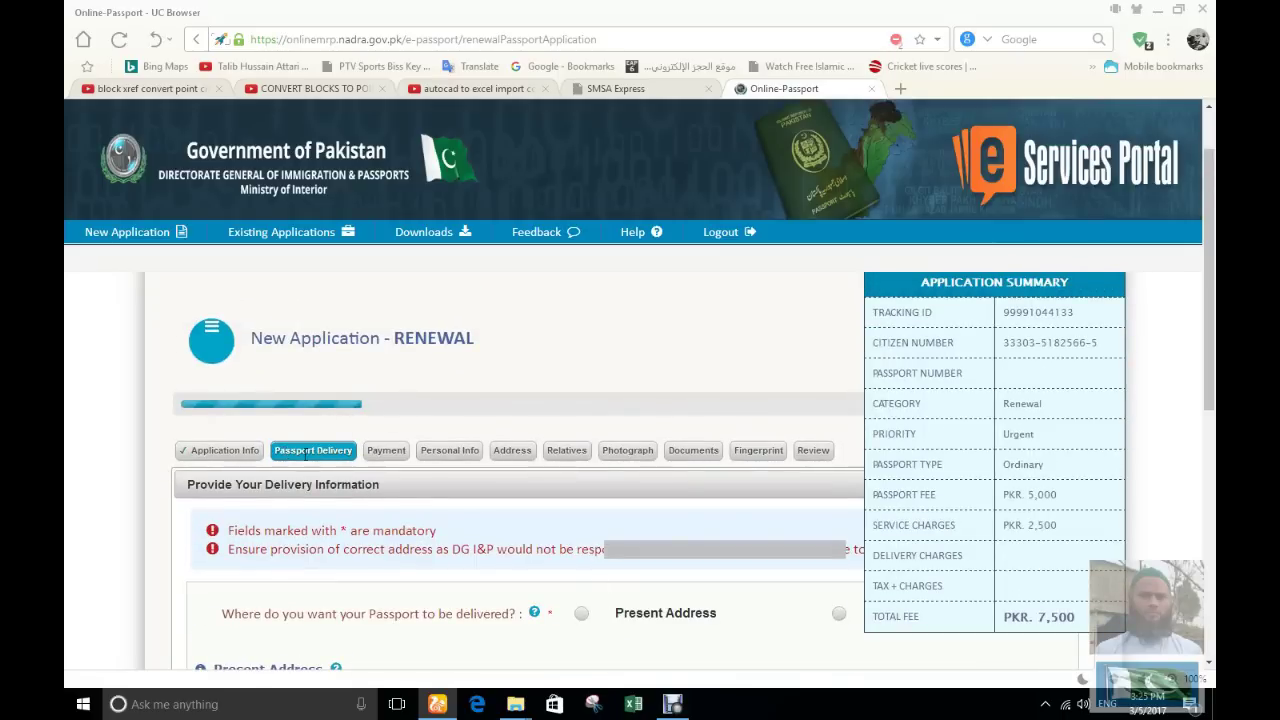
pyautogui.scroll(-3, 336, 464)
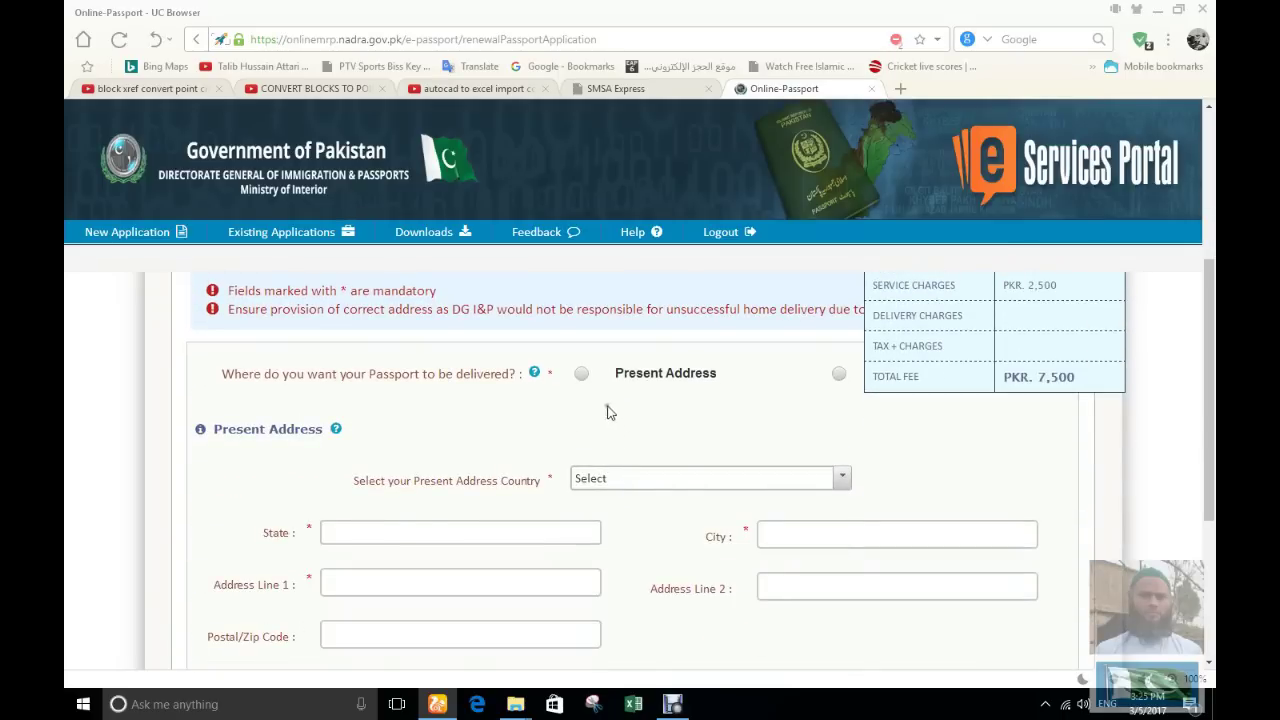
pyautogui.scroll(4, 975, 493)
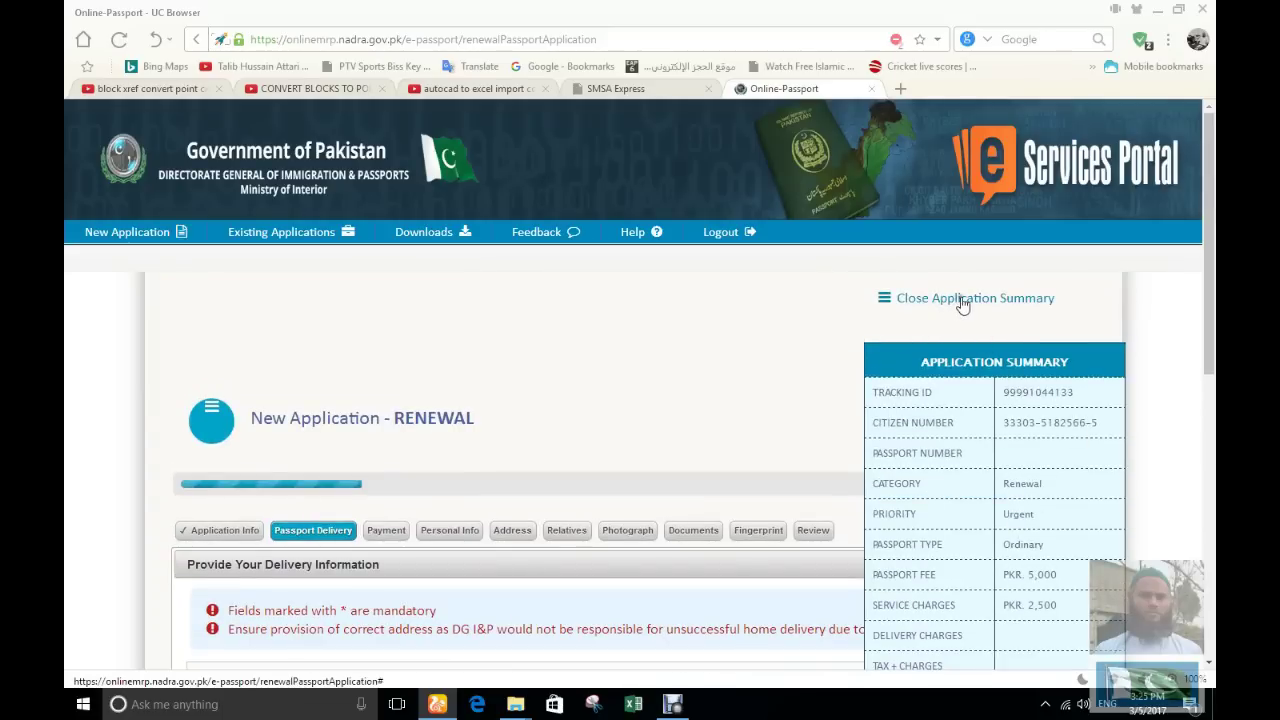
pyautogui.click(963, 302)
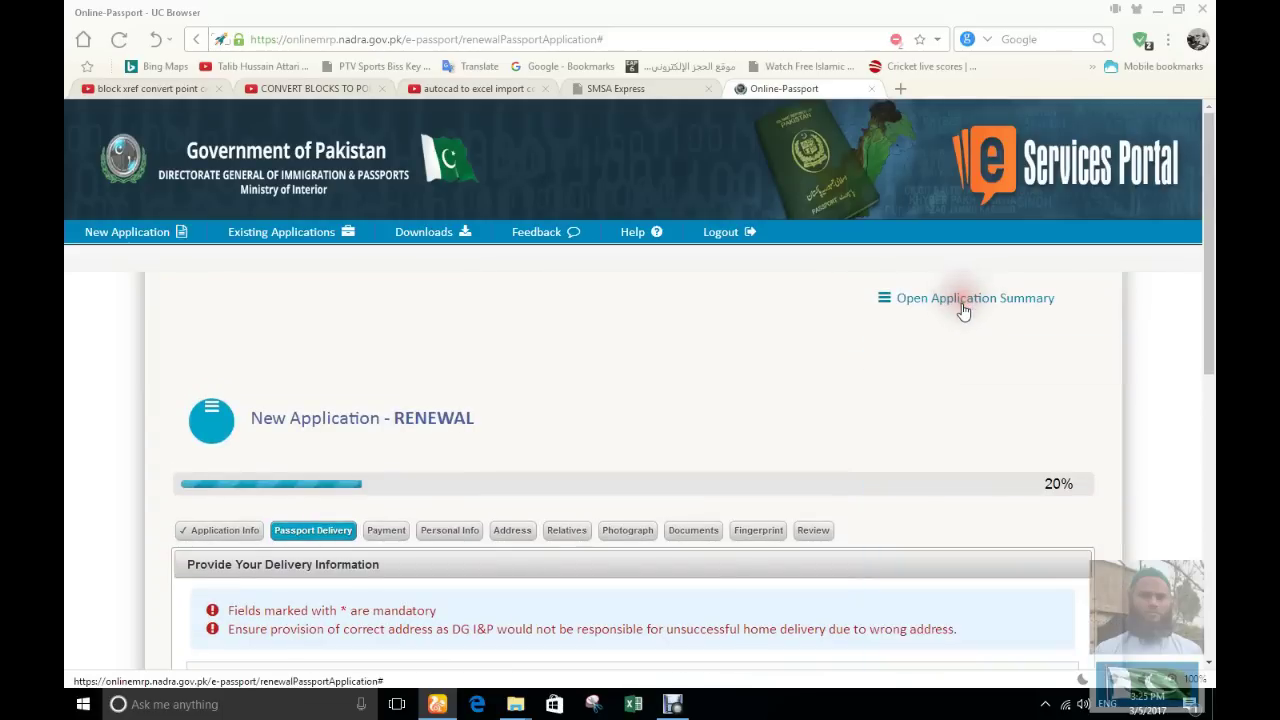
pyautogui.scroll(-1, 900, 450)
pyautogui.scroll(-2, 900, 453)
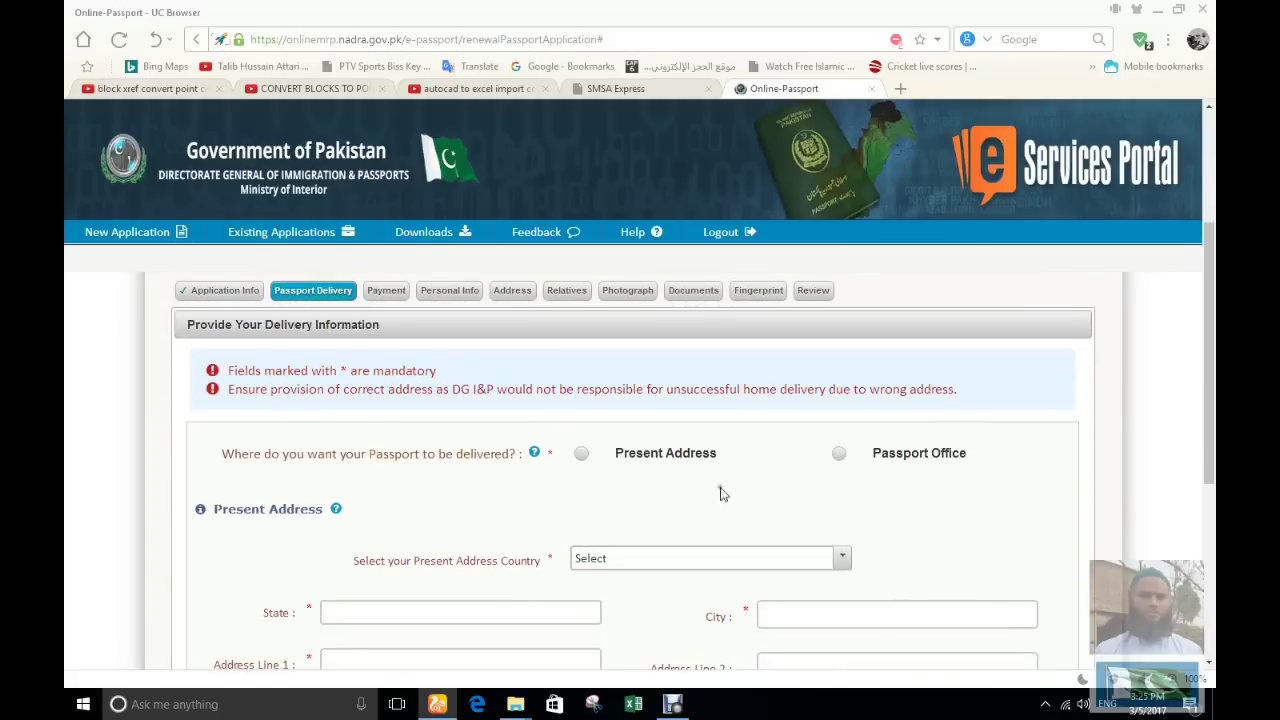
# Deliver to a present address in Saudi Arabia with State filled, then proceed to Payment
pyautogui.click(581, 455)
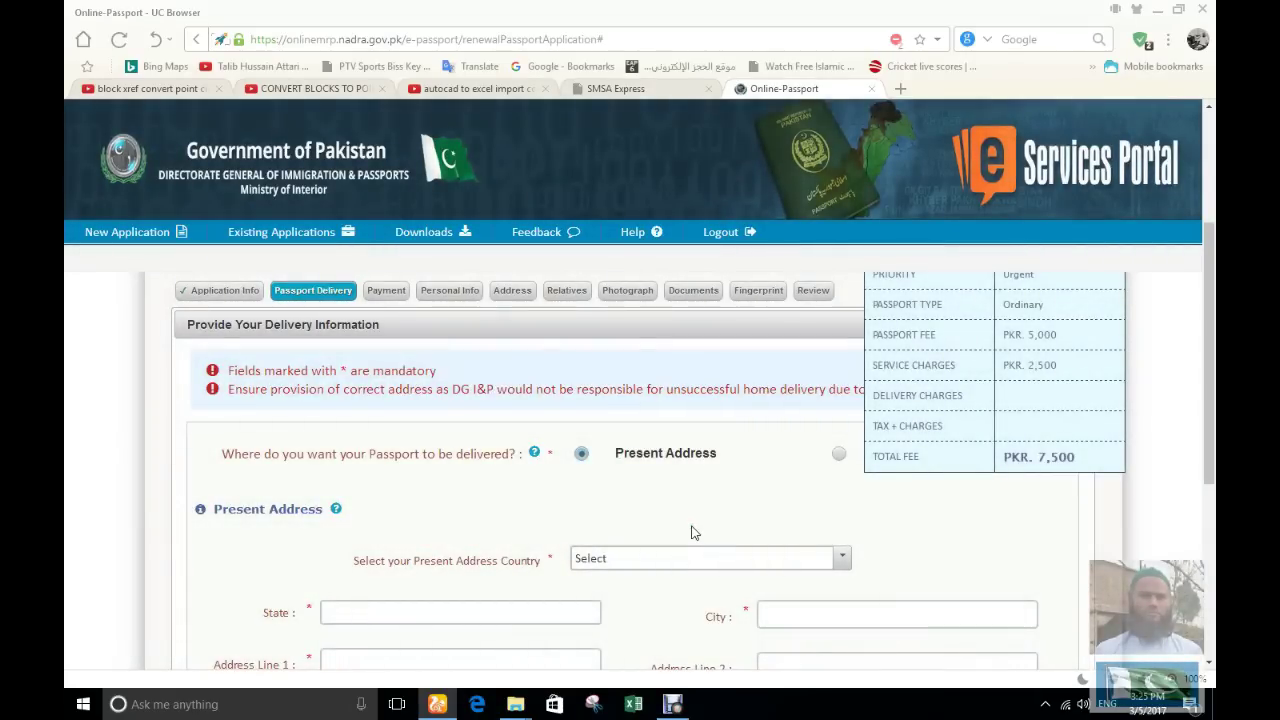
pyautogui.scroll(-2, 695, 533)
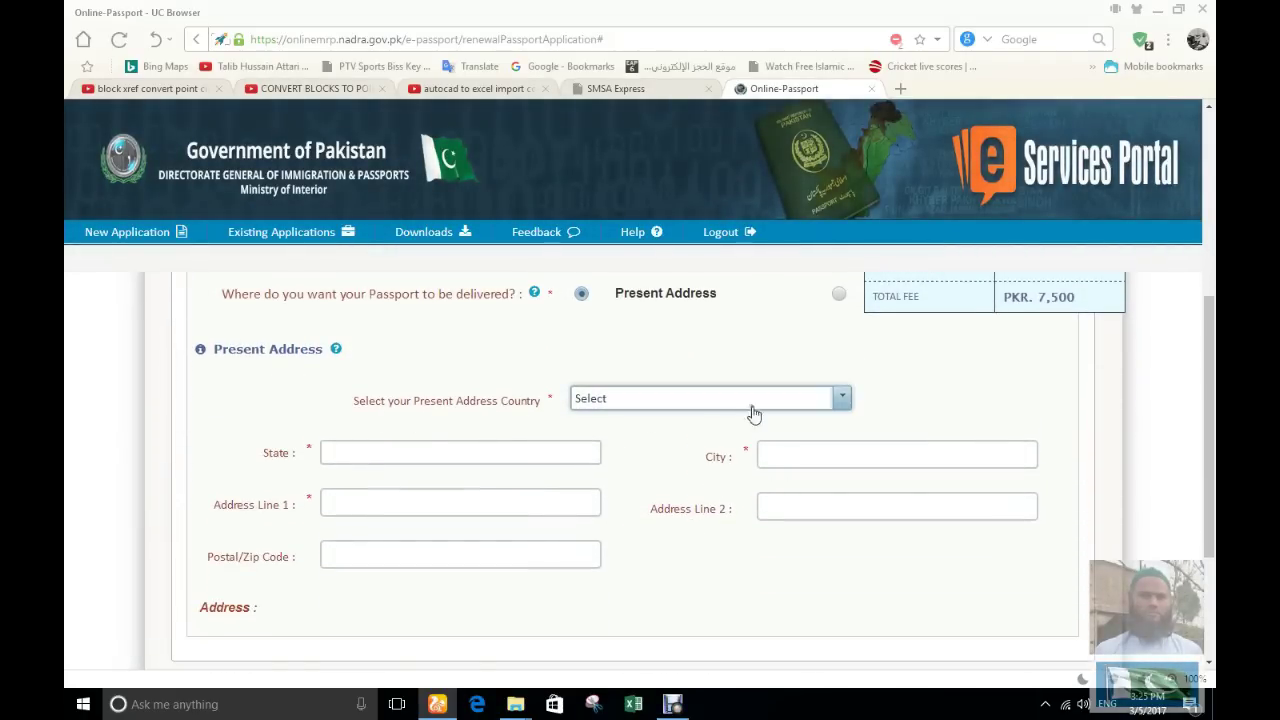
pyautogui.click(843, 400)
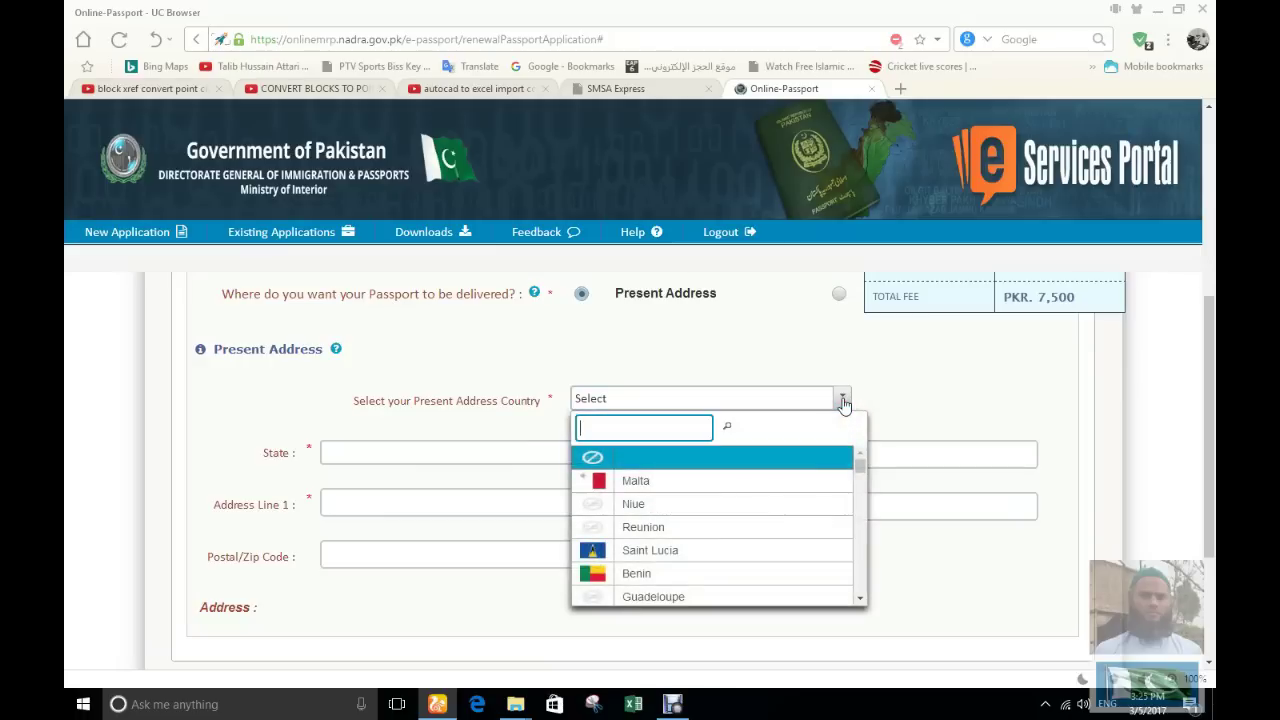
pyautogui.write('SA')
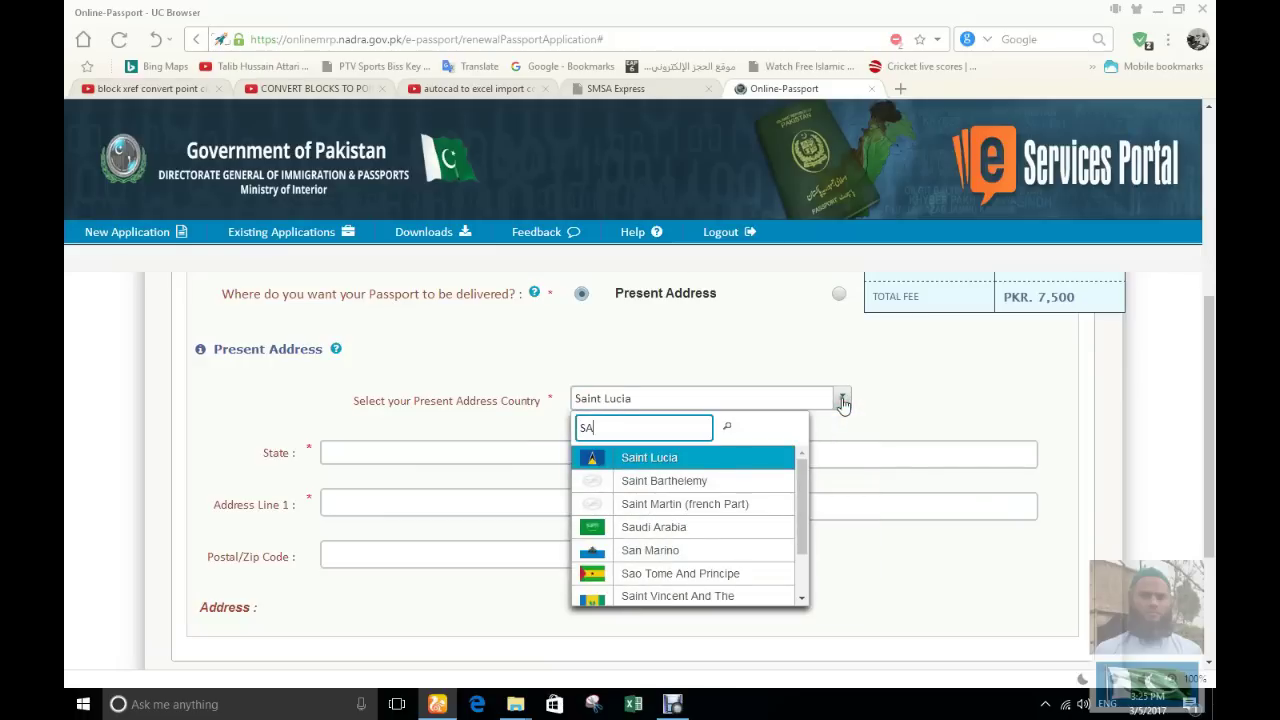
pyautogui.write('U')
pyautogui.click(674, 457)
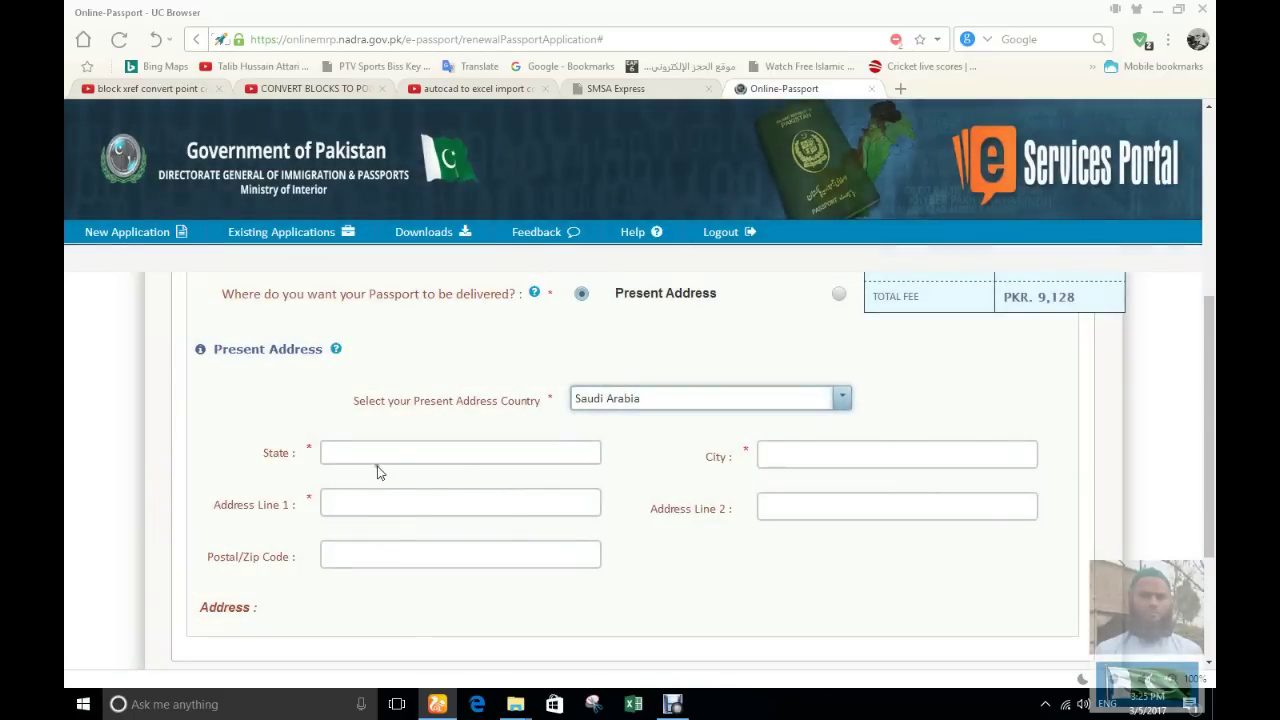
pyautogui.click(340, 453)
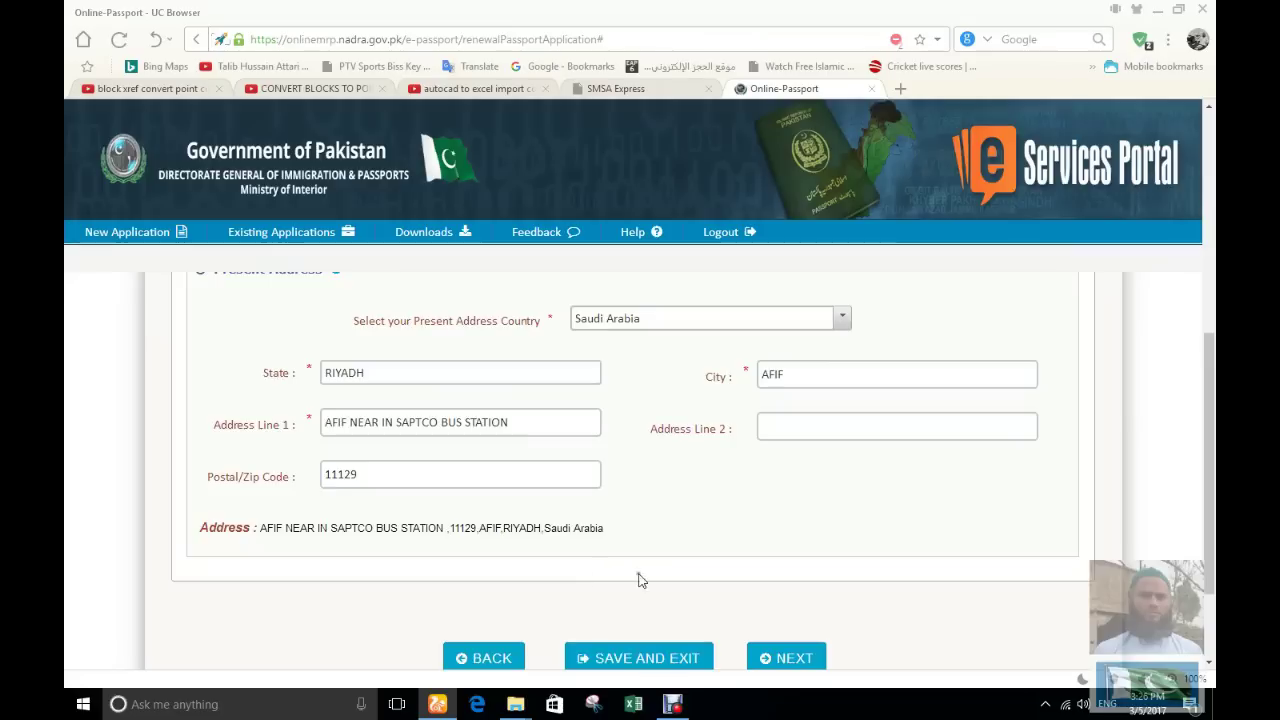
pyautogui.scroll(-2, 640, 580)
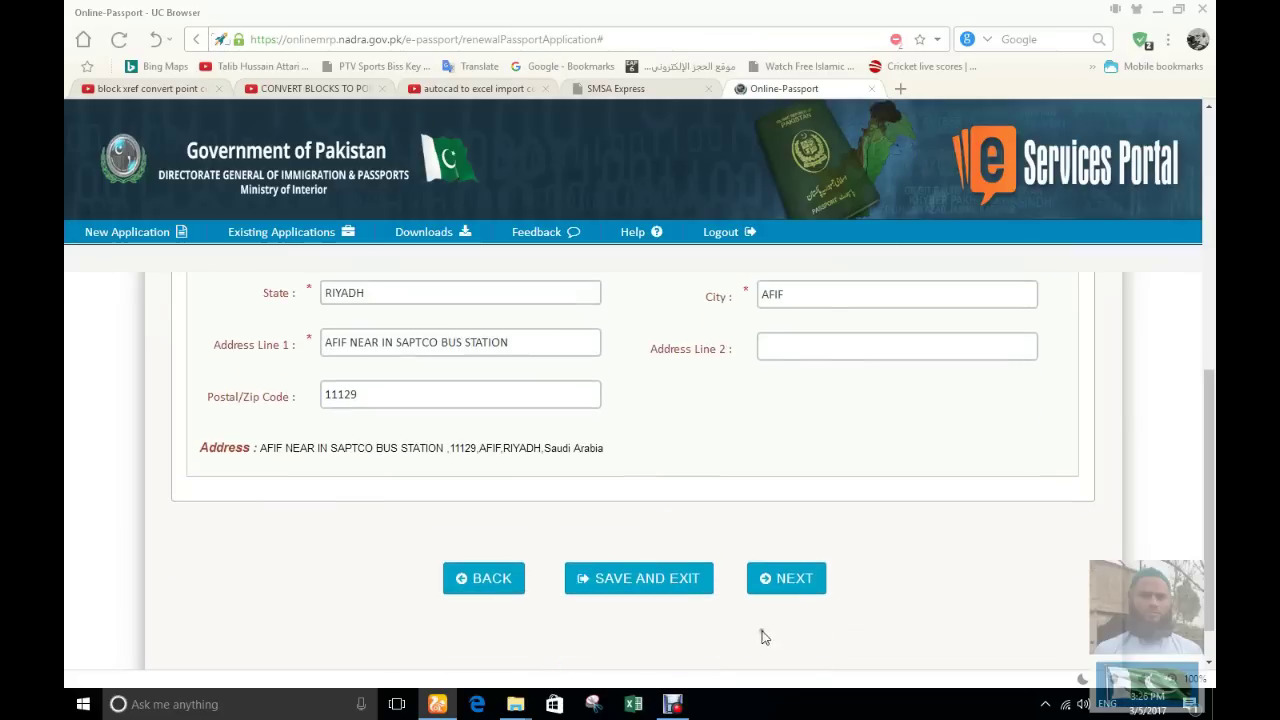
pyautogui.click(794, 583)
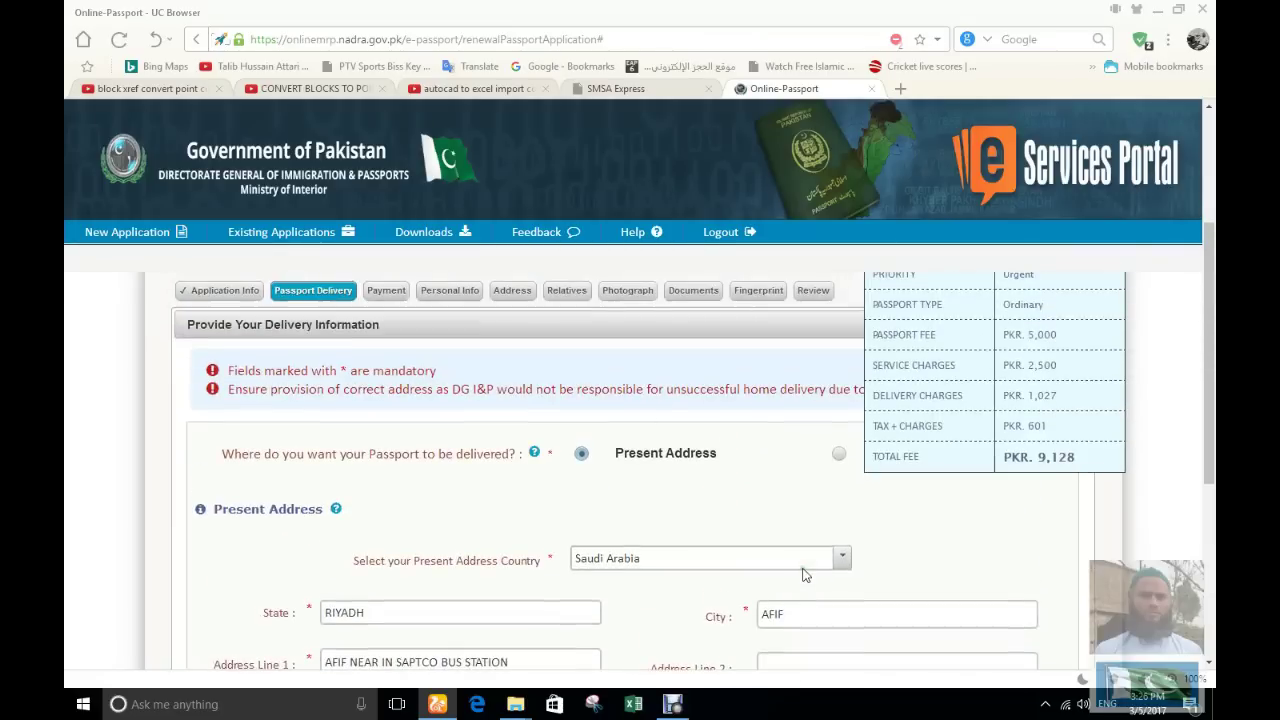
pyautogui.scroll(-5, 805, 575)
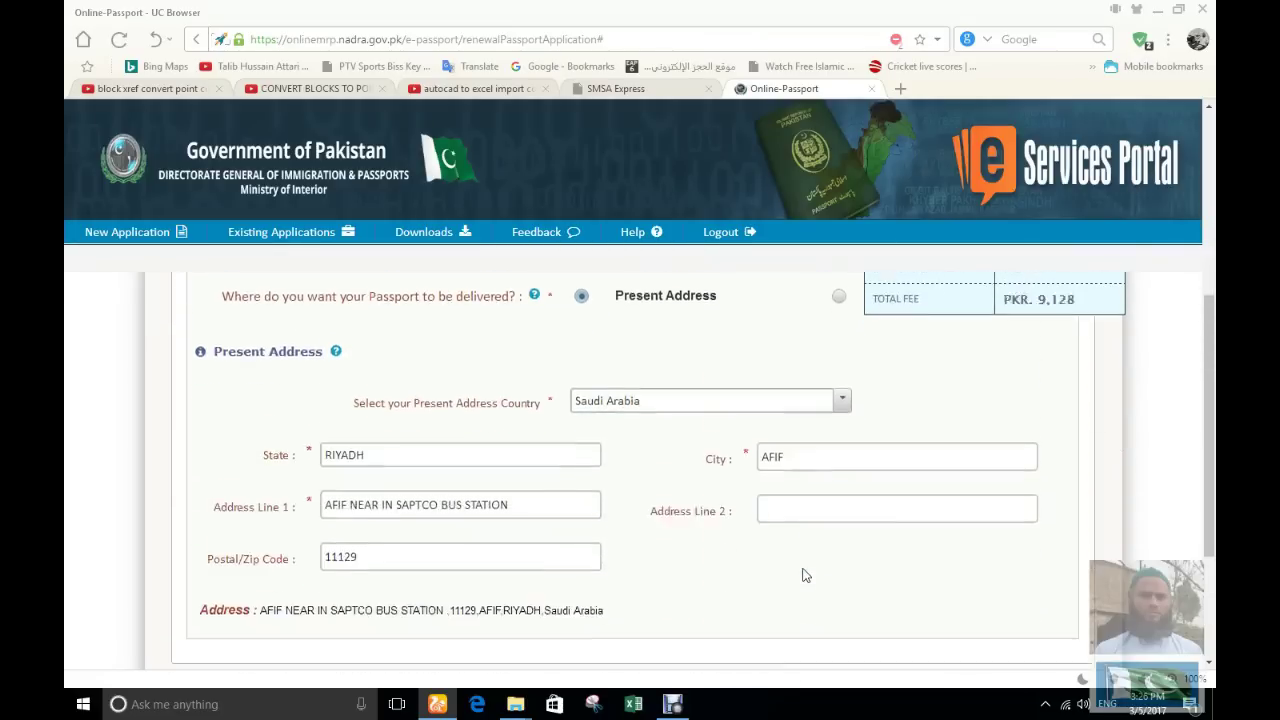
pyautogui.click(780, 533)
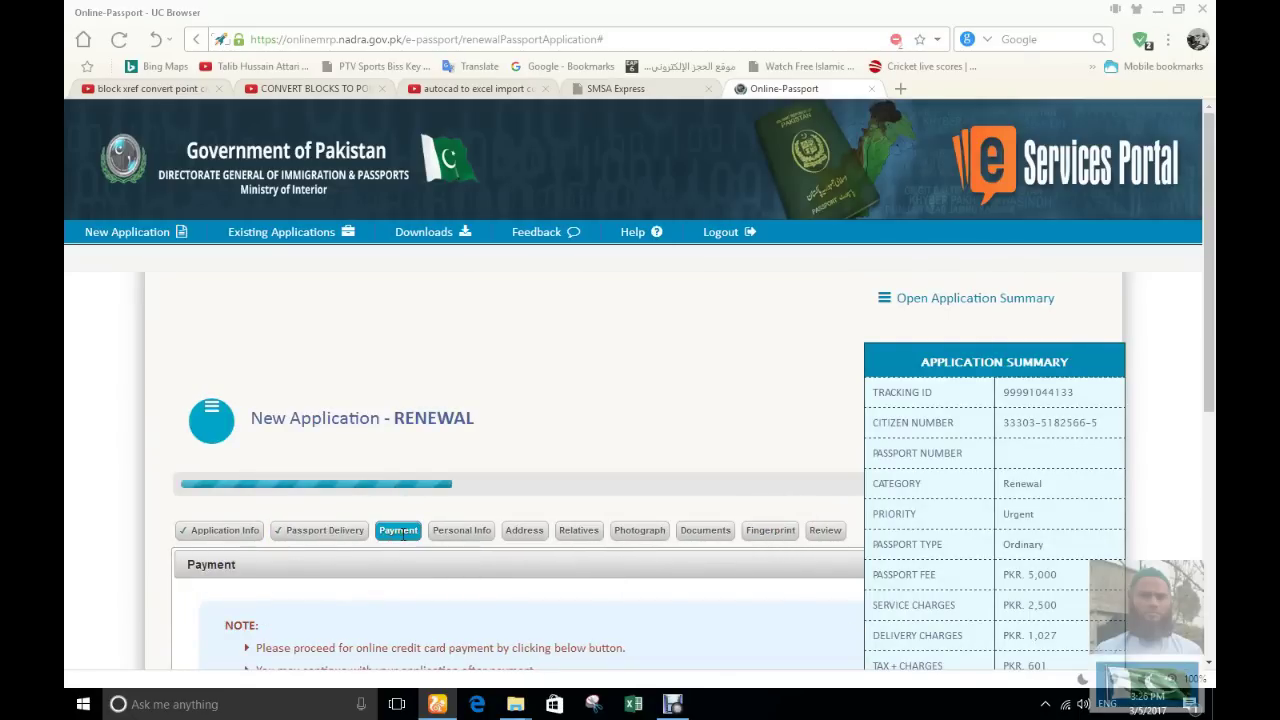
# Show the summary panel again and launch the HBL credit card payment gateway
pyautogui.click(940, 300)
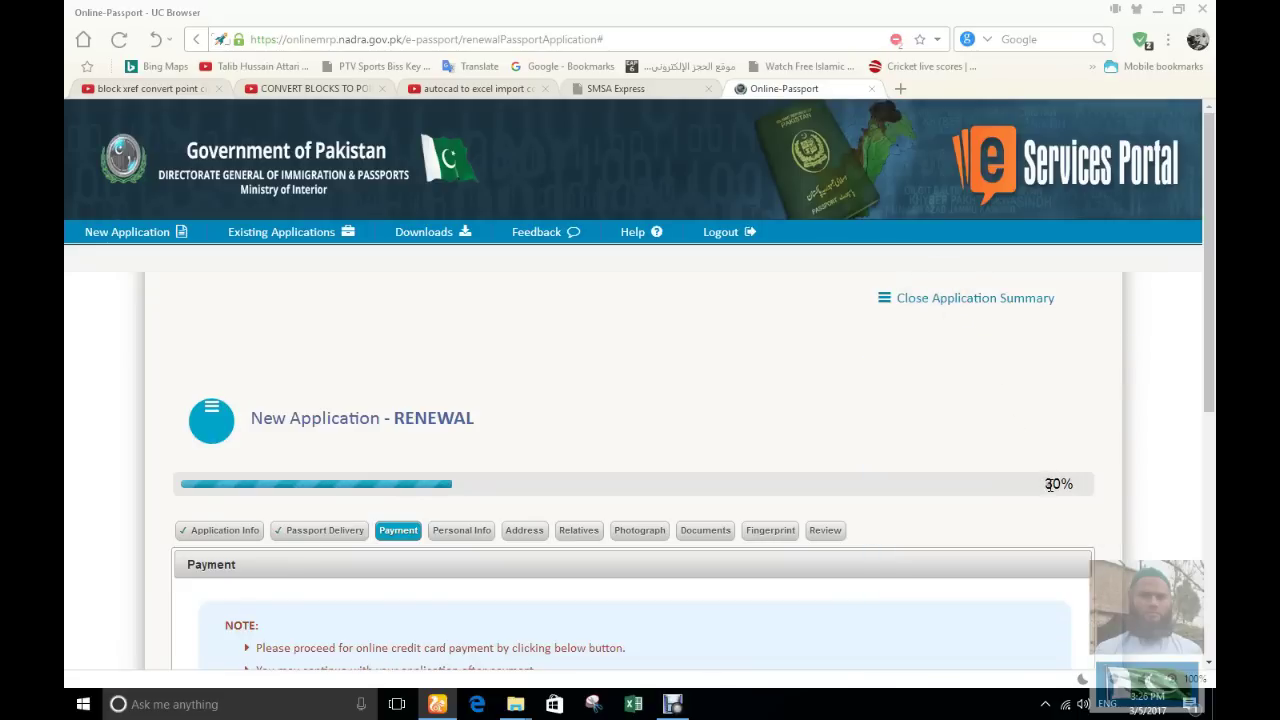
pyautogui.scroll(-3, 650, 470)
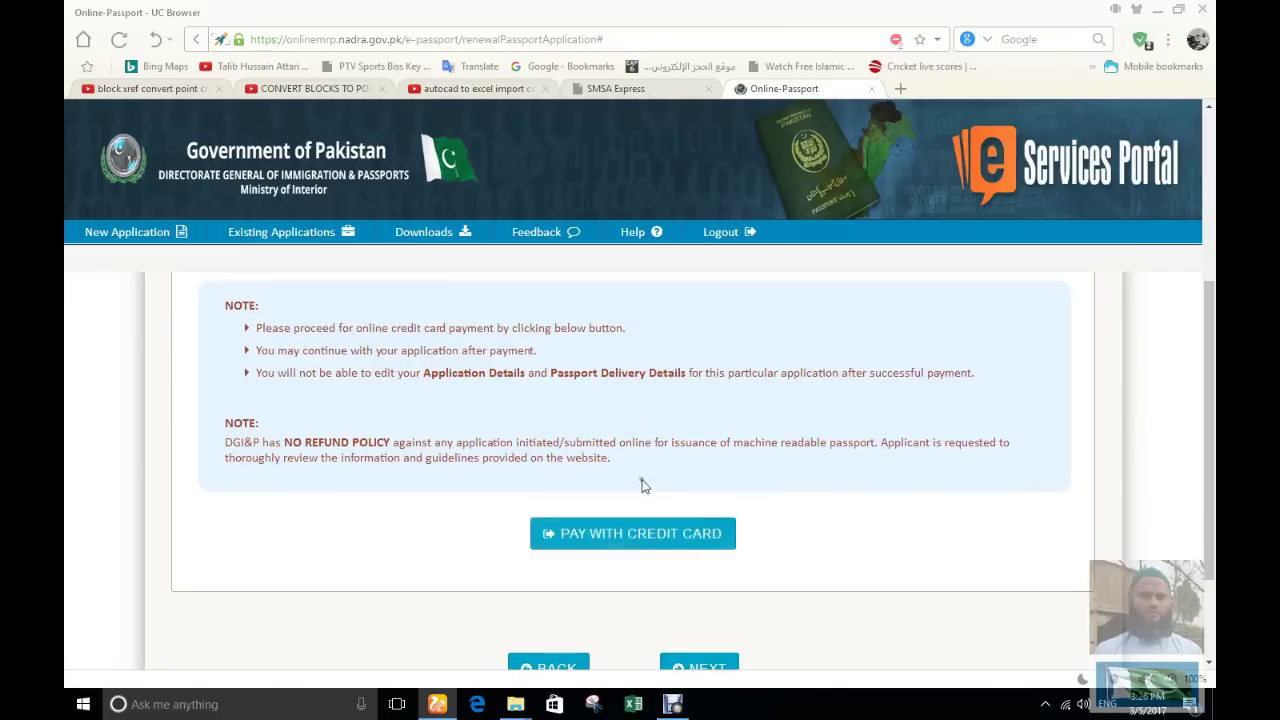
pyautogui.scroll(2, 631, 470)
pyautogui.scroll(-1, 631, 472)
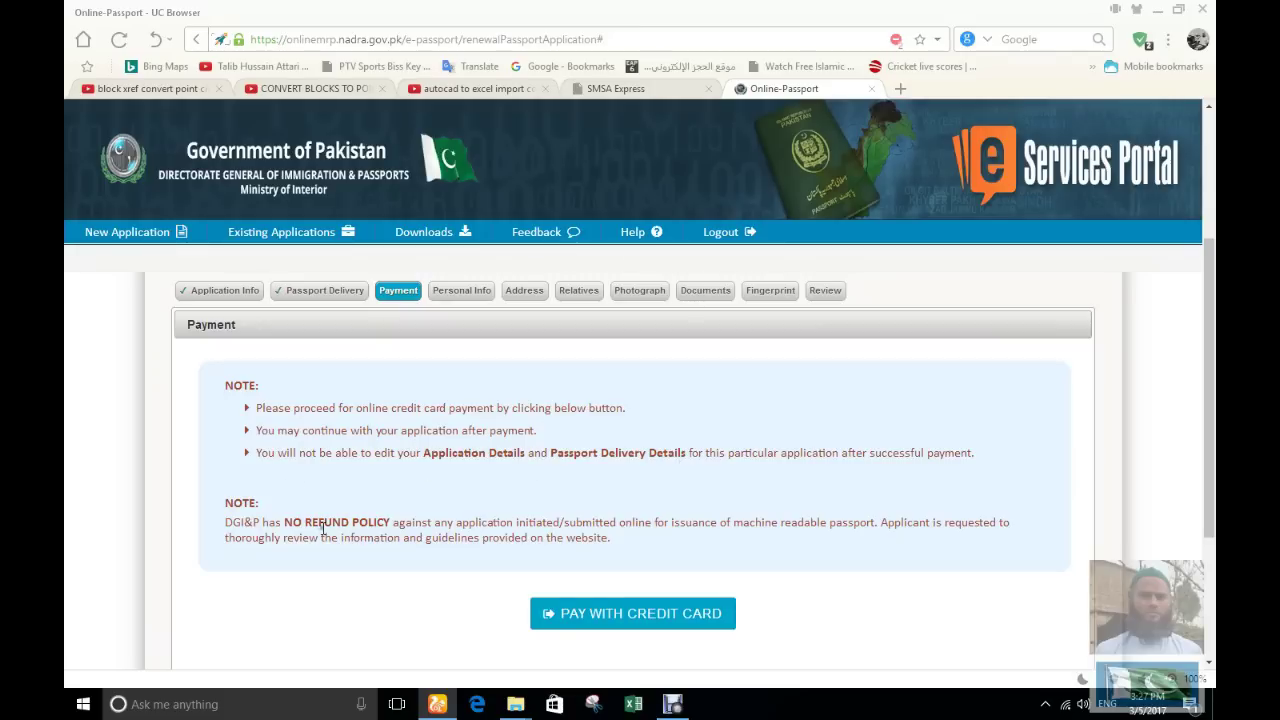
pyautogui.scroll(-2, 548, 514)
pyautogui.scroll(4, 555, 525)
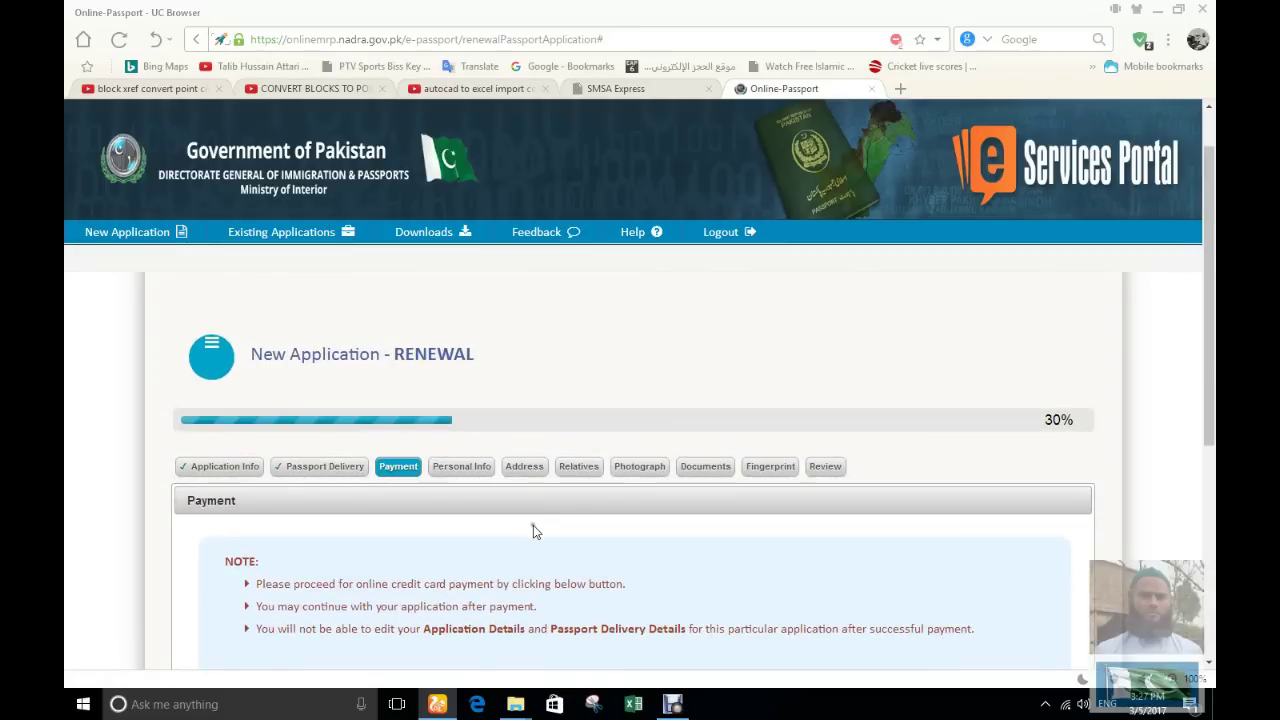
pyautogui.scroll(-1, 728, 568)
pyautogui.scroll(-3, 784, 610)
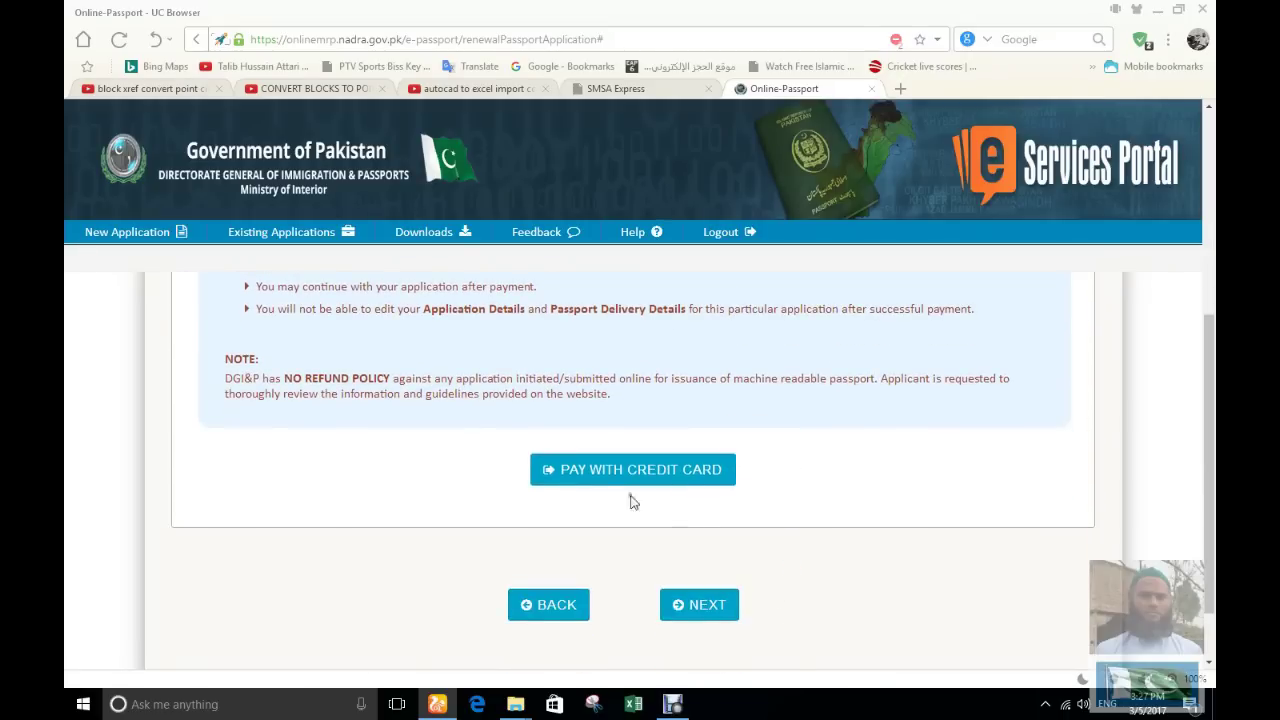
pyautogui.click(605, 472)
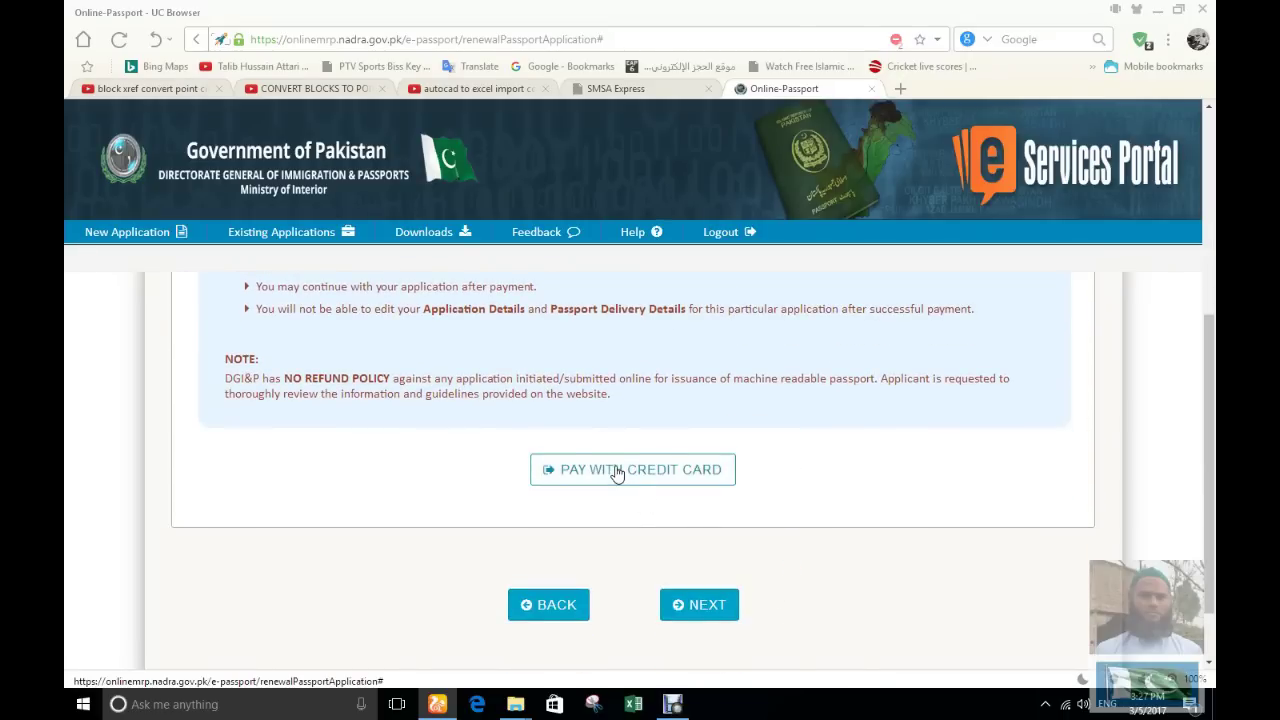
pyautogui.click(617, 472)
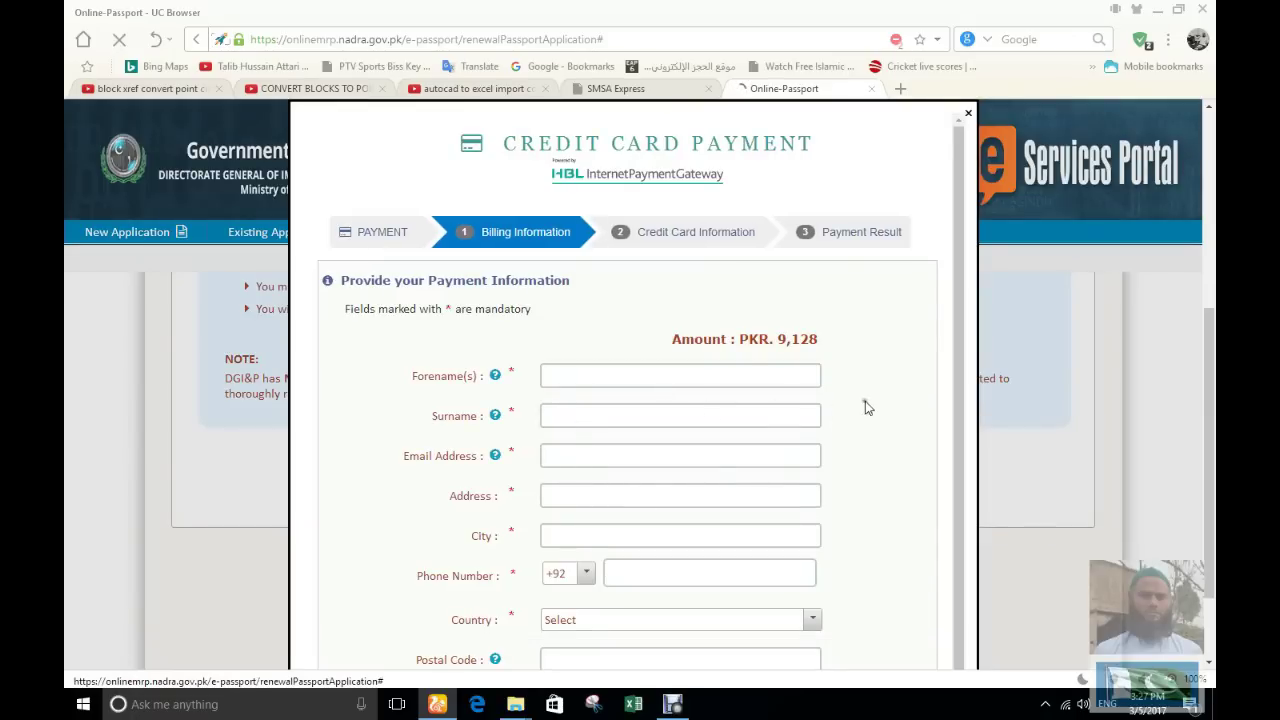
# Pay with a Visa card, entering its number, security code and expiry date
pyautogui.scroll(-1, 858, 411)
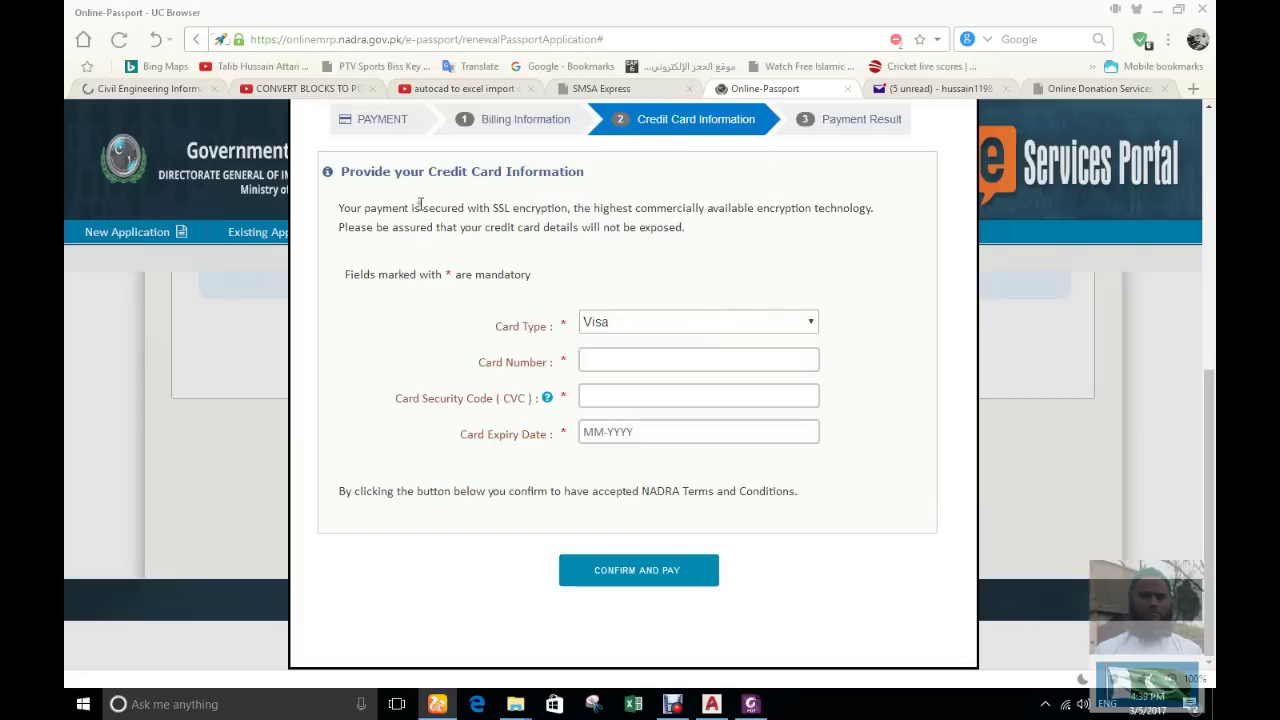
pyautogui.scroll(3, 420, 206)
pyautogui.scroll(-3, 672, 380)
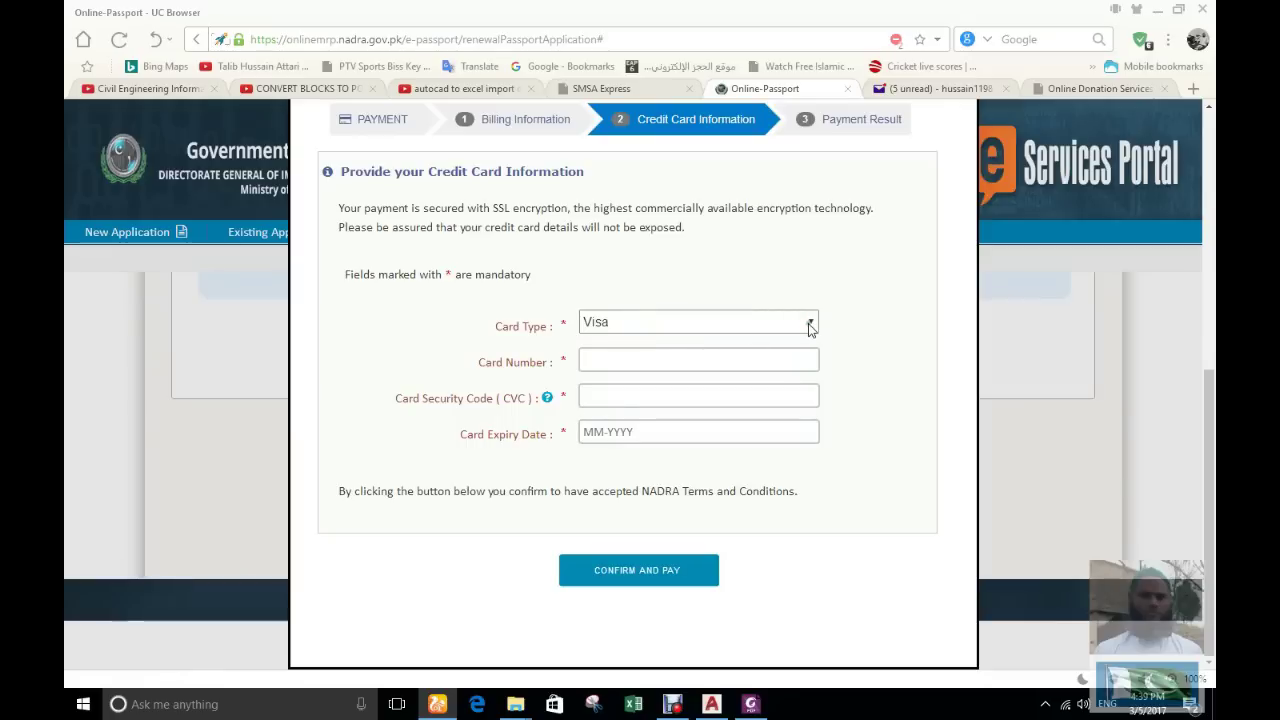
pyautogui.click(813, 321)
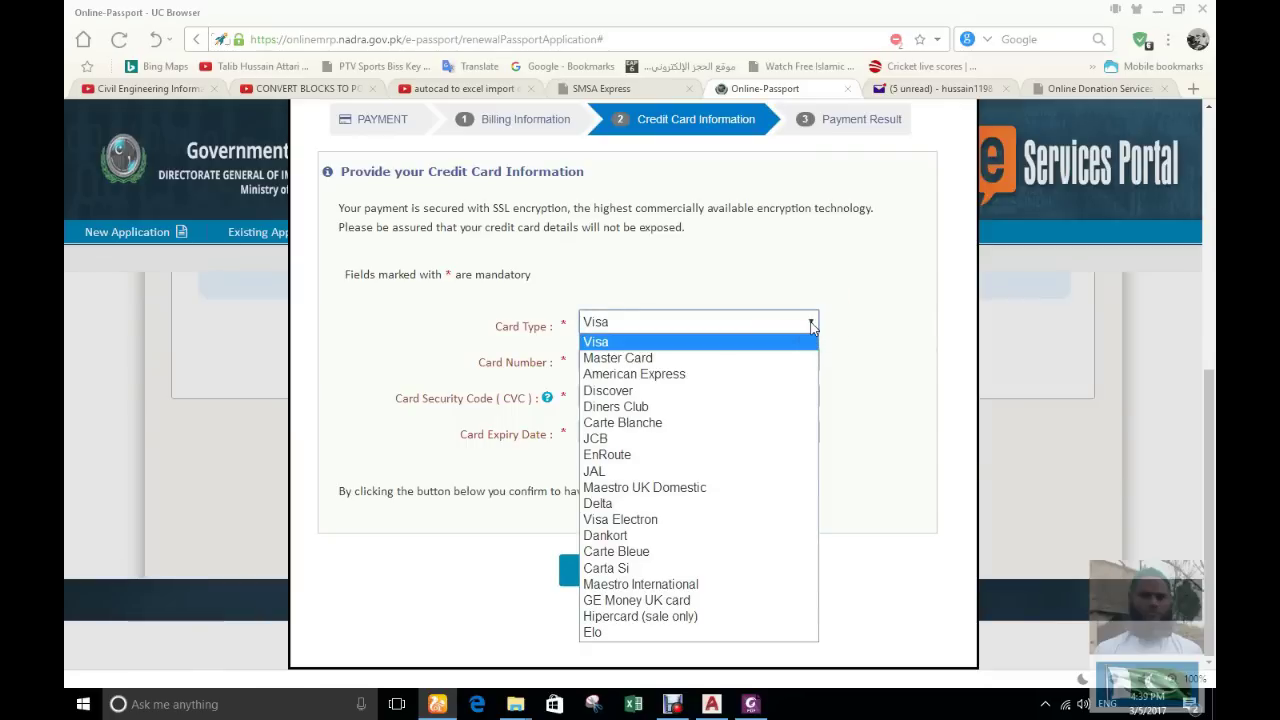
pyautogui.click(600, 342)
pyautogui.click(613, 360)
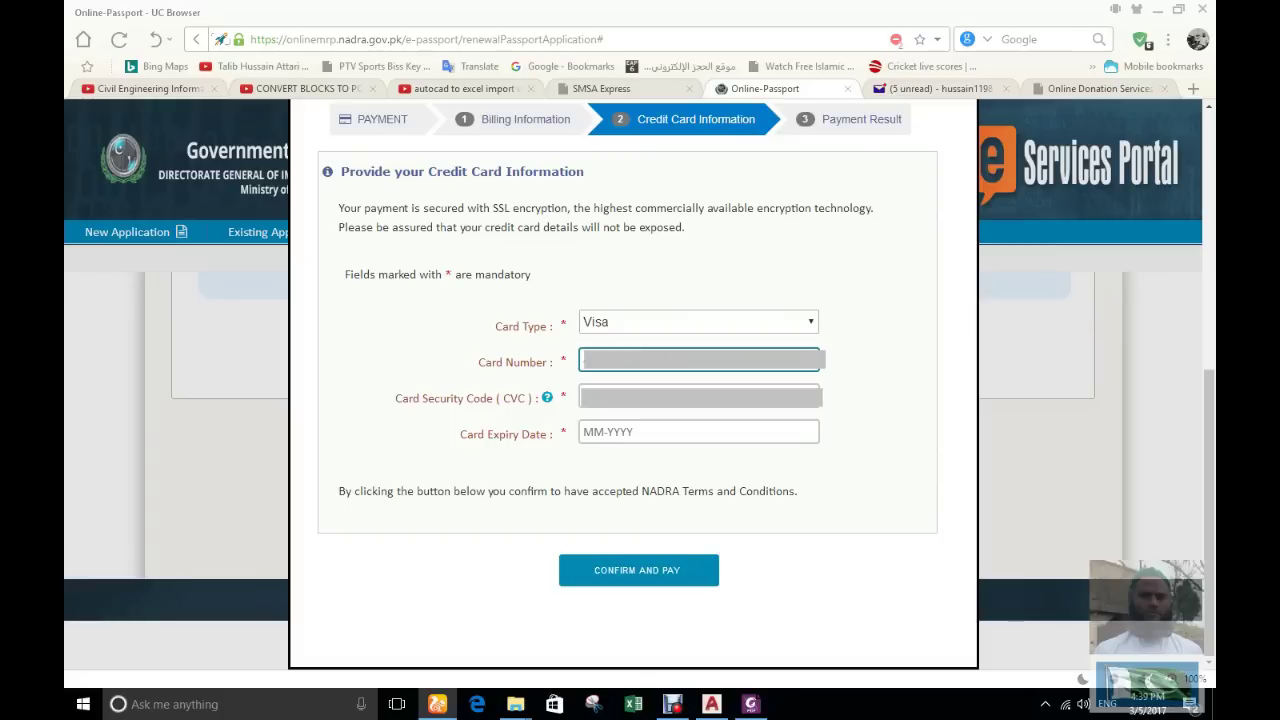
pyautogui.click(653, 405)
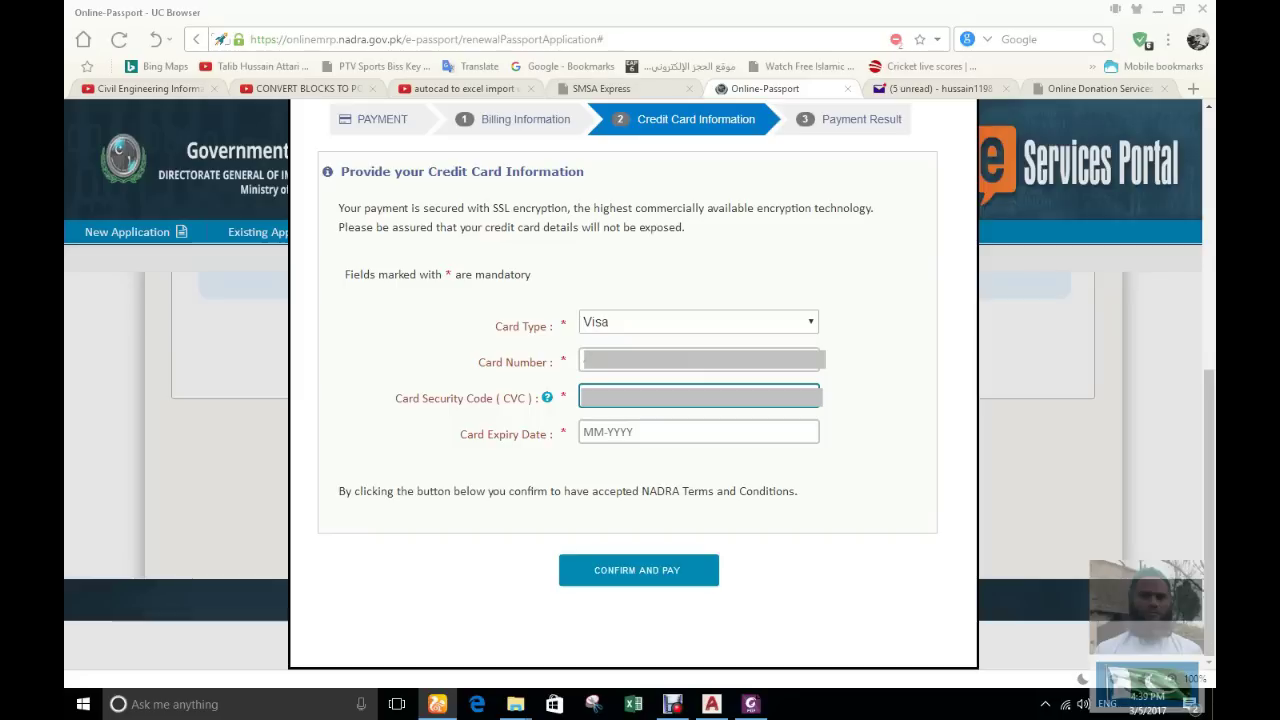
pyautogui.click(645, 430)
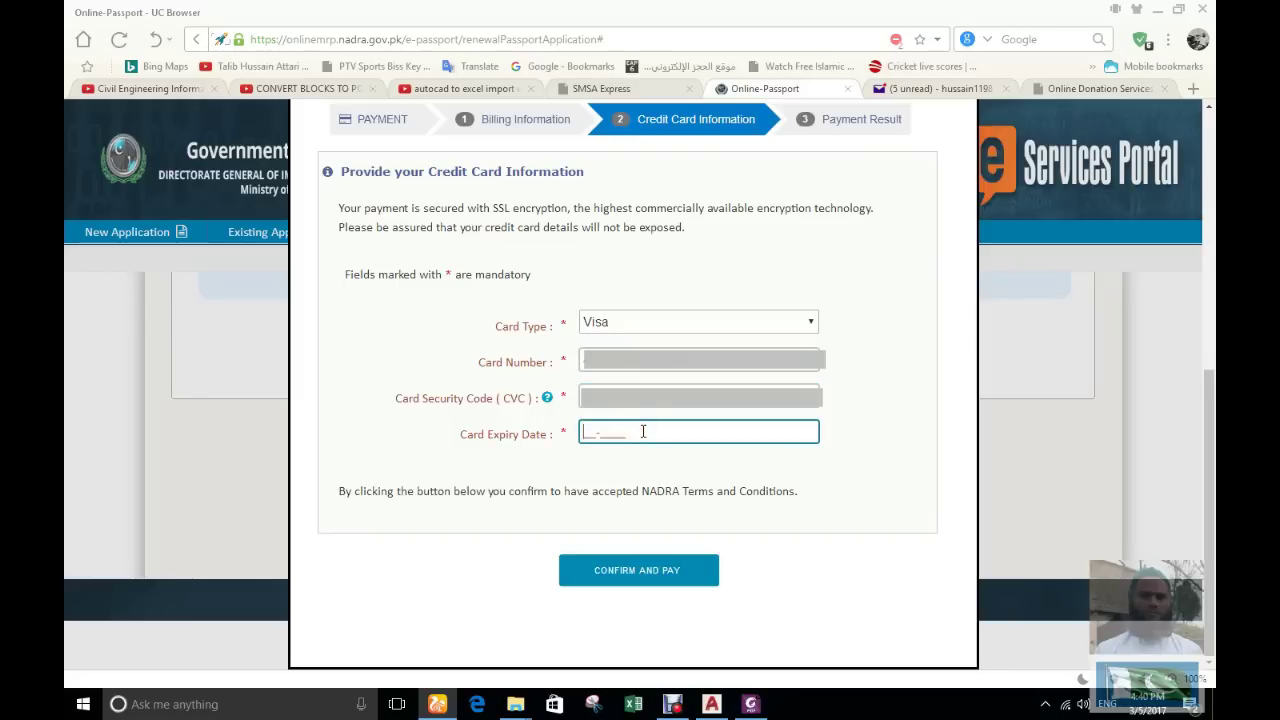
pyautogui.write('05-2019')
pyautogui.click(627, 577)
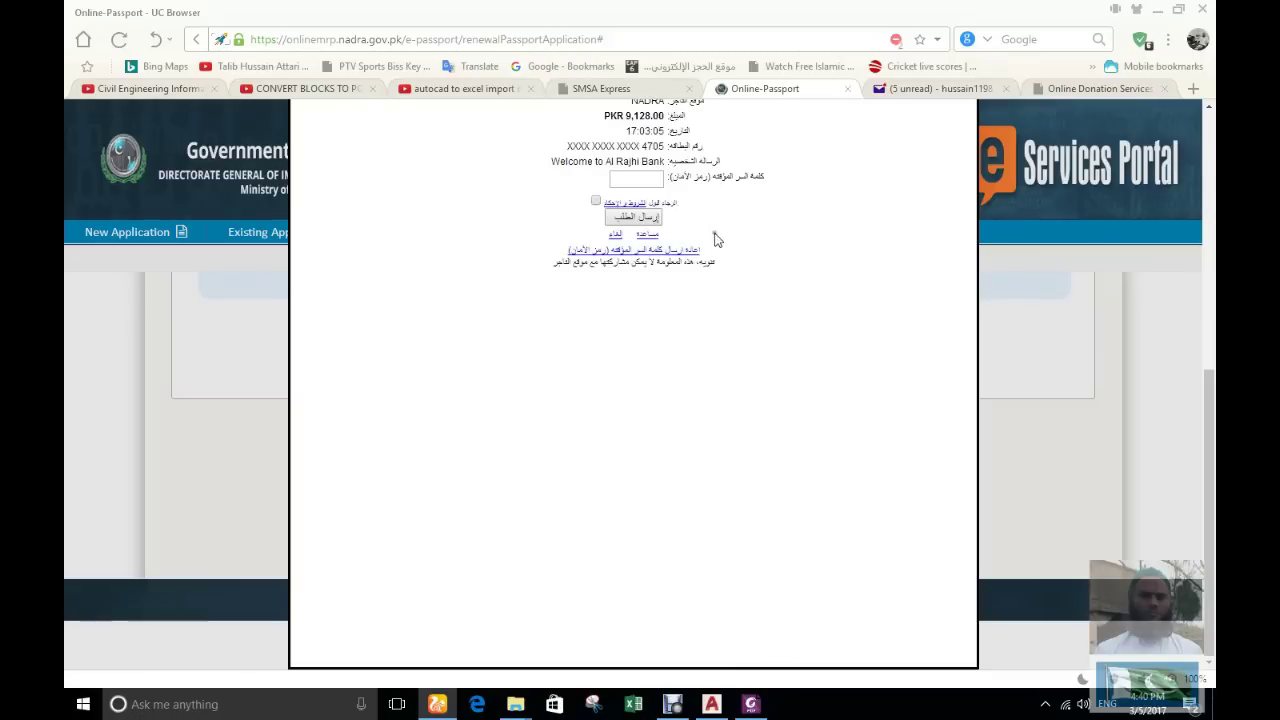
# Accept the bank's terms, enter the security password and authorise the PKR 9,128 payment
pyautogui.click(596, 200)
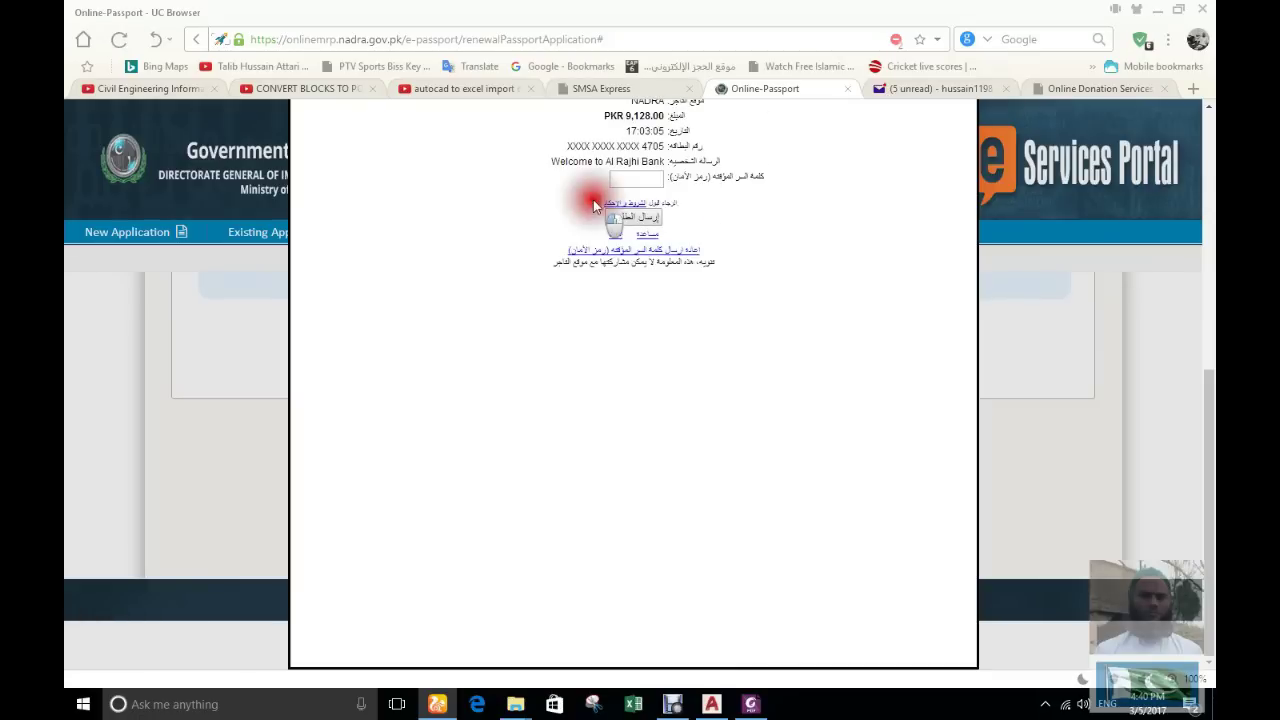
pyautogui.click(631, 182)
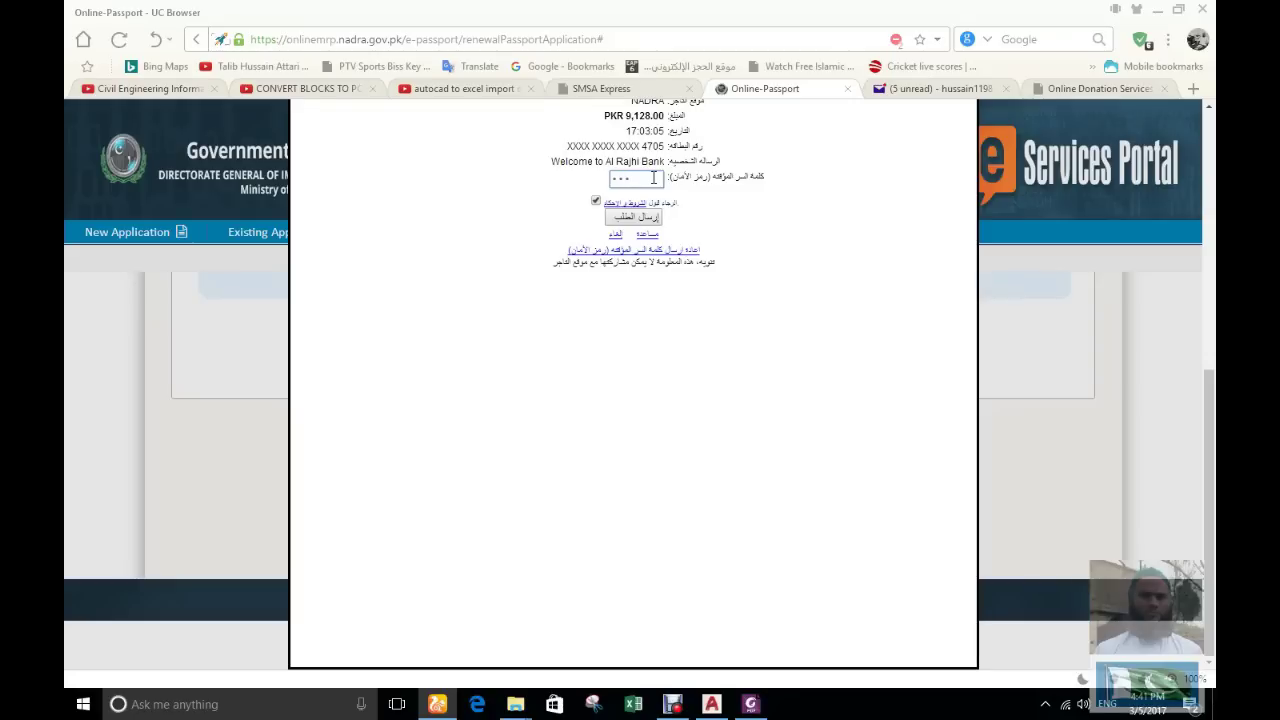
pyautogui.click(633, 217)
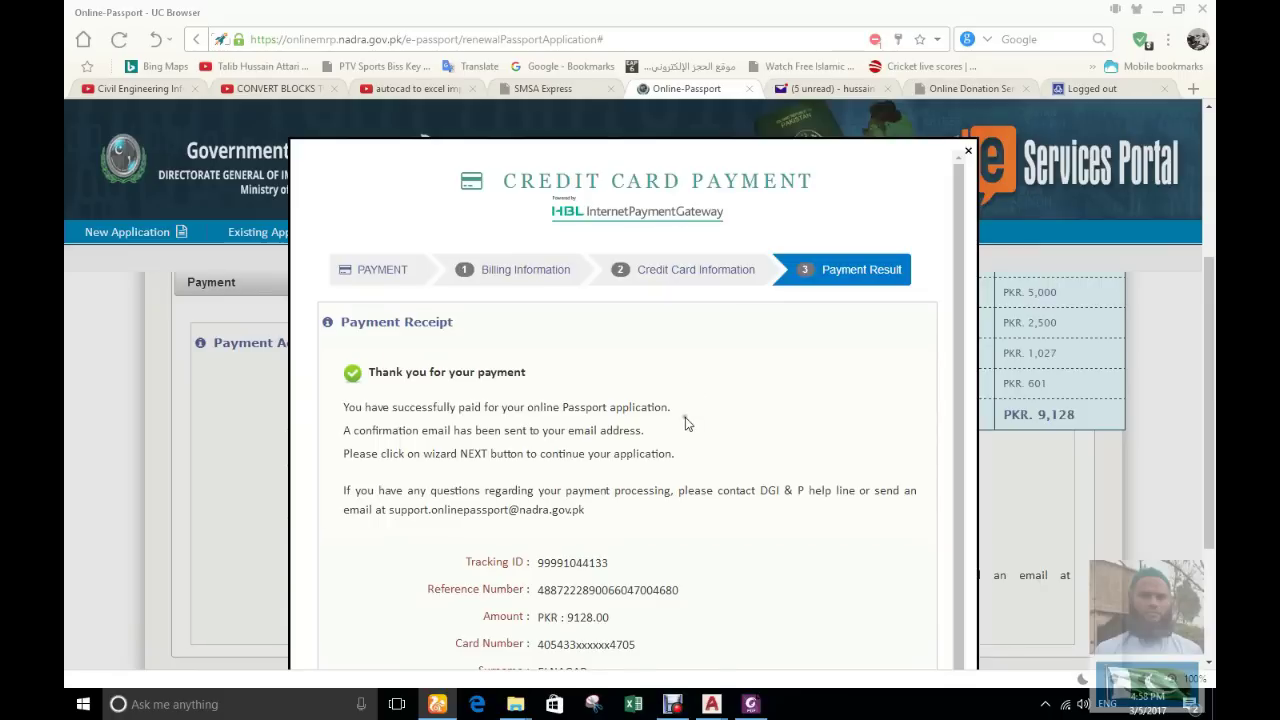
# Print the payment receipt
pyautogui.scroll(-2, 687, 423)
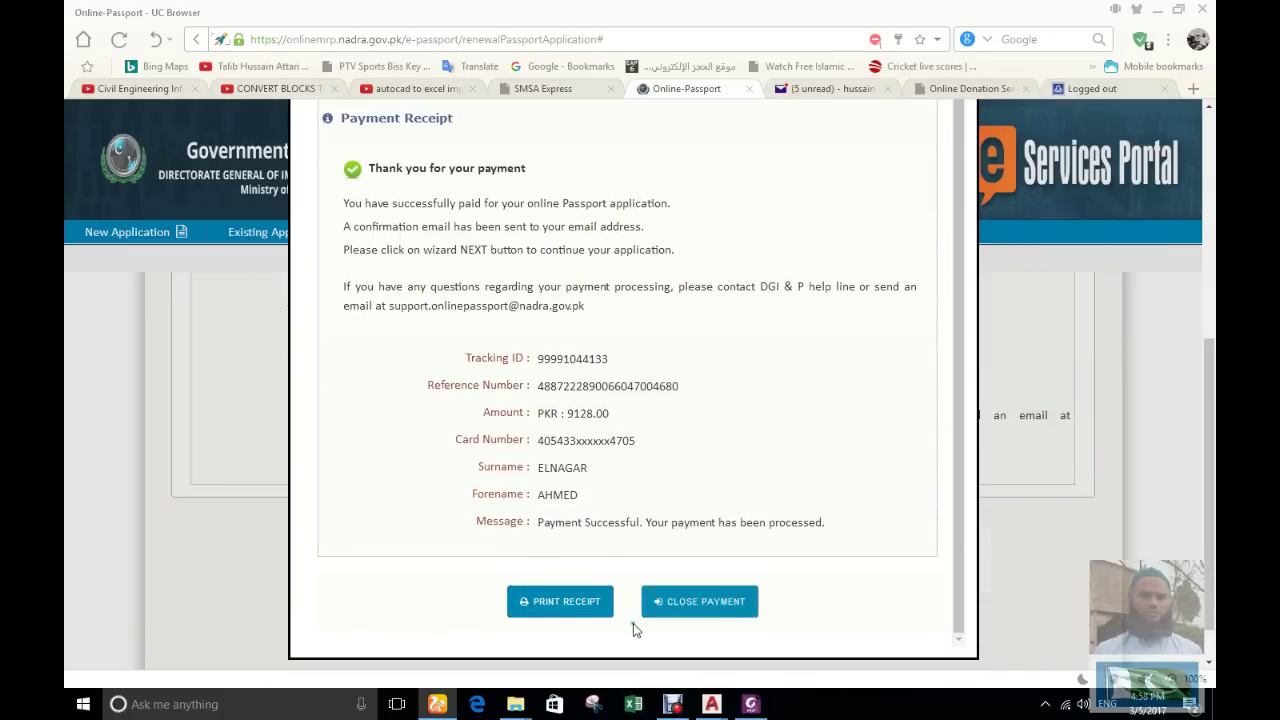
pyautogui.click(570, 607)
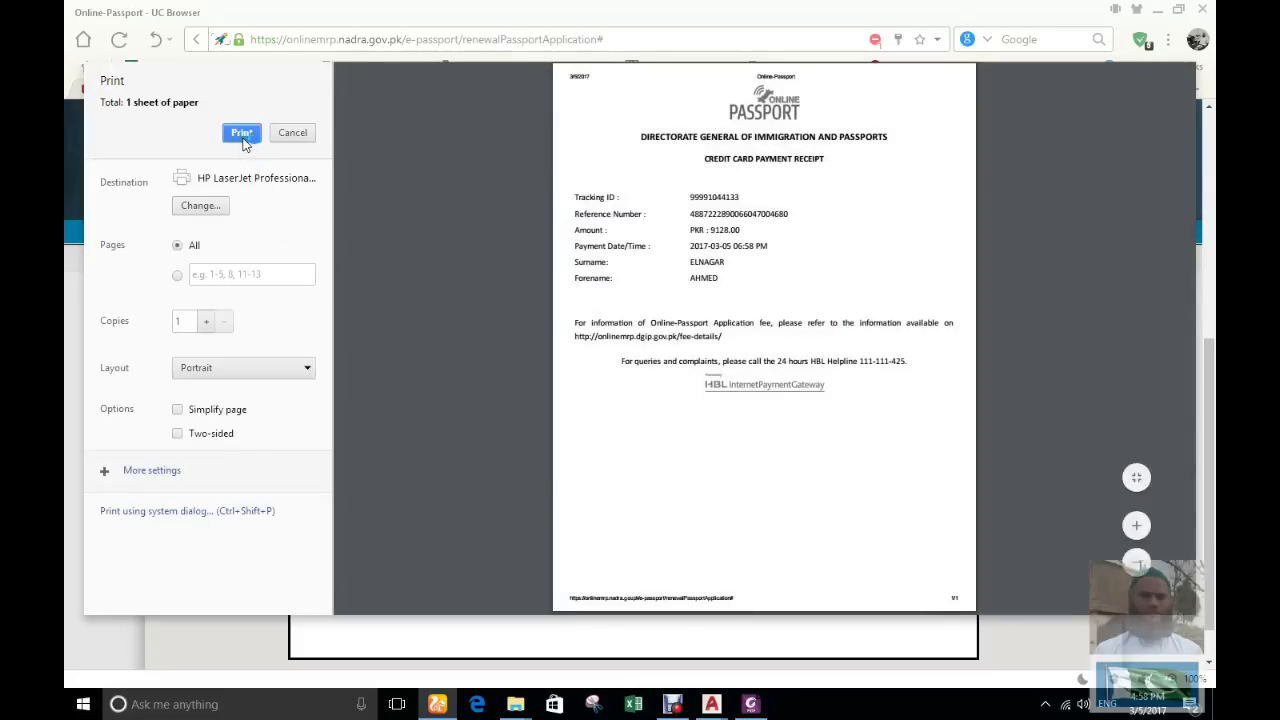
pyautogui.click(241, 133)
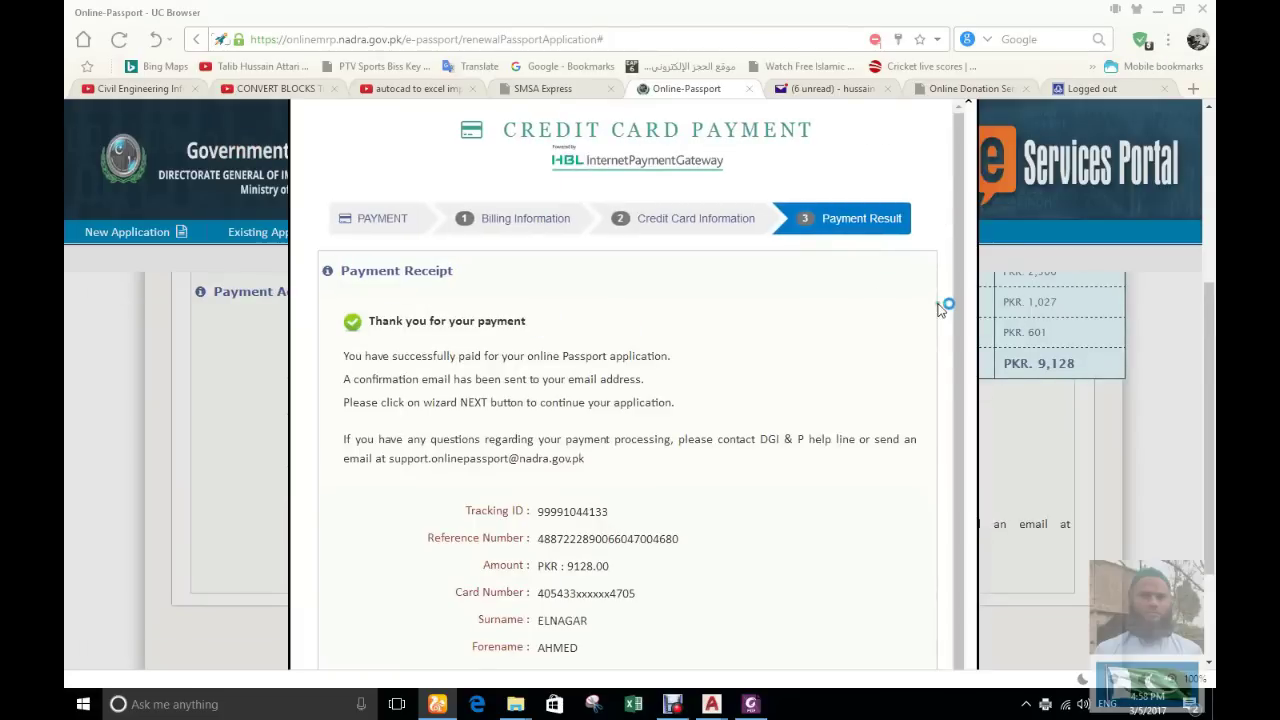
# Close the payment window and continue past the Payment Acknowledgment to Personal Info
pyautogui.scroll(-5, 940, 310)
pyautogui.click(685, 557)
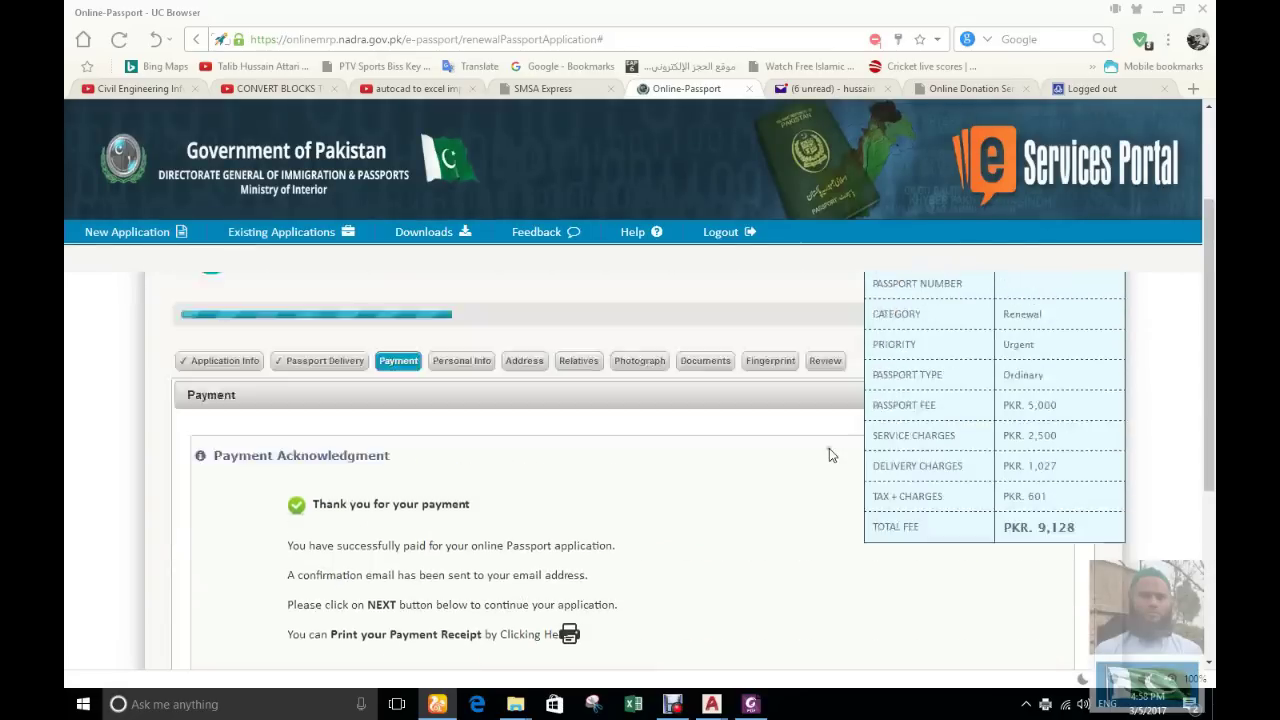
pyautogui.scroll(-6, 750, 490)
pyautogui.click(697, 542)
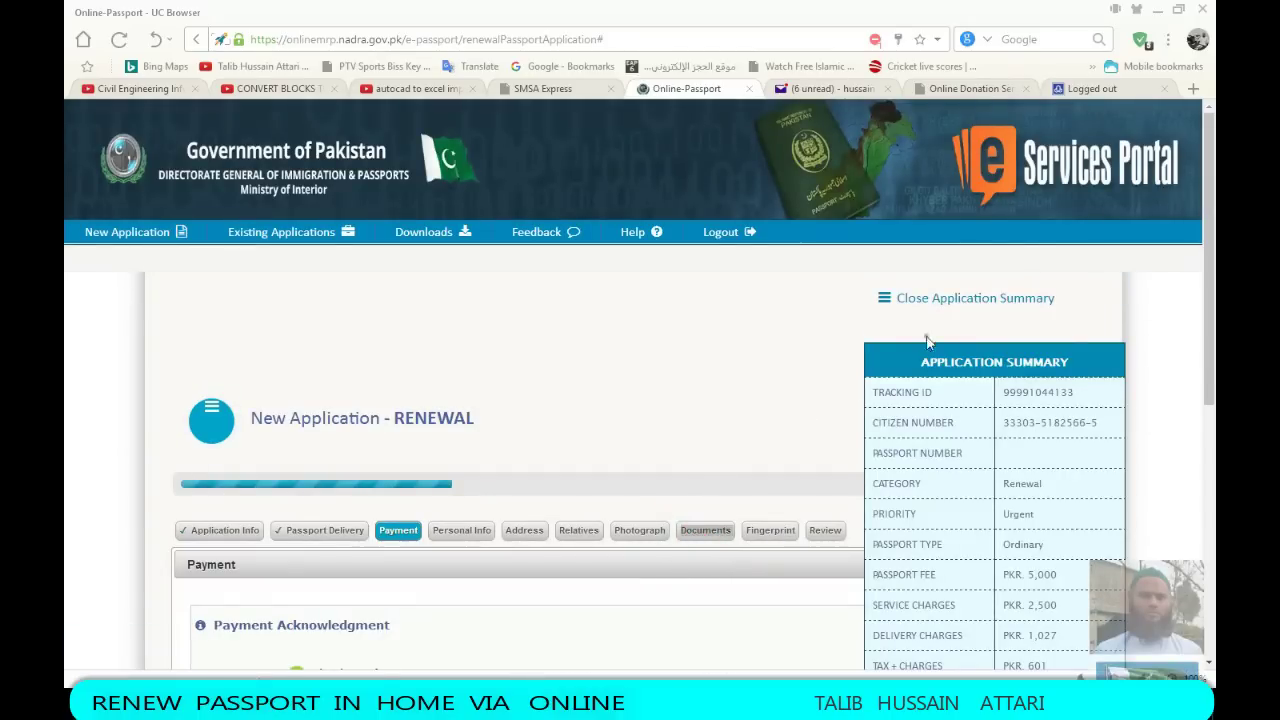
pyautogui.scroll(-5, 625, 500)
pyautogui.click(699, 637)
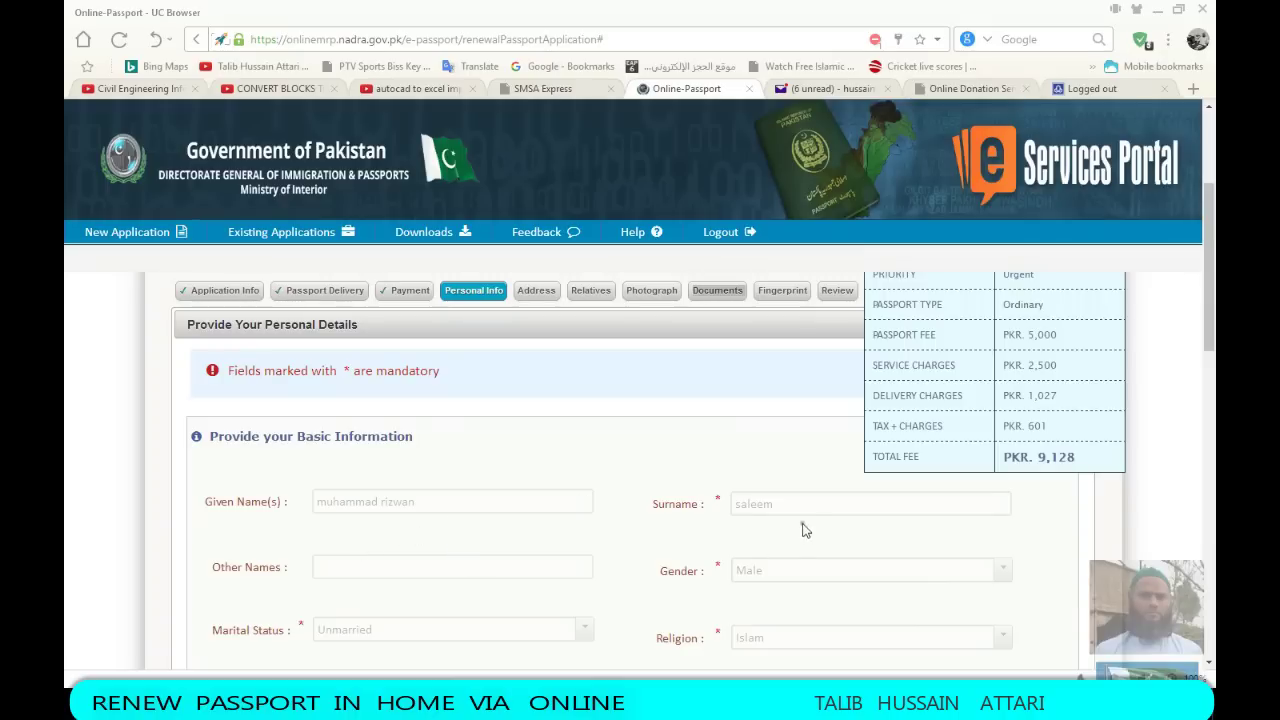
# Scroll to Contact Information and open the mobile number country code list
pyautogui.scroll(-1, 700, 526)
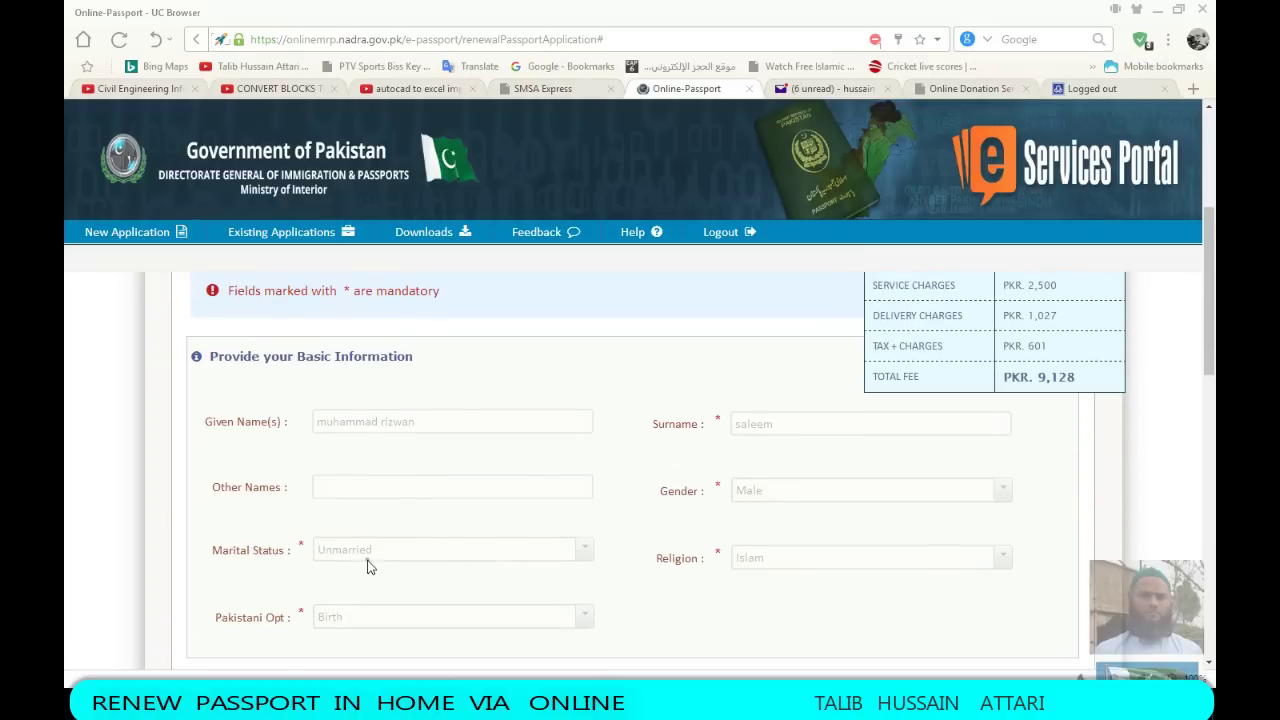
pyautogui.scroll(-2, 608, 486)
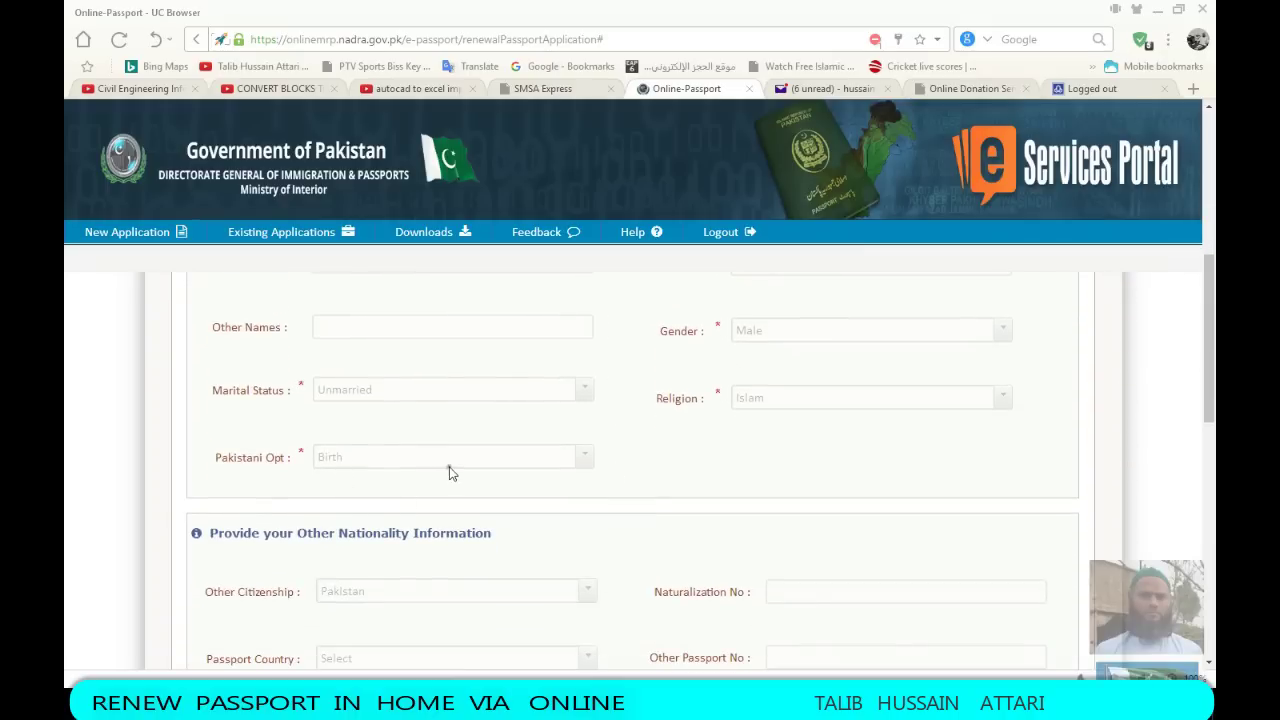
pyautogui.scroll(-2, 449, 473)
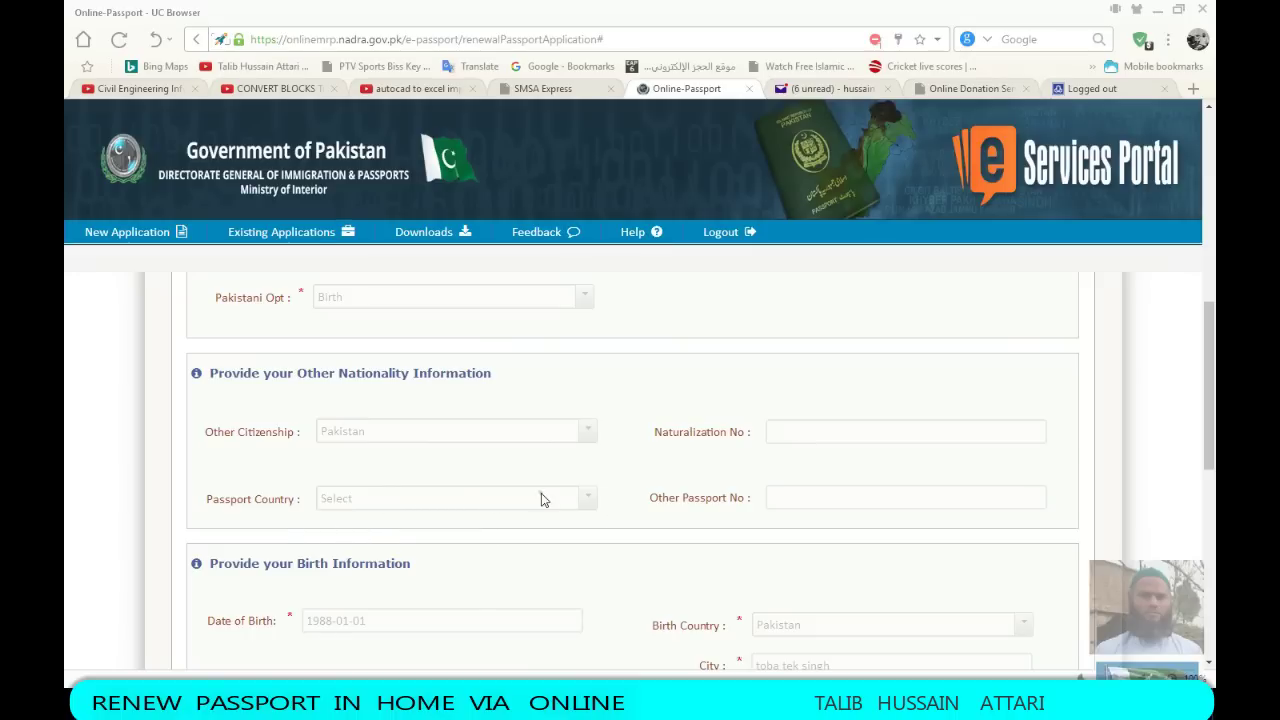
pyautogui.scroll(-2, 537, 440)
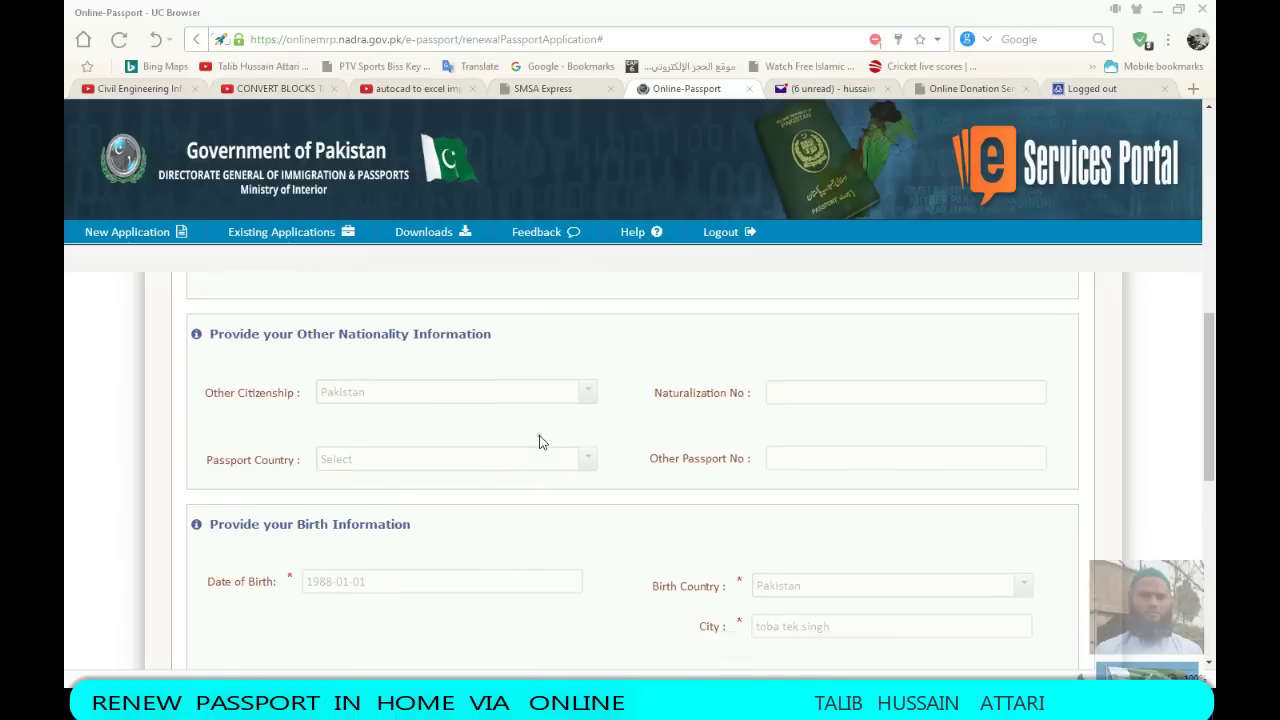
pyautogui.scroll(-2, 708, 462)
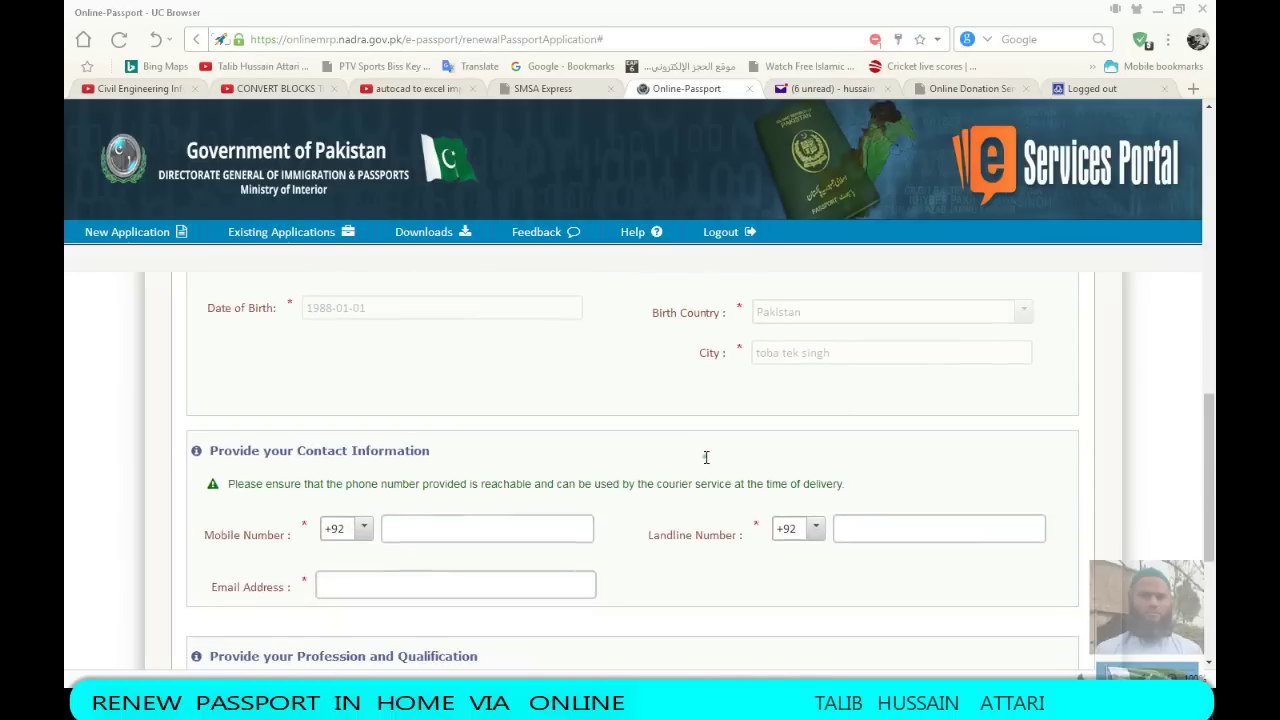
pyautogui.scroll(-1, 662, 508)
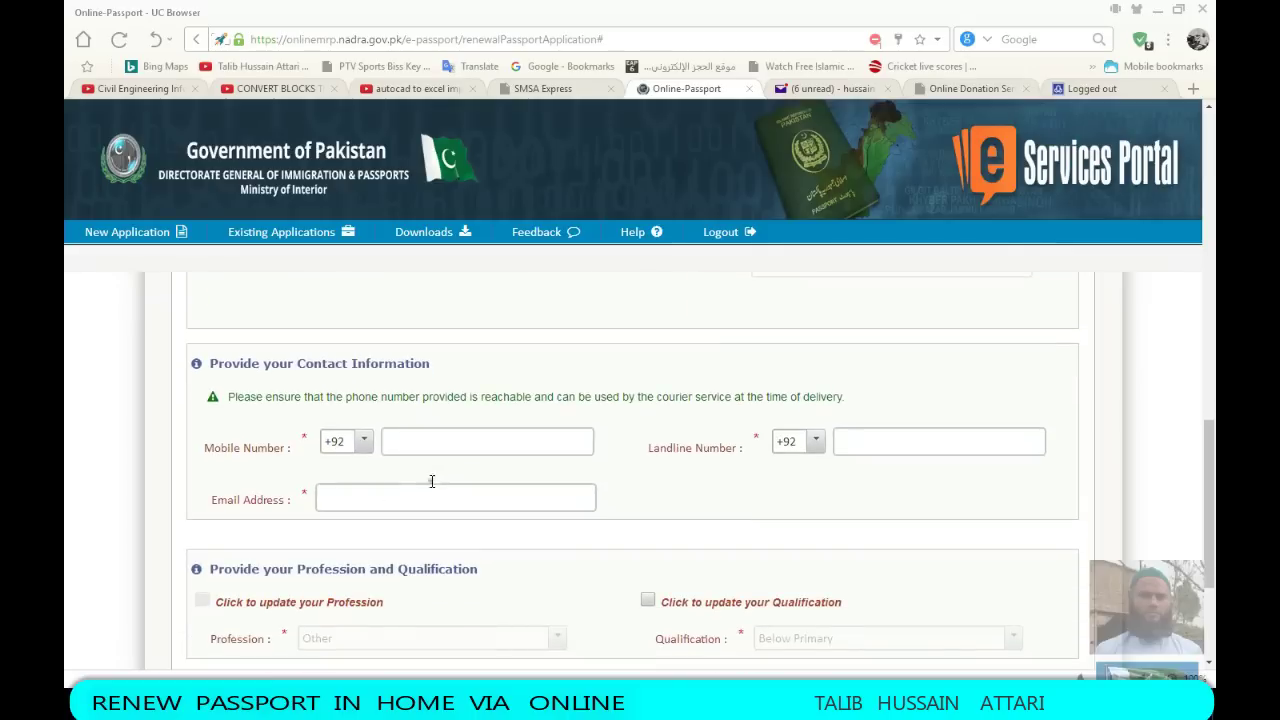
pyautogui.click(366, 442)
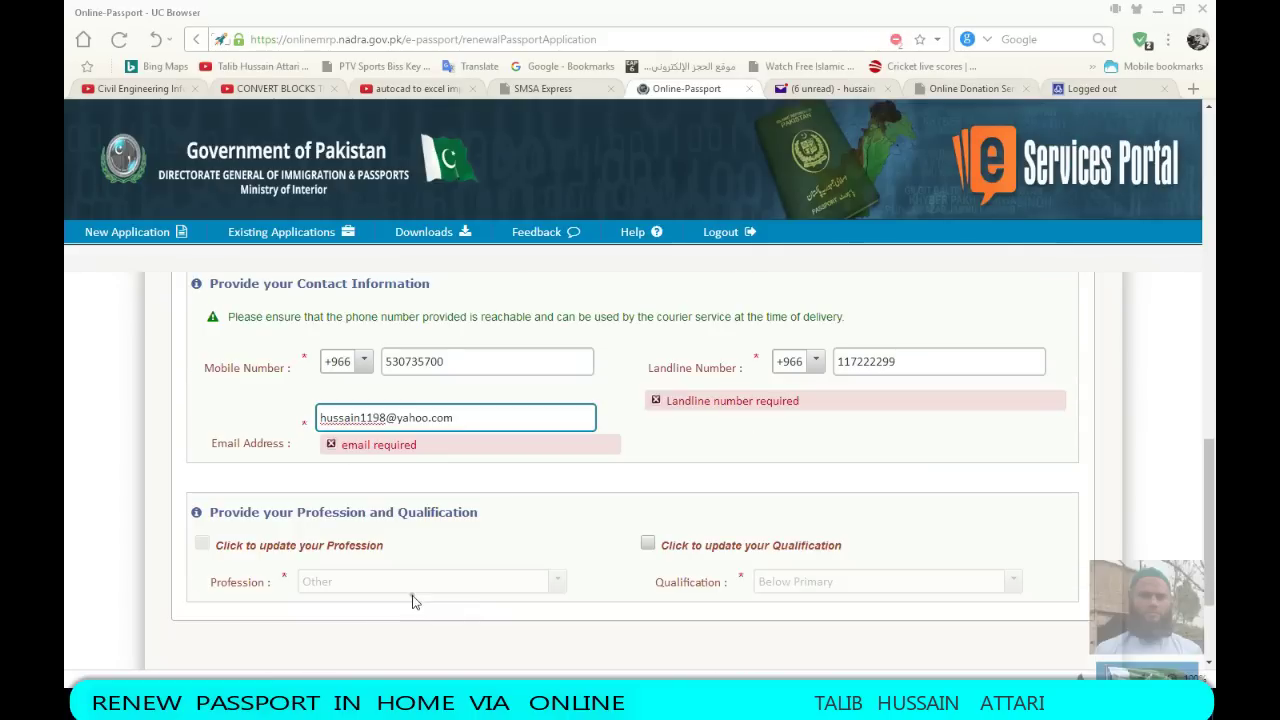
pyautogui.scroll(-1, 491, 571)
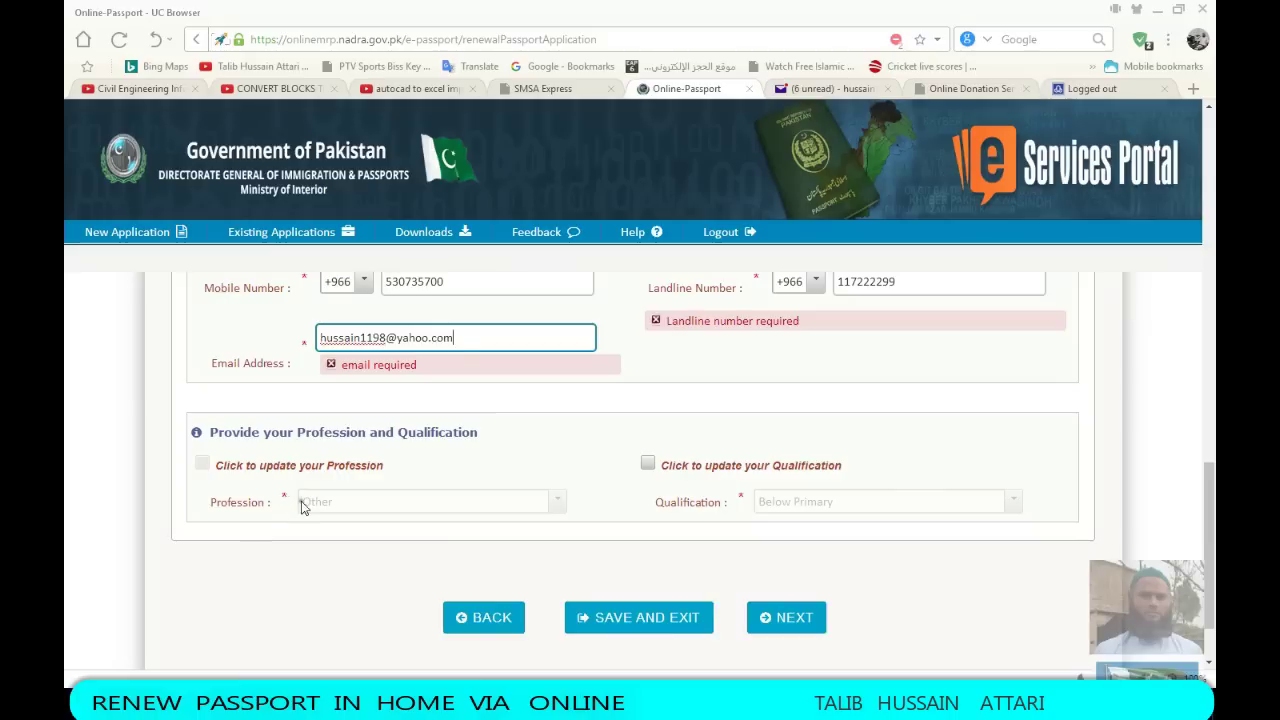